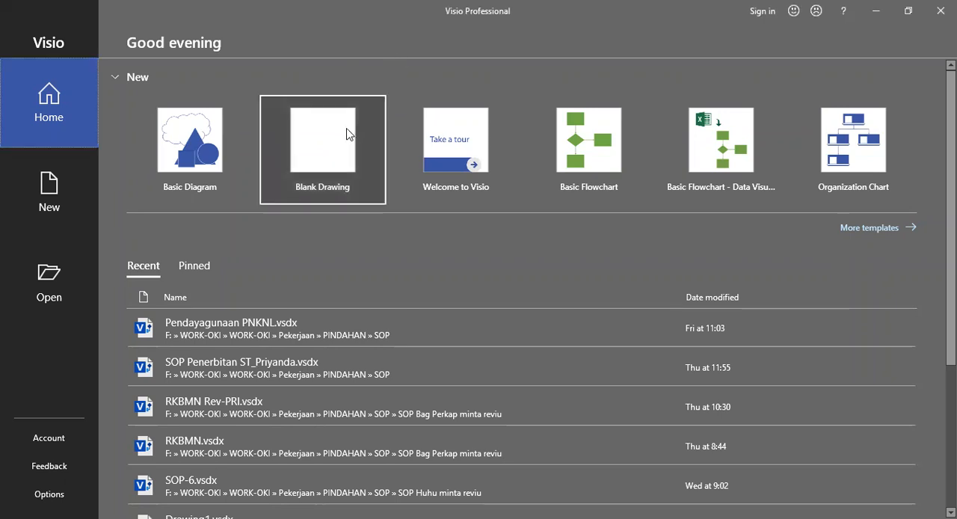
Step: Create a new drawing from the Blank Drawing template
left_click(336, 150)
left_click(581, 249)
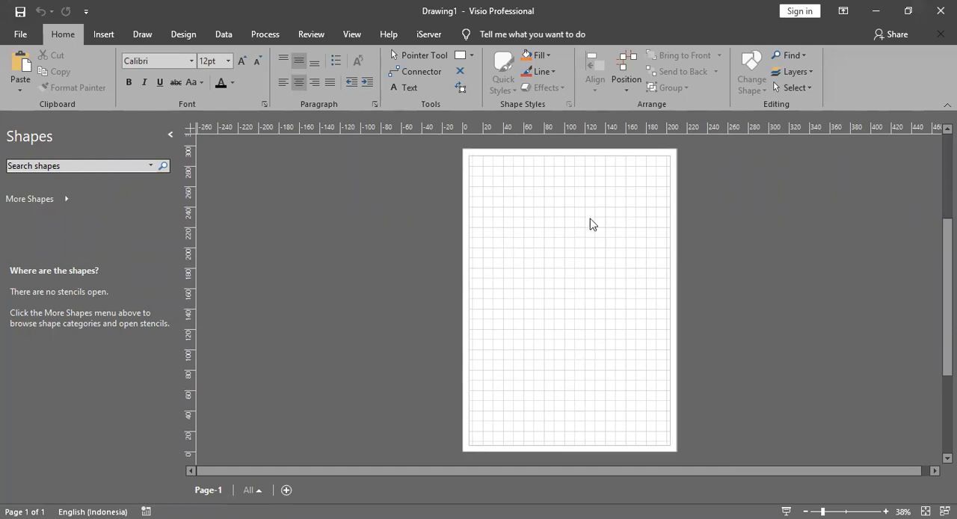
Step: Hide the grid on the blank page and show it again
left_click(182, 34)
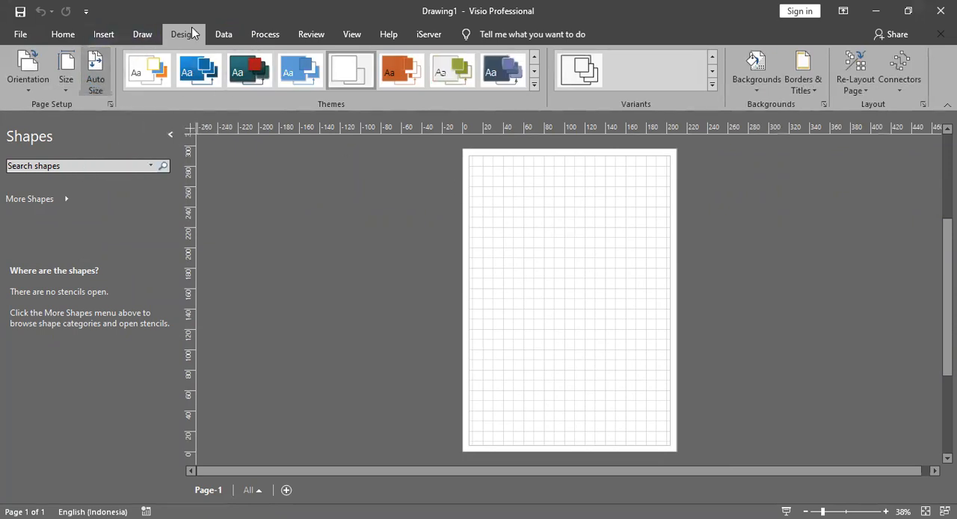
left_click(352, 35)
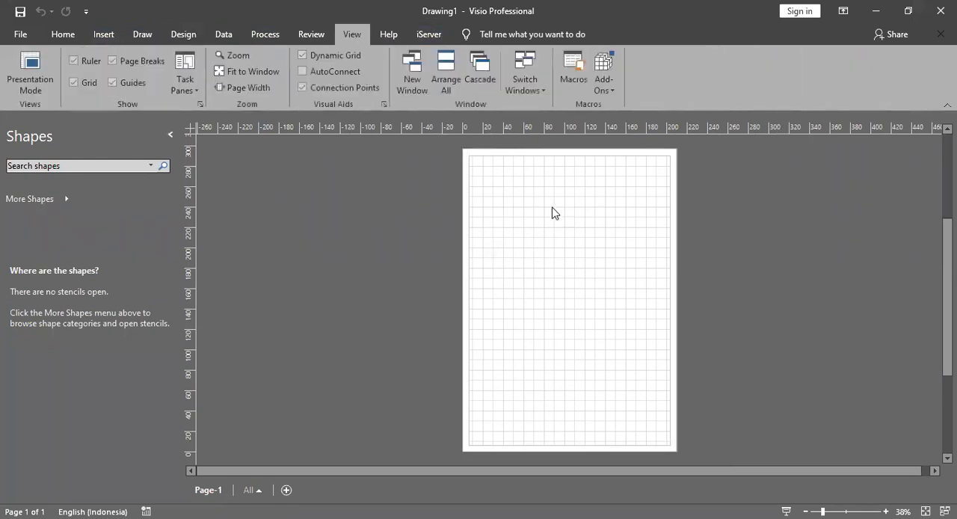
left_click(84, 80)
left_click(85, 81)
scroll(531, 242, "up", 6)
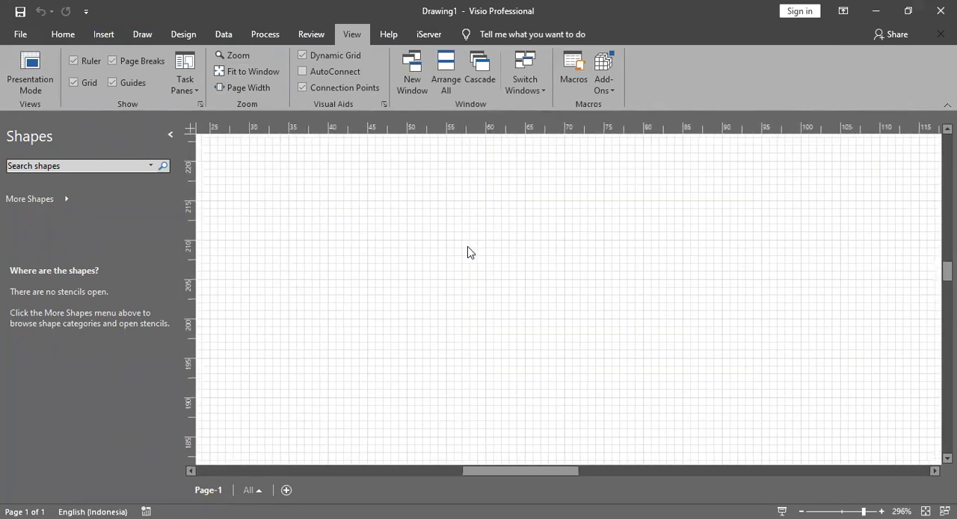
scroll(463, 258, "down", 5)
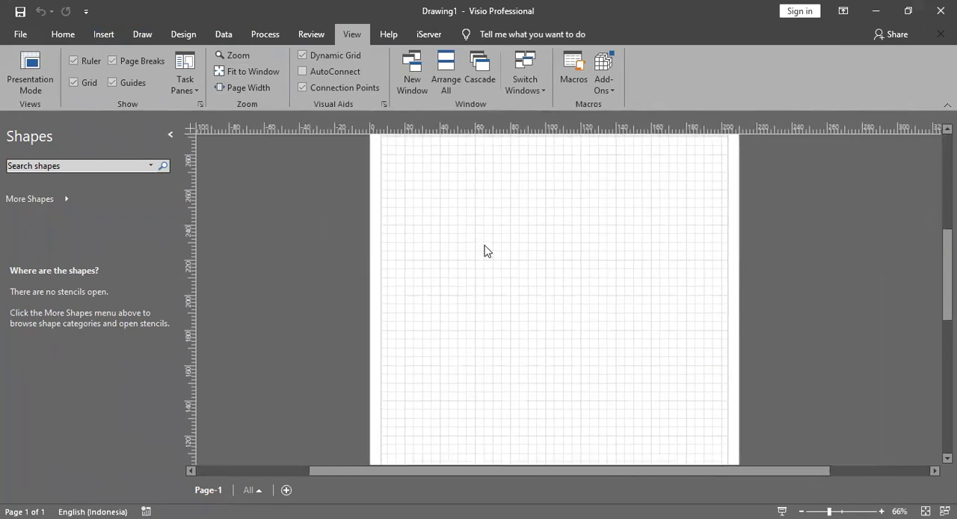
scroll(492, 251, "down", 1)
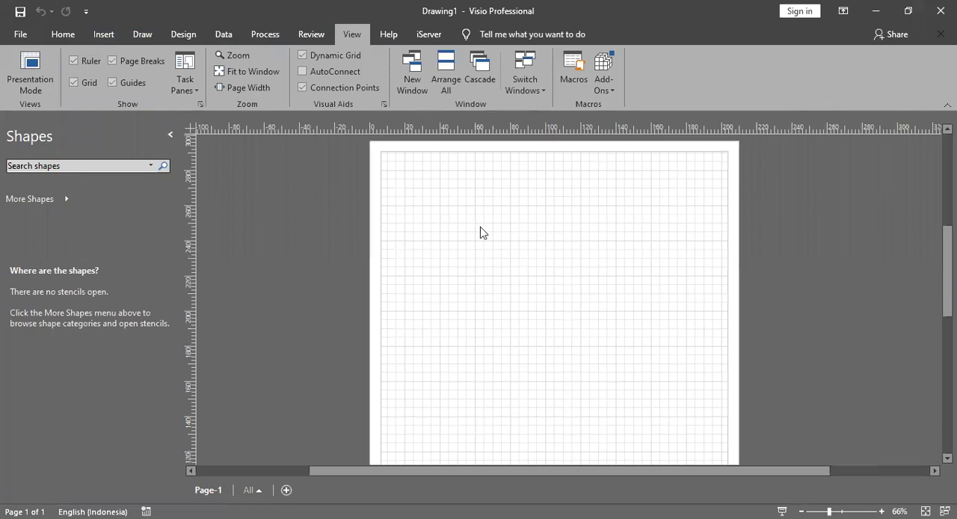
Step: Open the BPMN 2.0 Model and BPMN 2 Pools and Lanes (ArchiMate) (1) stencils from within the SOP folder
left_click(65, 34)
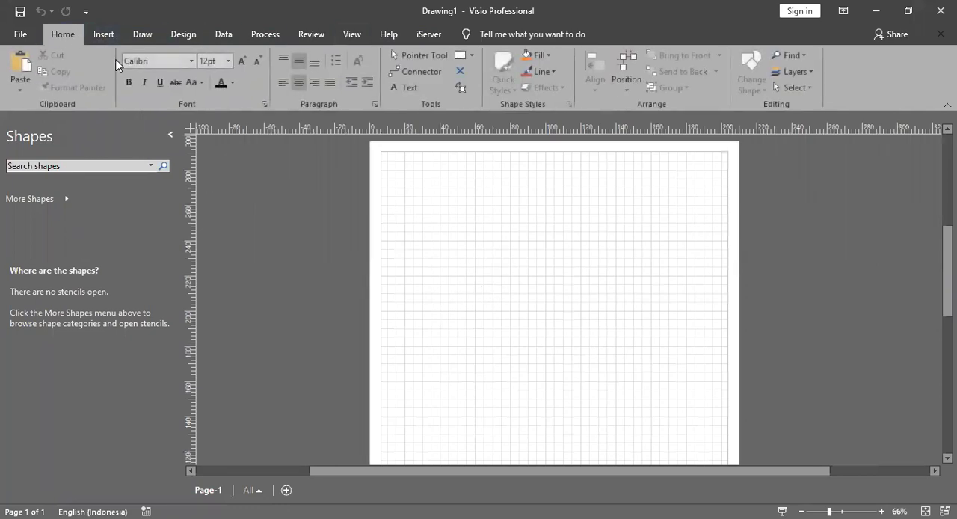
left_click(68, 202)
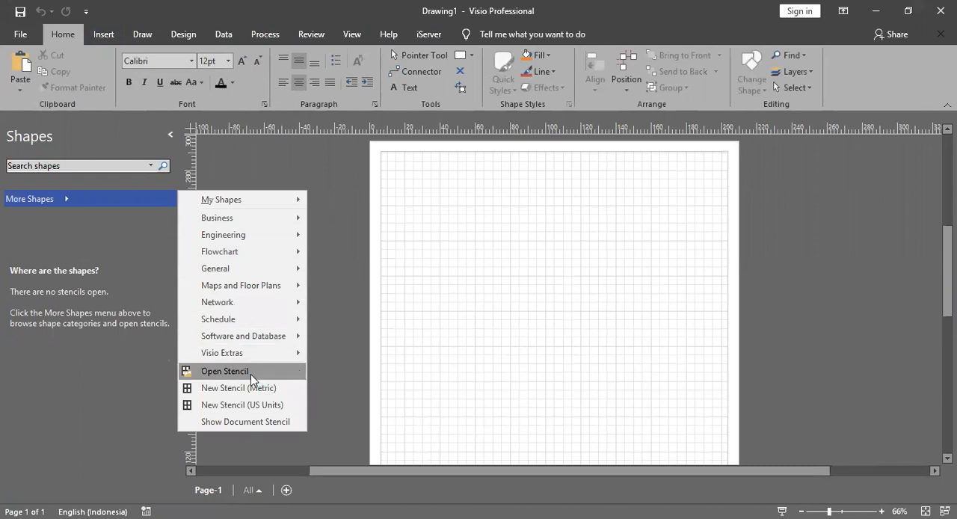
left_click(224, 370)
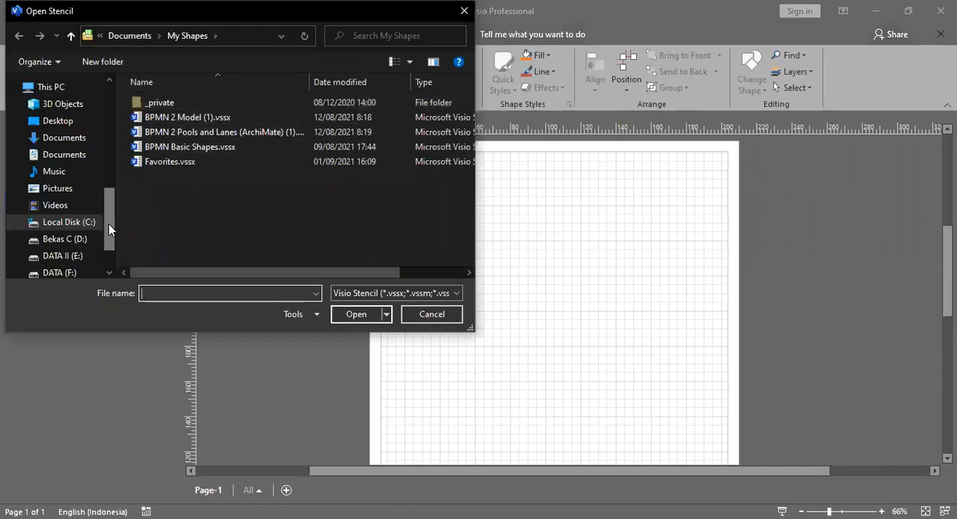
left_click_drag(108, 224, 109, 142)
left_click(67, 233)
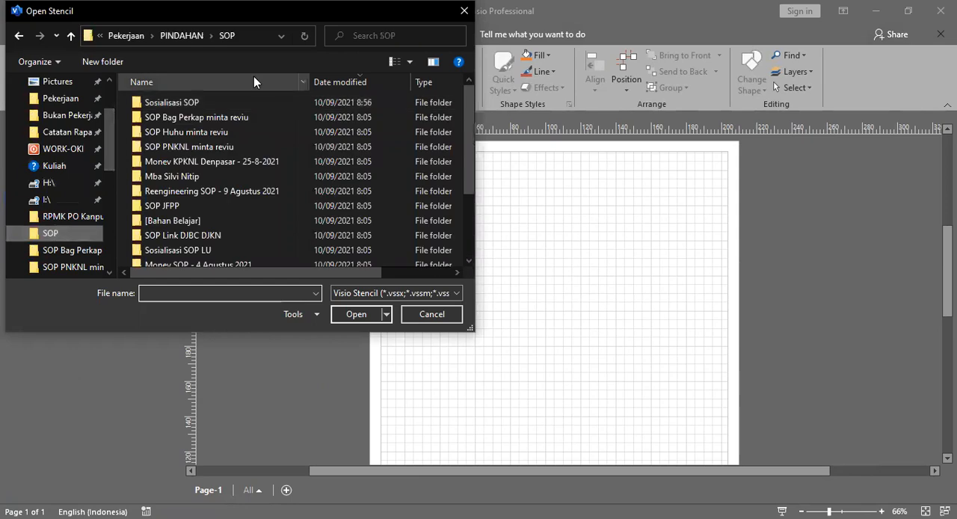
scroll(245, 214, "down", 2)
double_click(200, 228)
left_click_drag(200, 141, 208, 100)
left_click(357, 315)
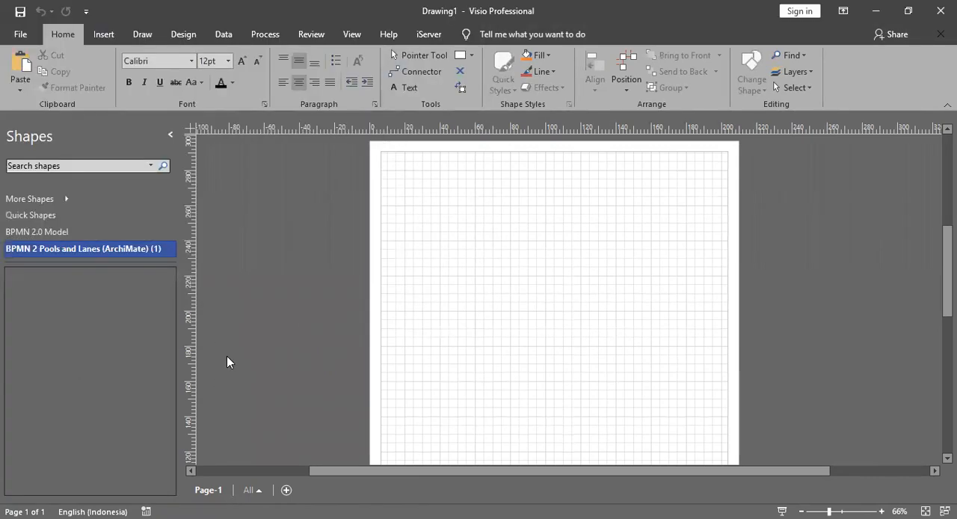
Step: Place a Pool from the BPMN 2 Pools and Lanes stencil across the upper half of the page
left_click(78, 231)
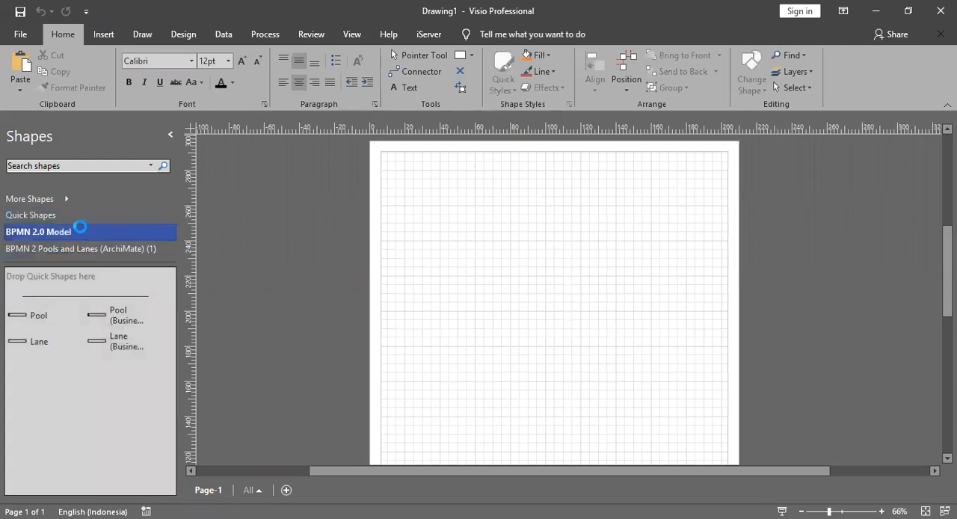
left_click(81, 250)
left_click(79, 231)
left_click(80, 251)
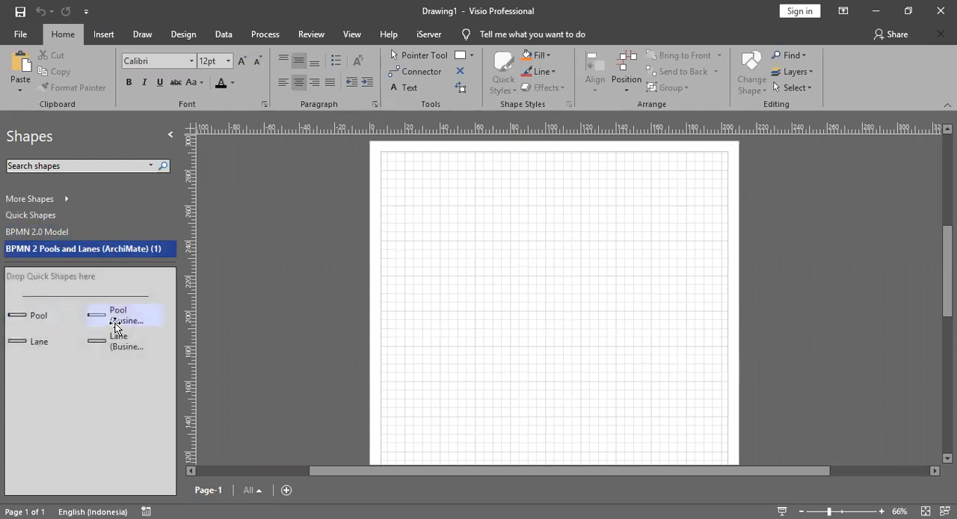
left_click_drag(18, 316, 557, 300)
left_click(464, 219)
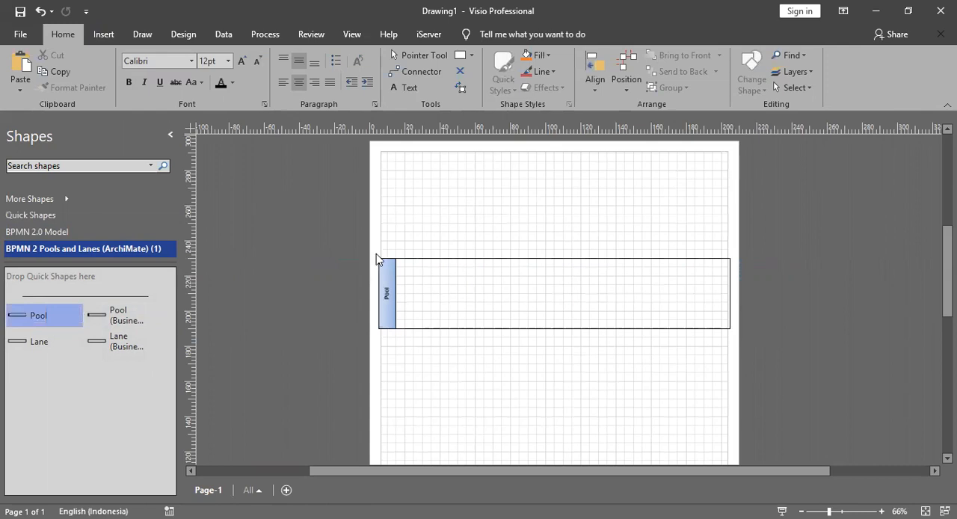
Step: Extend the pool downward to a height of 120 mm
scroll(572, 279, "down", 1)
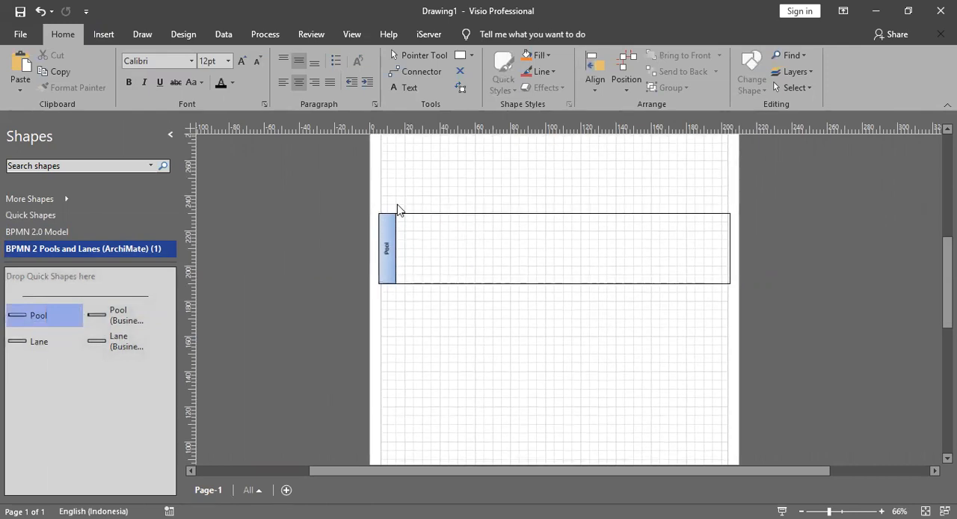
left_click(551, 284)
left_click(551, 305)
left_click(550, 284)
left_click_drag(555, 325, 554, 424)
left_click(322, 243)
Step: Add two lanes inside the pool, one directly below the other, starting at its top edge
left_click_drag(45, 343, 583, 244)
left_click(561, 185)
left_click_drag(23, 352, 596, 325)
left_click_drag(488, 297, 491, 284)
Step: Label the pool "Direktorat A"
left_click(382, 313)
double_click(381, 314)
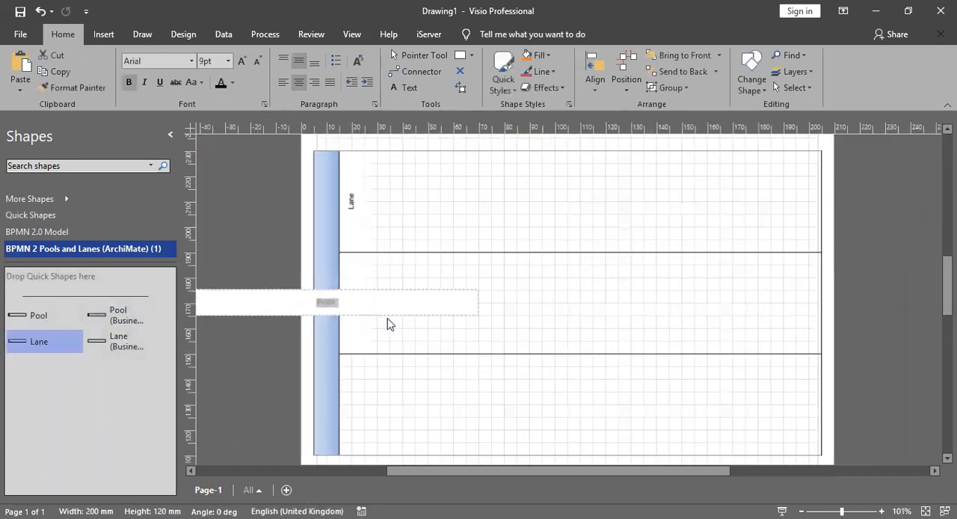
type("Direktorat S")
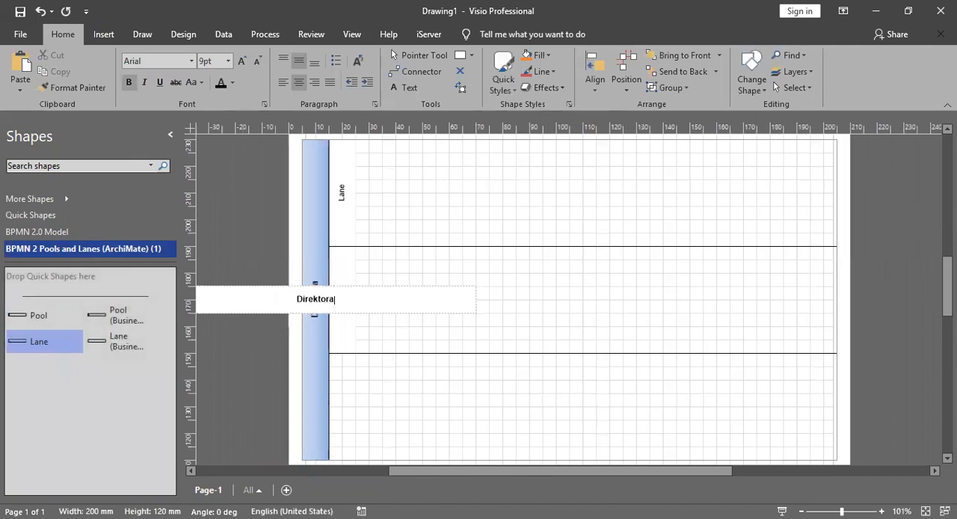
key("BackSpace")
type("A")
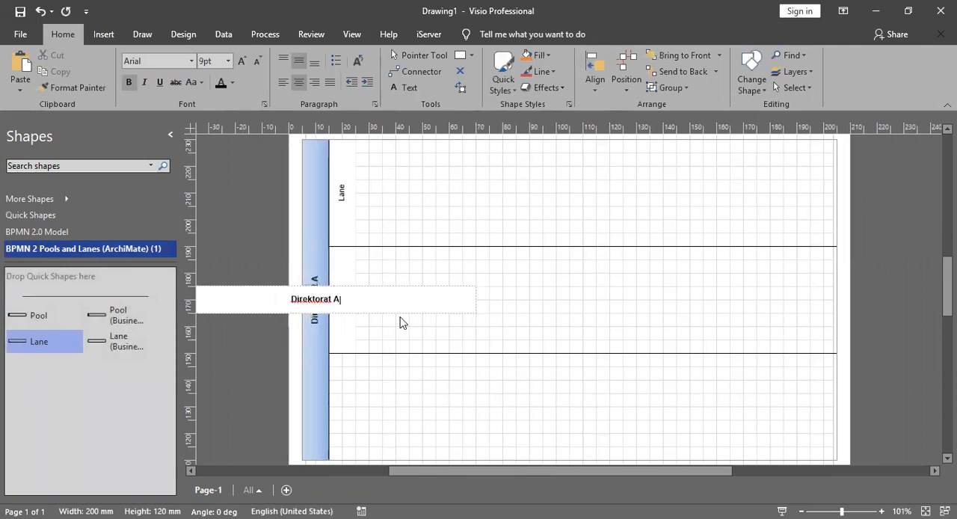
left_click(554, 310)
Step: Extend the Direktorat A pool downward to a height of 170 mm and add two more lanes beneath the existing ones
left_click_drag(30, 346, 471, 269)
scroll(512, 343, "down", 3)
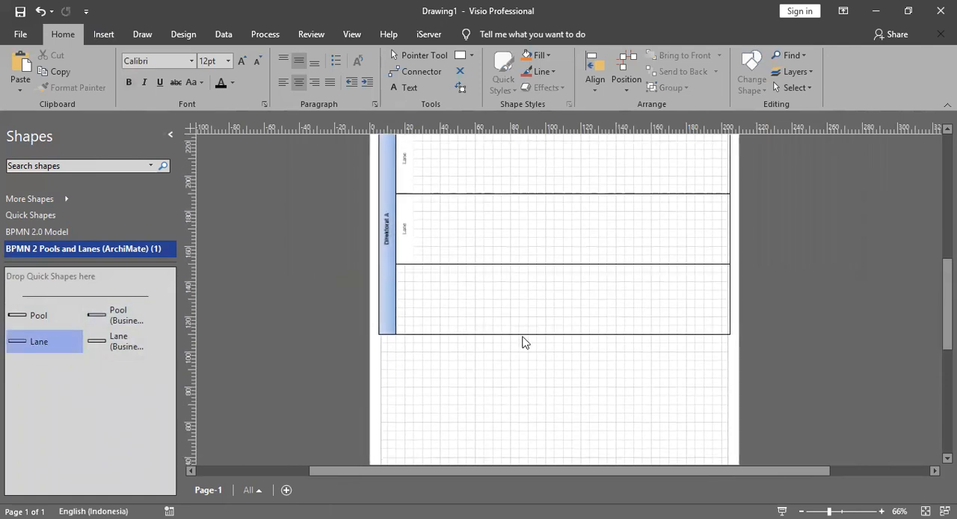
left_click(524, 334)
left_click_drag(554, 334, 554, 422)
left_click_drag(34, 345, 471, 293)
left_click_drag(25, 348, 543, 366)
Step: Label the fourth lane "Pelaksana" and the third lane "Kasi"
scroll(406, 357, "up", 3)
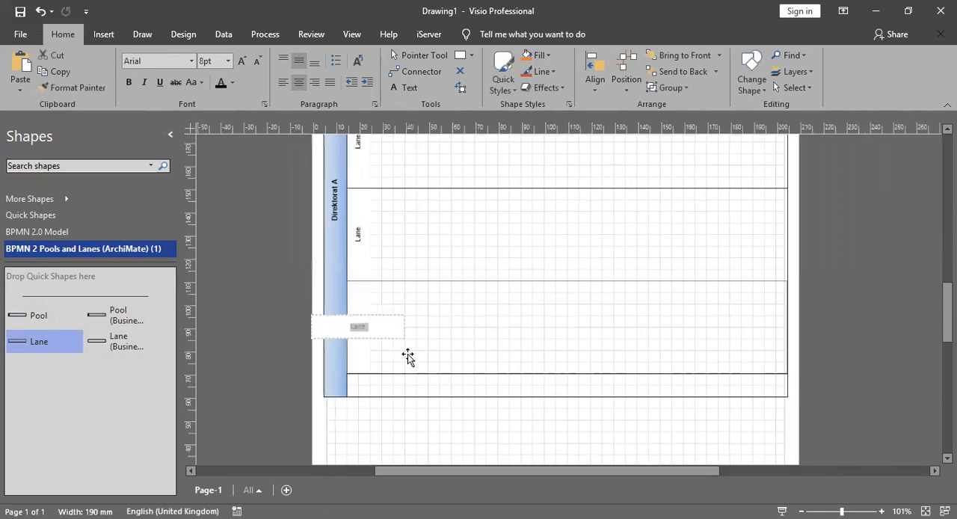
type("Pelaksana")
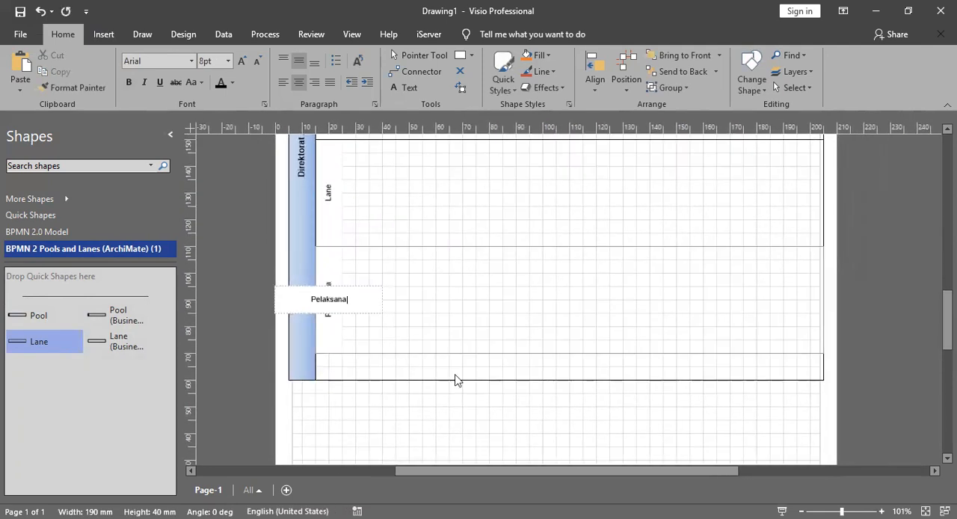
left_click(491, 370)
double_click(405, 301)
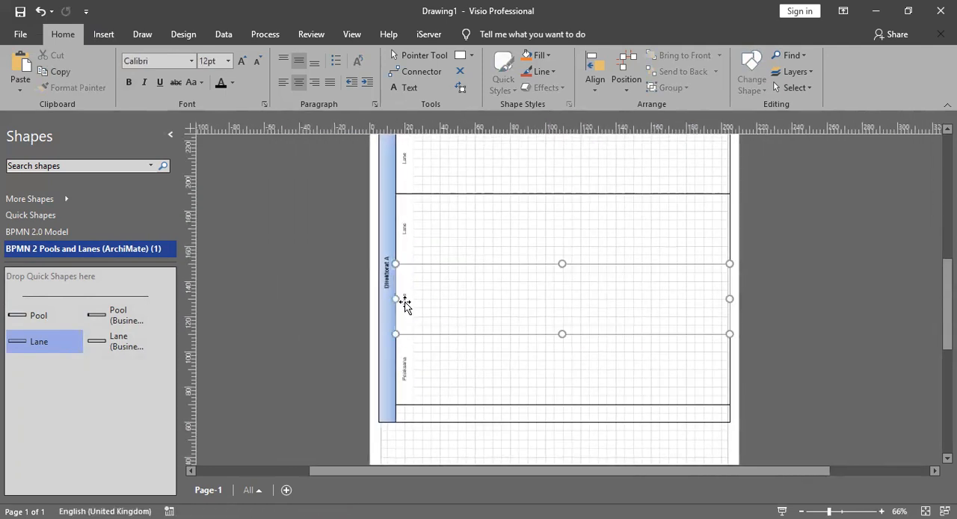
type("K")
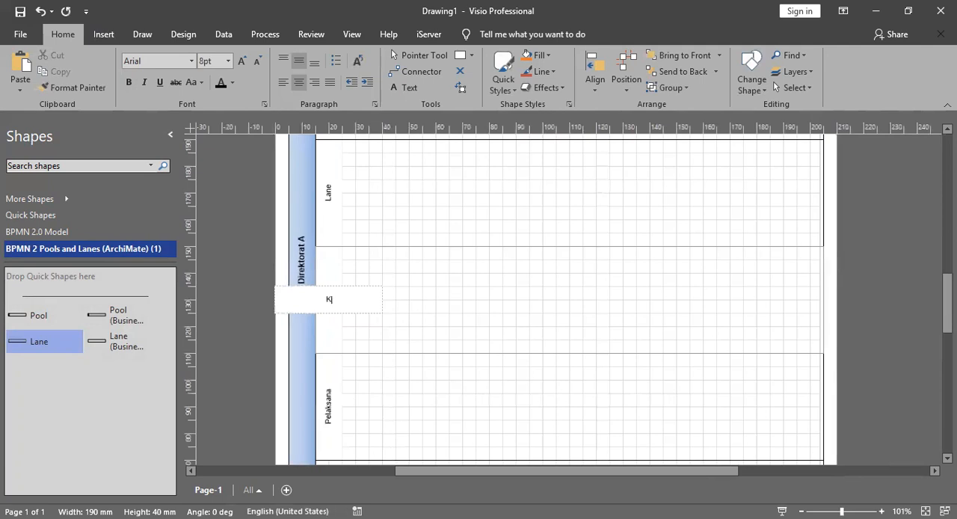
left_click(398, 256)
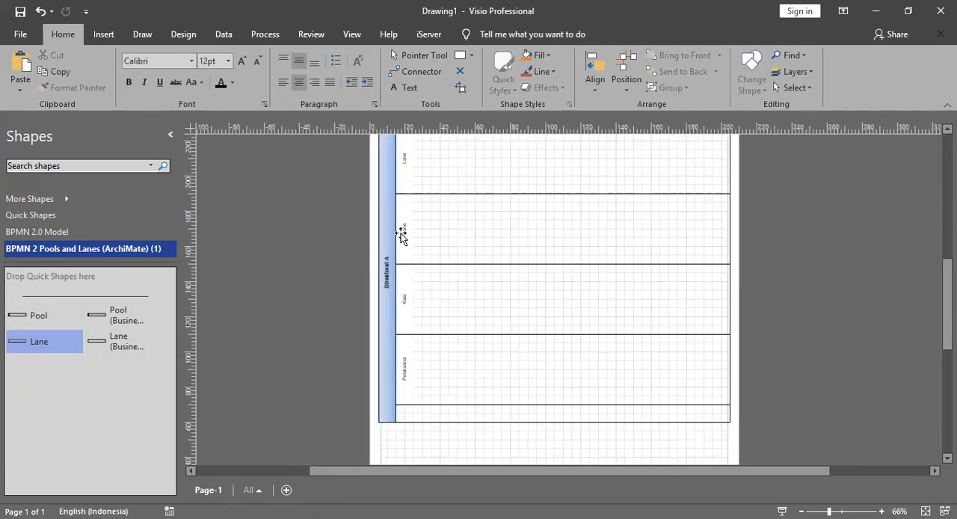
Step: Label the second lane "Kasubdit" and the first lane "Direktur"
double_click(401, 233)
type("Kasubdi")
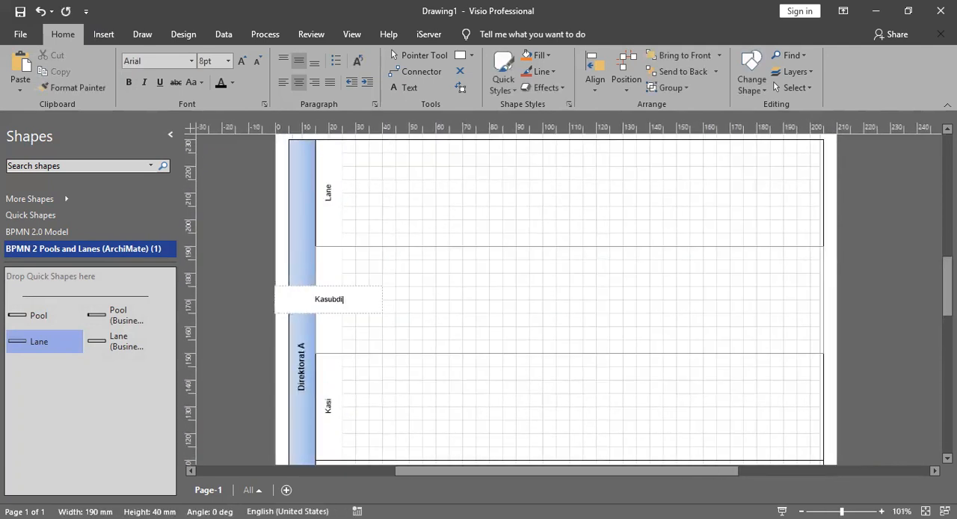
type("t")
left_click(489, 300)
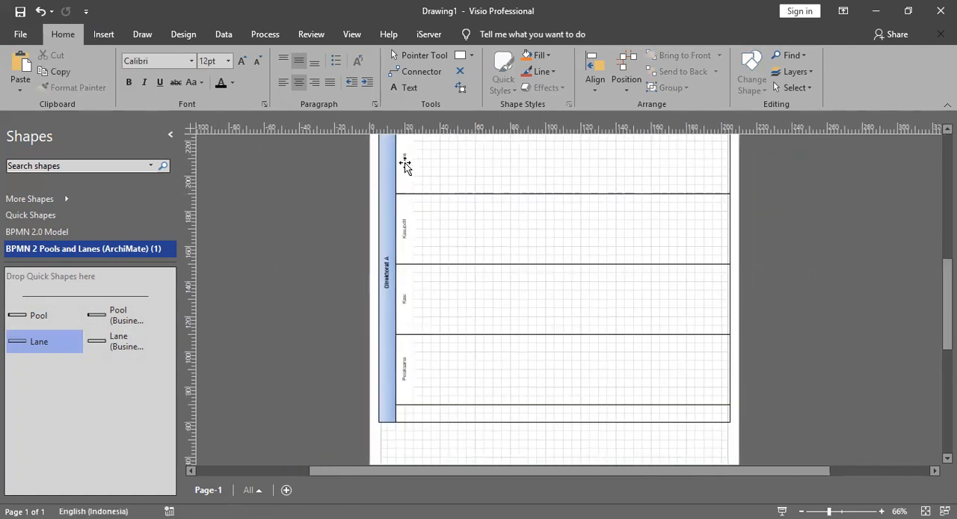
double_click(404, 162)
type("Direktur")
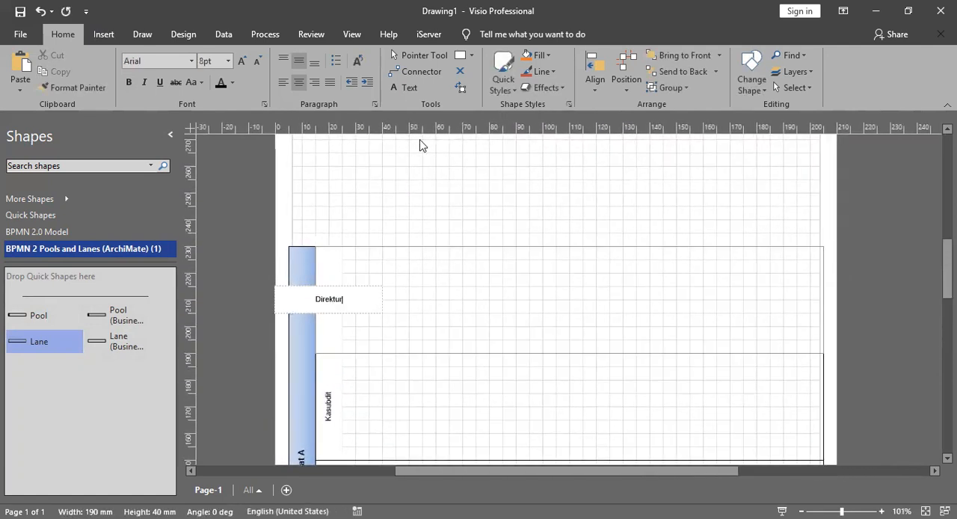
left_click(459, 194)
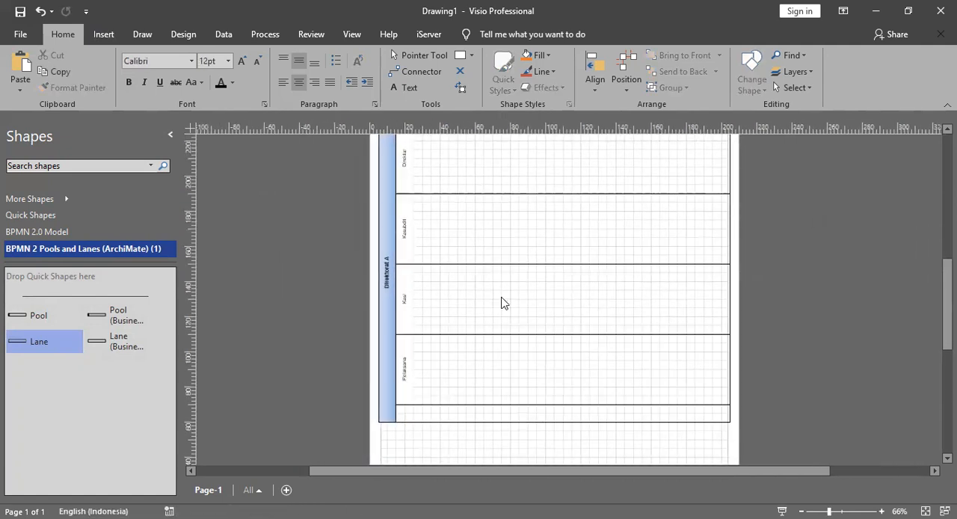
Step: Shorten the Direktorat A pool so its lower edge meets the bottom of the Pelaksana lane
left_click(517, 422)
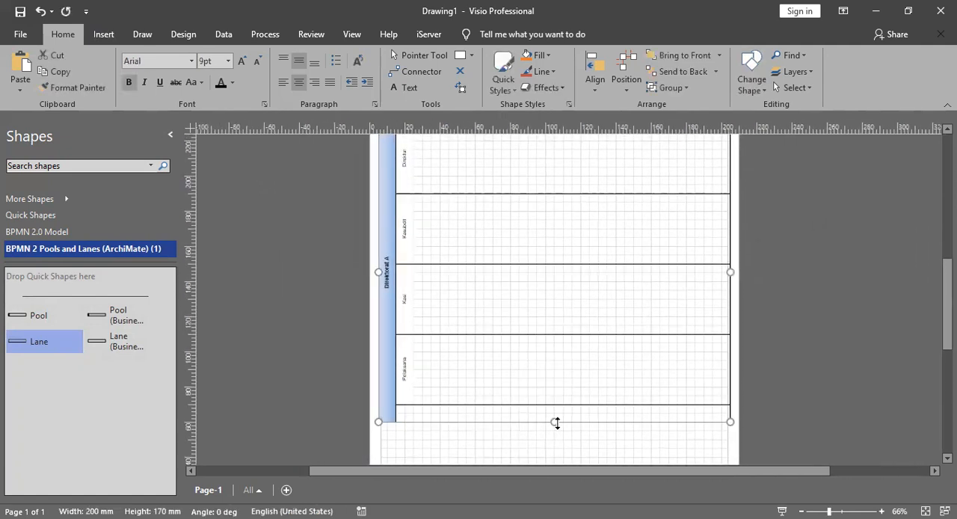
left_click_drag(553, 421, 556, 404)
left_click(745, 334)
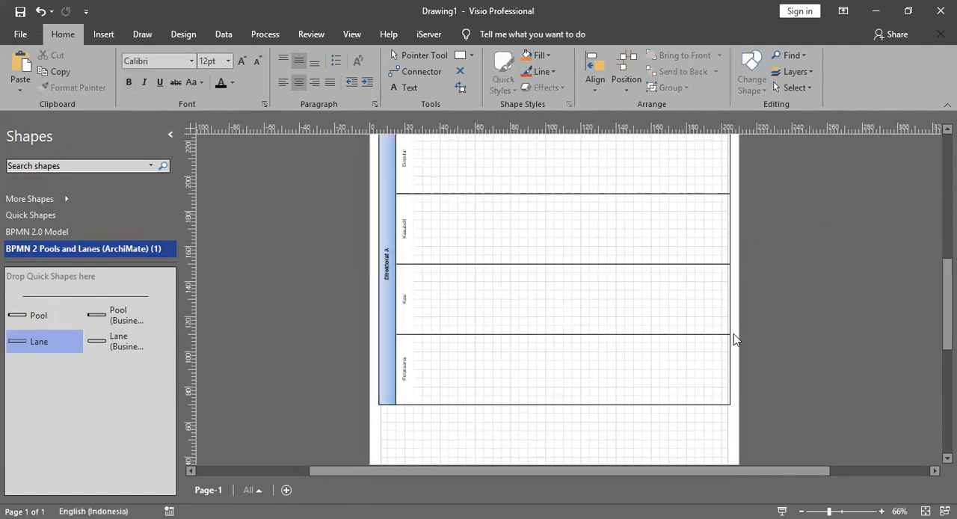
Step: Place a second Pool, 200 mm wide and 40 mm high, just above the Direktorat A pool
scroll(427, 273, "up", 6)
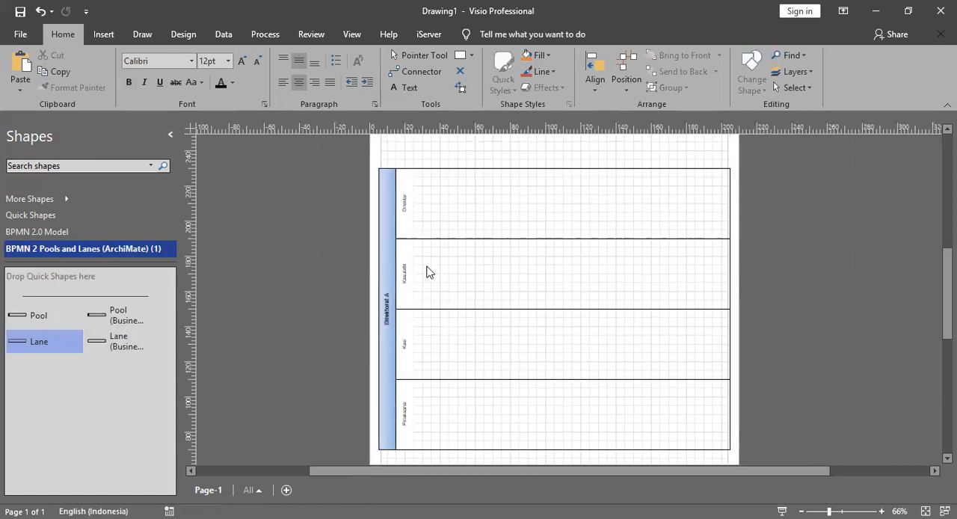
left_click_drag(39, 319, 611, 265)
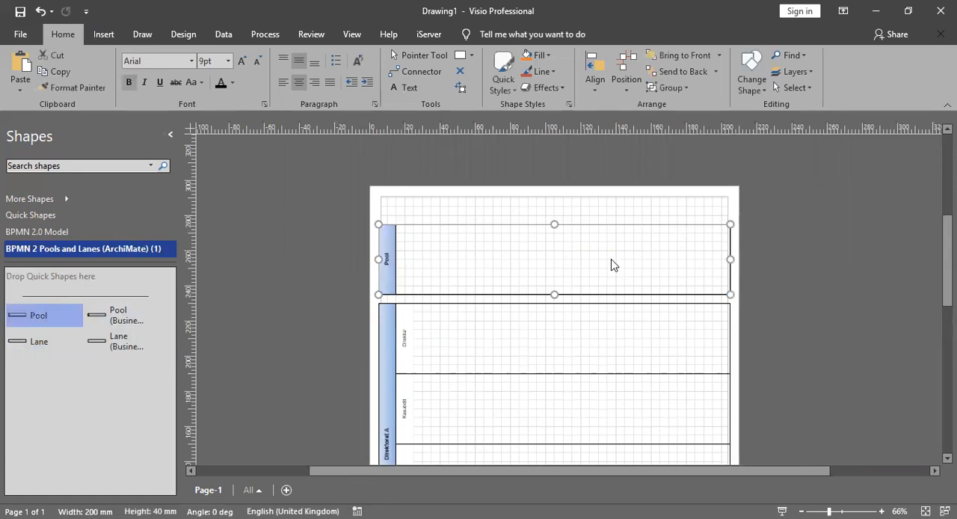
left_click(590, 212)
scroll(536, 240, "down", 3)
scroll(533, 241, "up", 2)
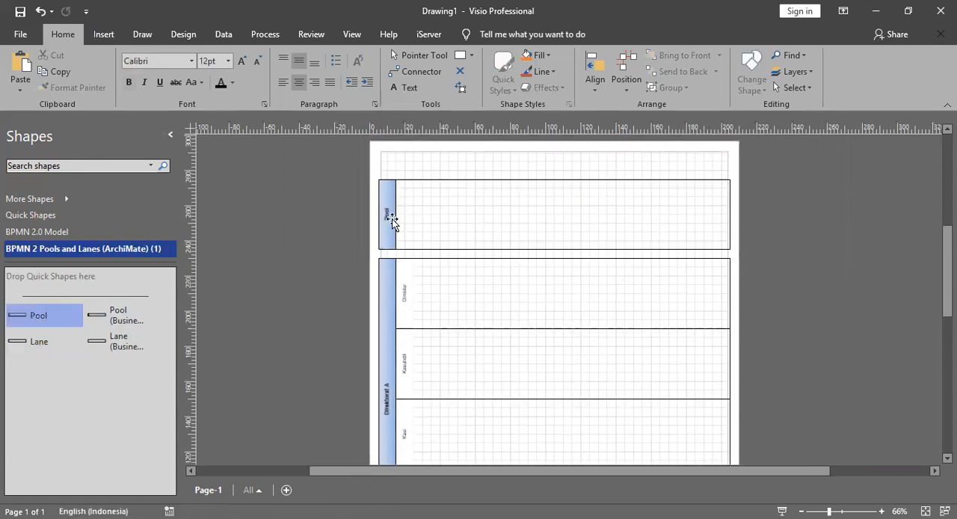
Step: Label the pool above the Direktorat A pool "Dirjen"
double_click(383, 212)
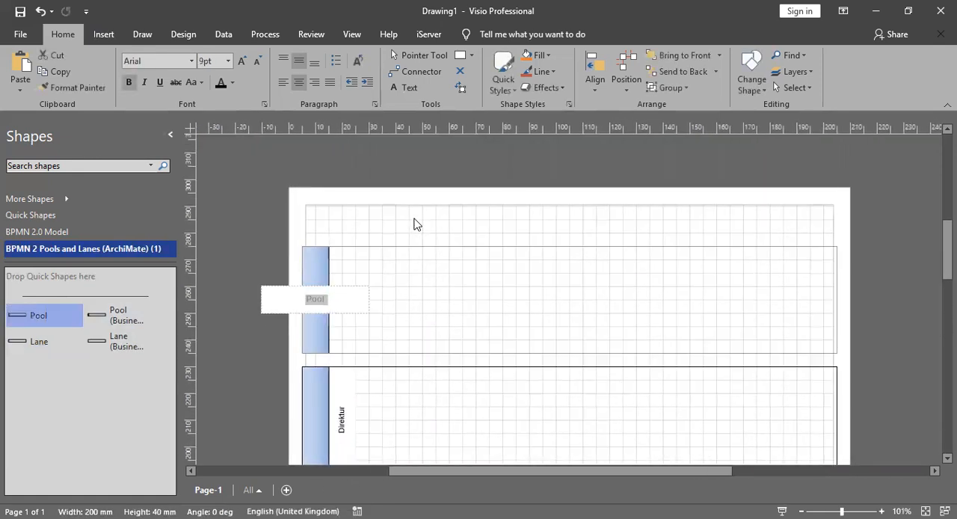
type("Dirjen")
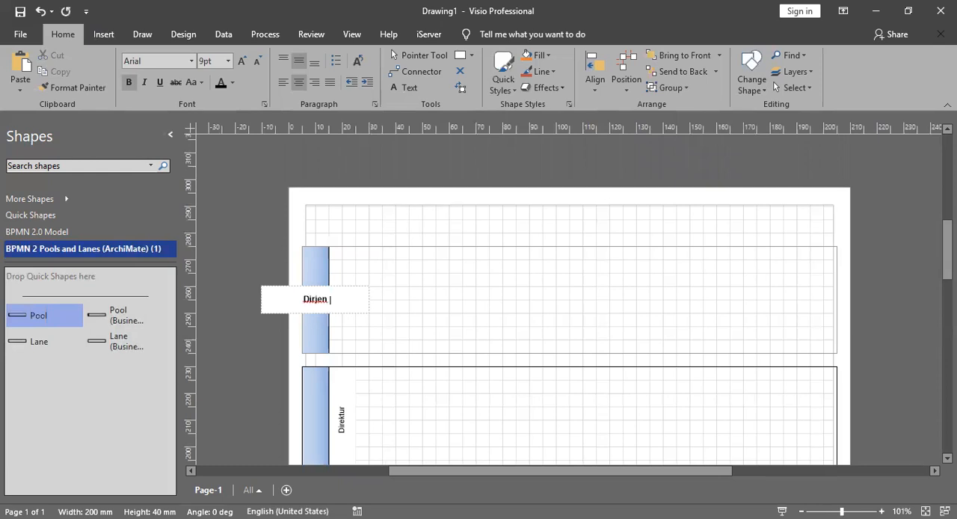
left_click(461, 218)
Step: Place a third Pool, 200 mm wide and 40 mm high, just below the Direktorat A pool
scroll(463, 232, "down", 5)
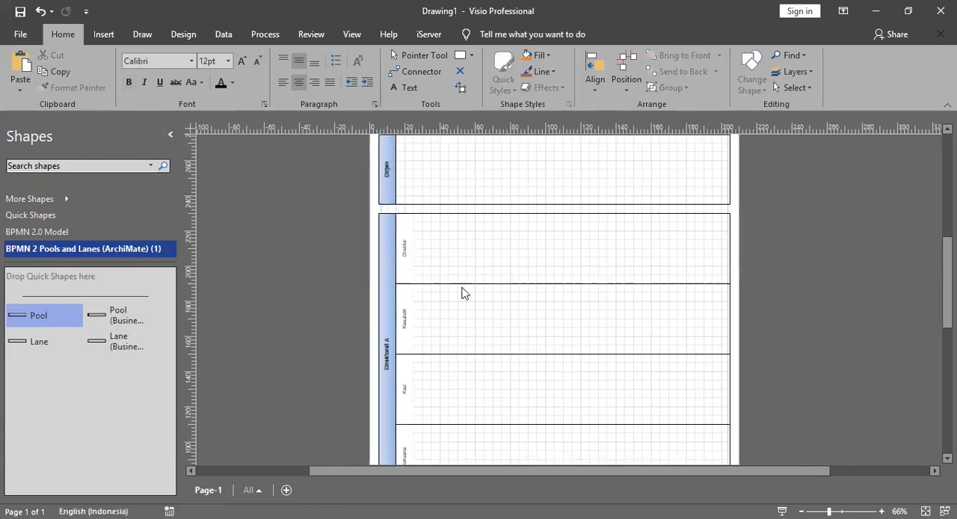
left_click_drag(39, 315, 608, 405)
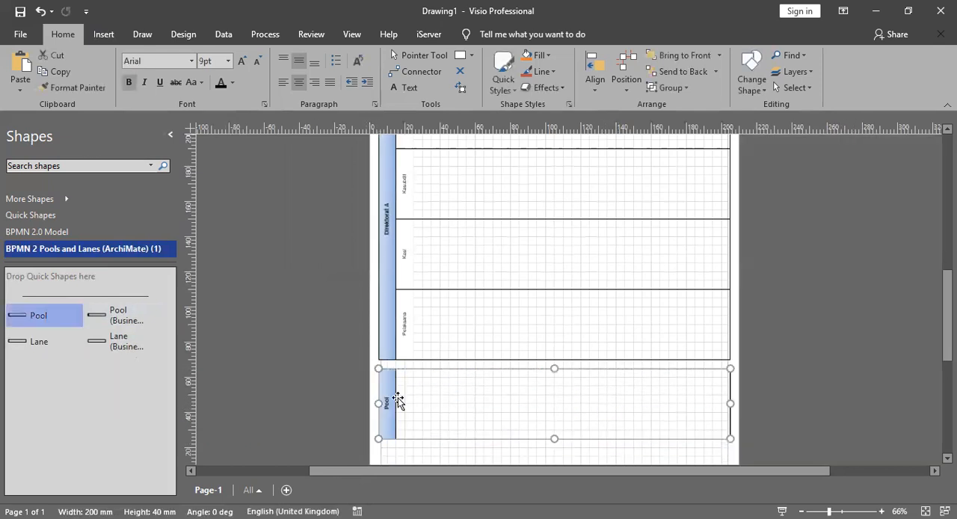
Step: Label the pool below Direktorat A "K/L" and "Stakeholder" on two lines
double_click(386, 402)
type("K/")
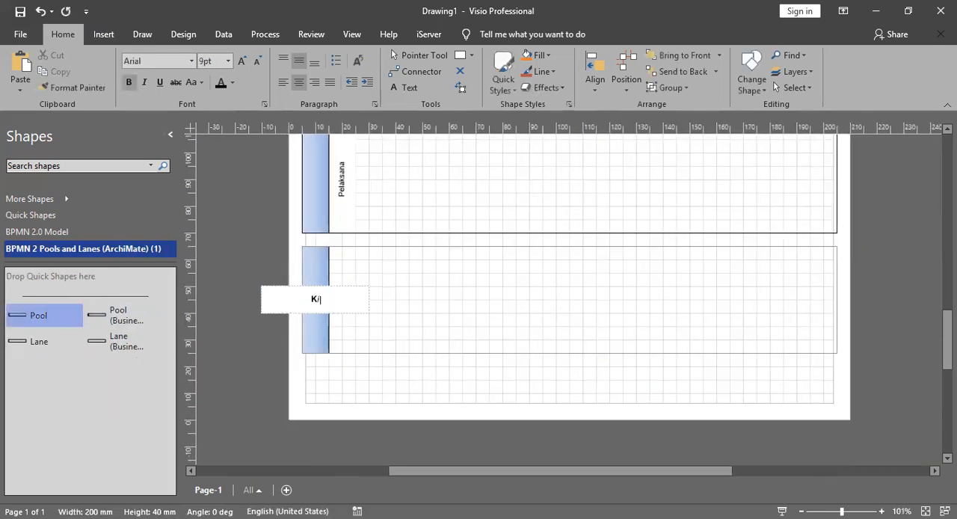
type("L")
key("Return")
type("Stakeholder")
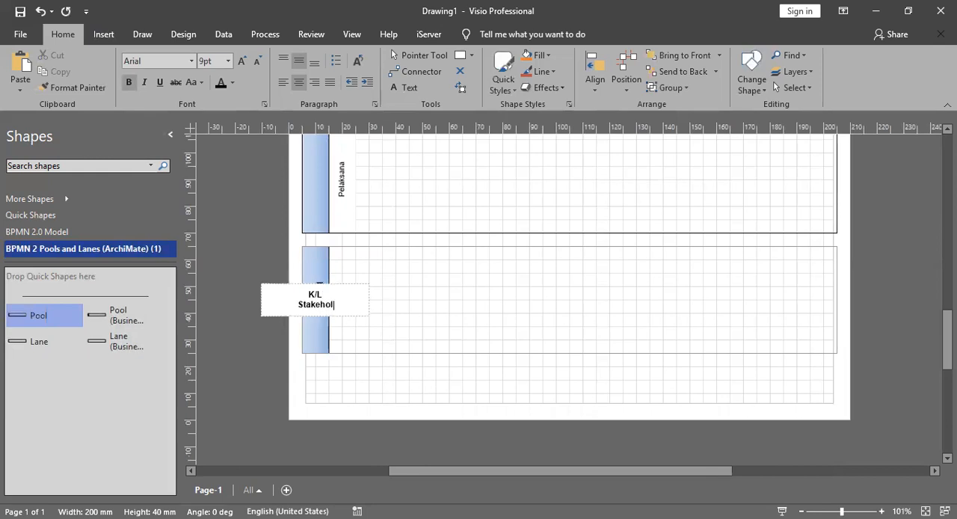
left_click(488, 382)
Step: Review the order and labels of the pools and lanes from Dirjen down to K/L Stakeholder
scroll(487, 381, "down", 2)
scroll(482, 367, "up", 6)
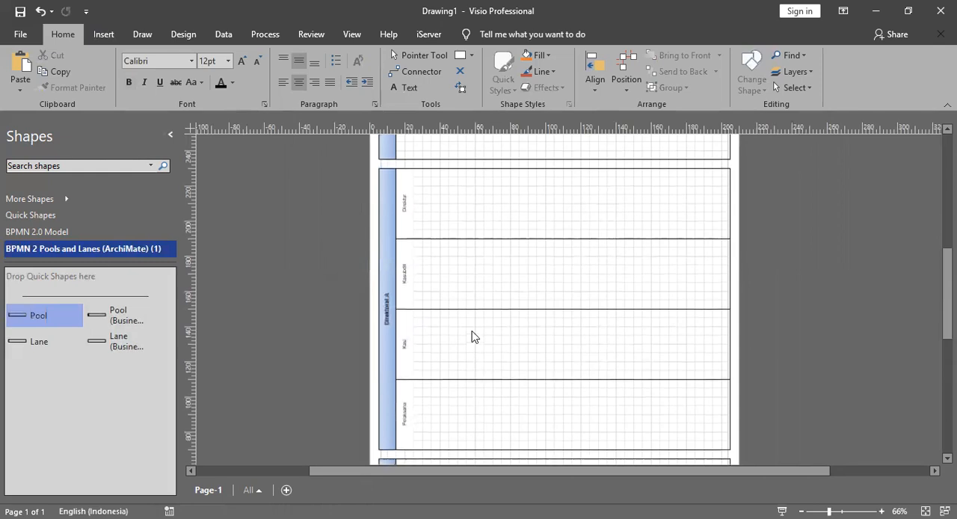
scroll(435, 285, "down", 5)
scroll(434, 312, "down", 2)
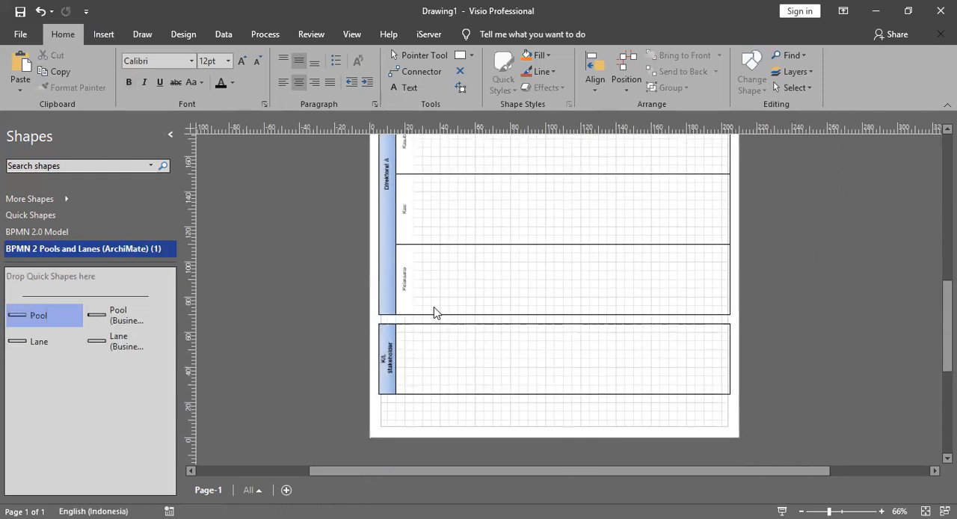
scroll(434, 312, "up", 4)
scroll(406, 277, "up", 3)
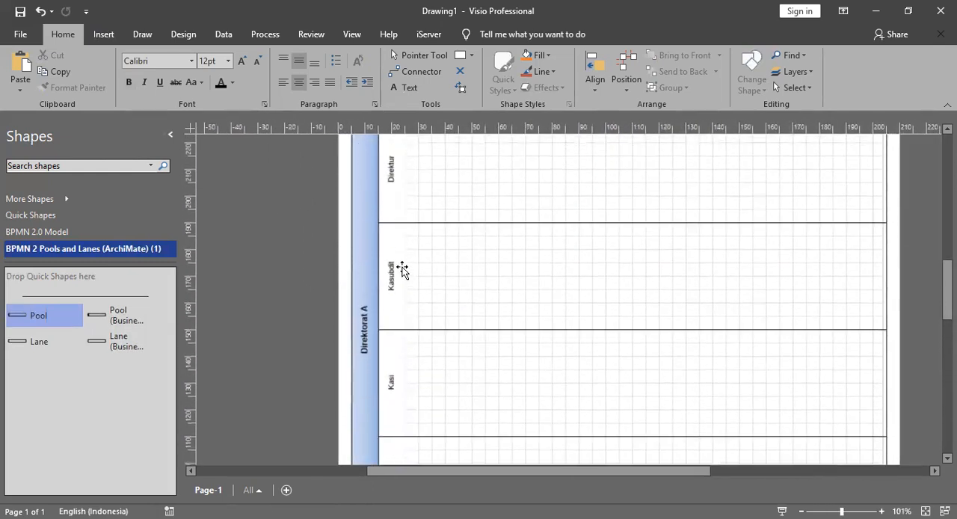
scroll(376, 246, "down", 1)
scroll(386, 250, "up", 4)
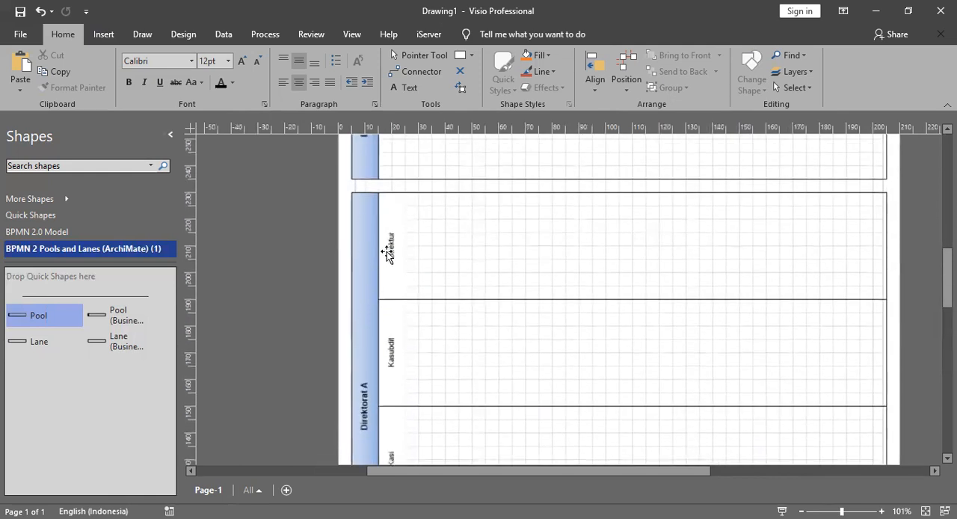
scroll(372, 326, "down", 3)
scroll(412, 265, "down", 3)
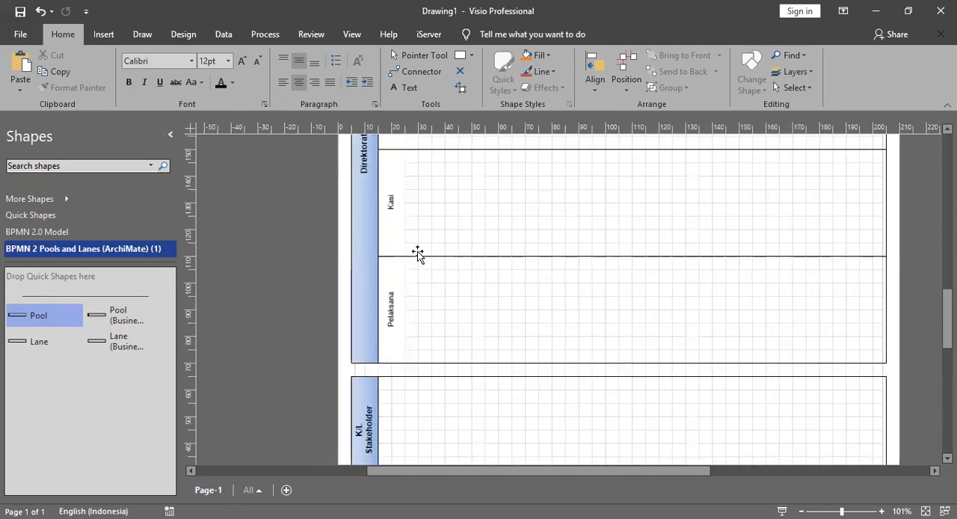
scroll(420, 252, "down", 2)
scroll(429, 271, "down", 1)
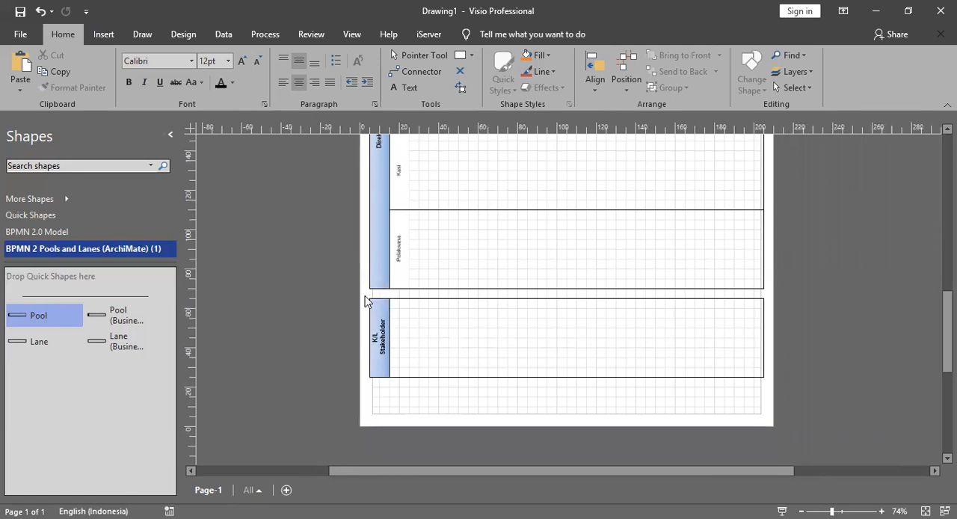
left_click(461, 317)
left_click(817, 343)
scroll(491, 327, "up", 6)
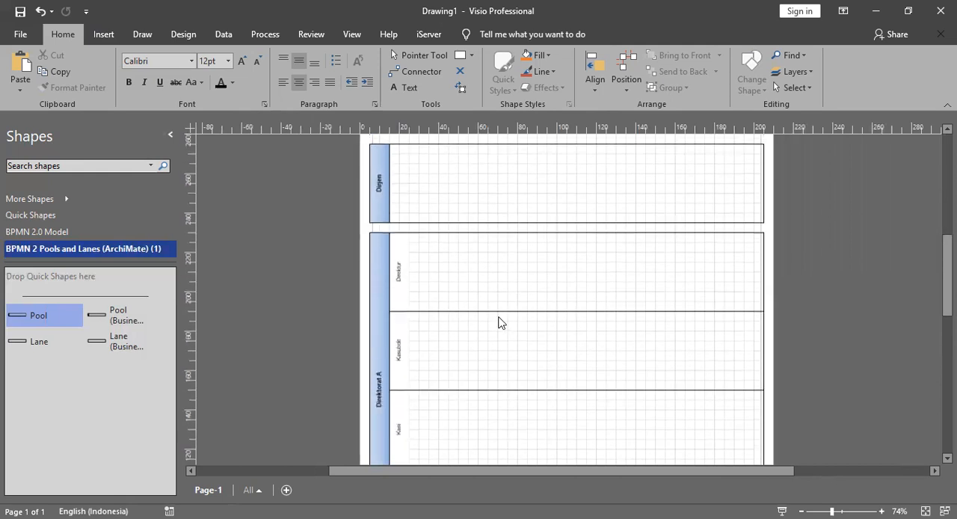
scroll(490, 327, "down", 4)
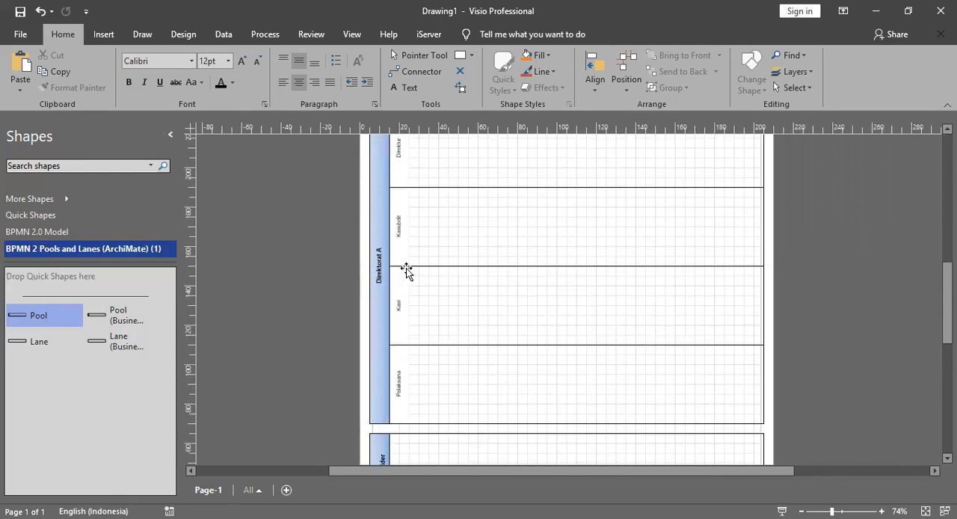
scroll(406, 271, "down", 1)
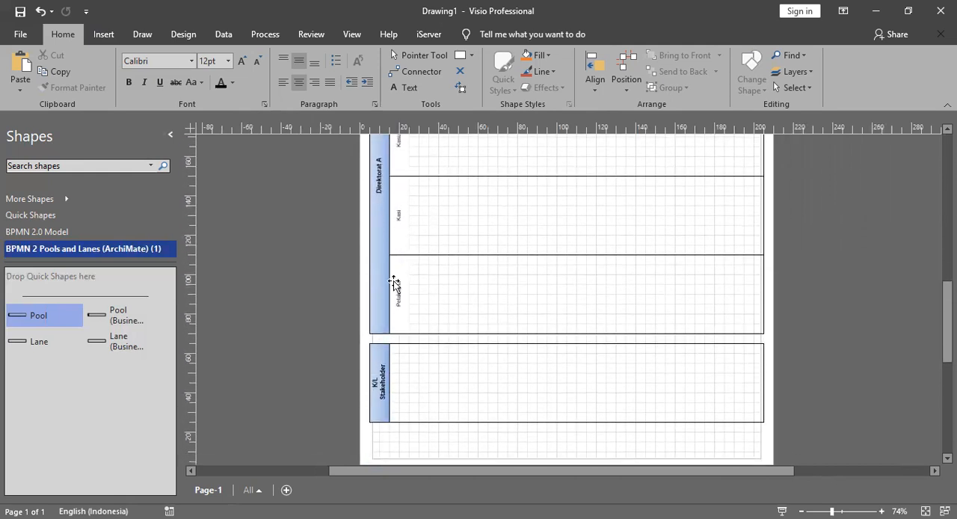
left_click_drag(366, 343, 784, 443)
left_click(823, 385)
Step: Change the lowest pool's label to "Direktorat X"
double_click(382, 366)
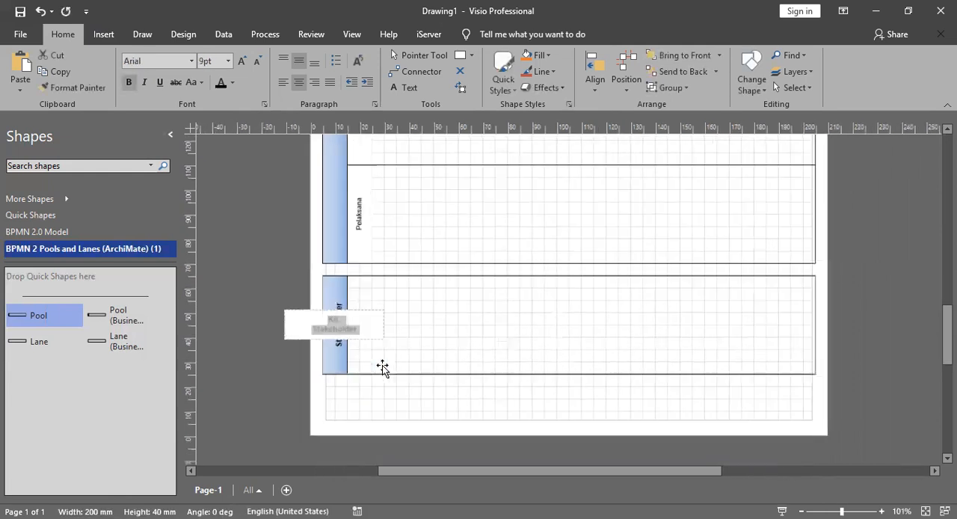
type("Direktorat X")
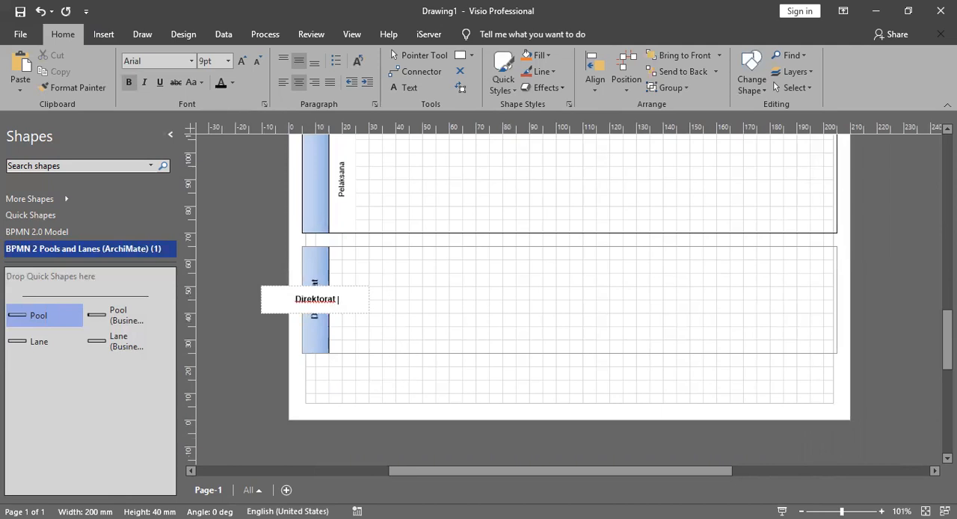
left_click(542, 396)
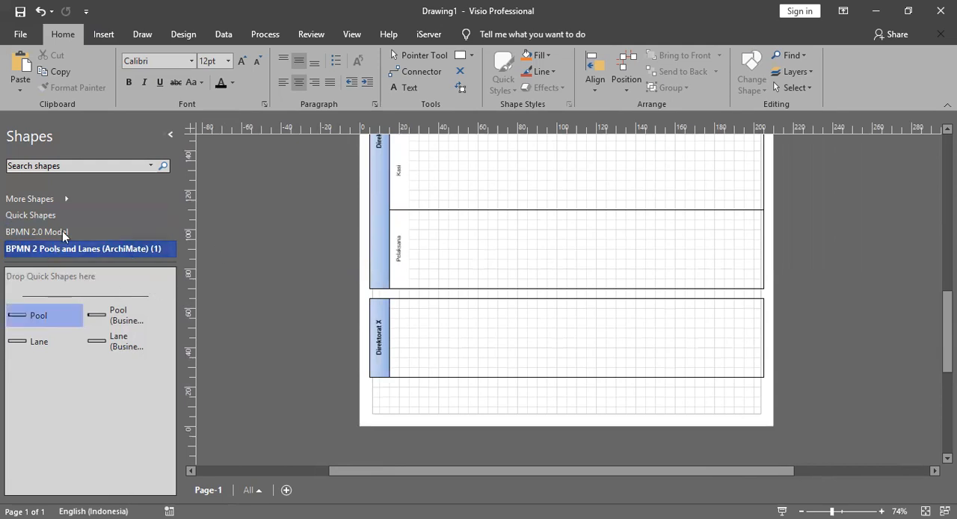
Step: Try a Lane, 190 mm wide and 40 mm high, inside the Direktorat X pool and remove it again
left_click(45, 344)
left_click_drag(46, 343, 636, 340)
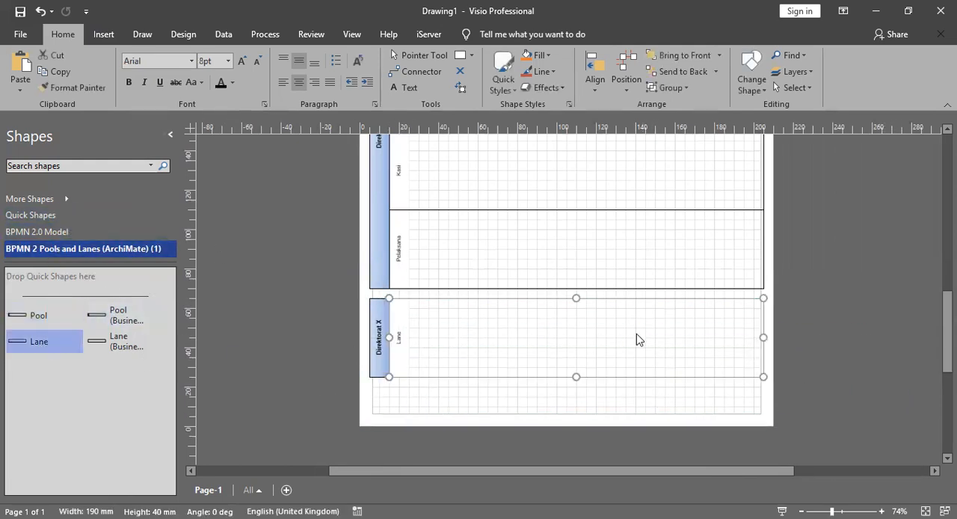
left_click(504, 344)
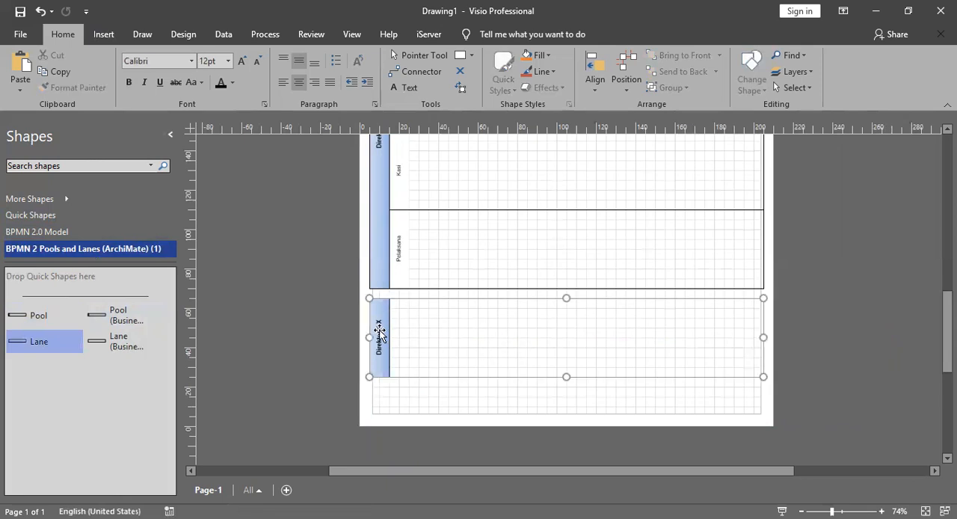
Step: Relabel the lowest pool "K/L (Stakeholder)" on a single line
double_click(379, 331)
type("K")
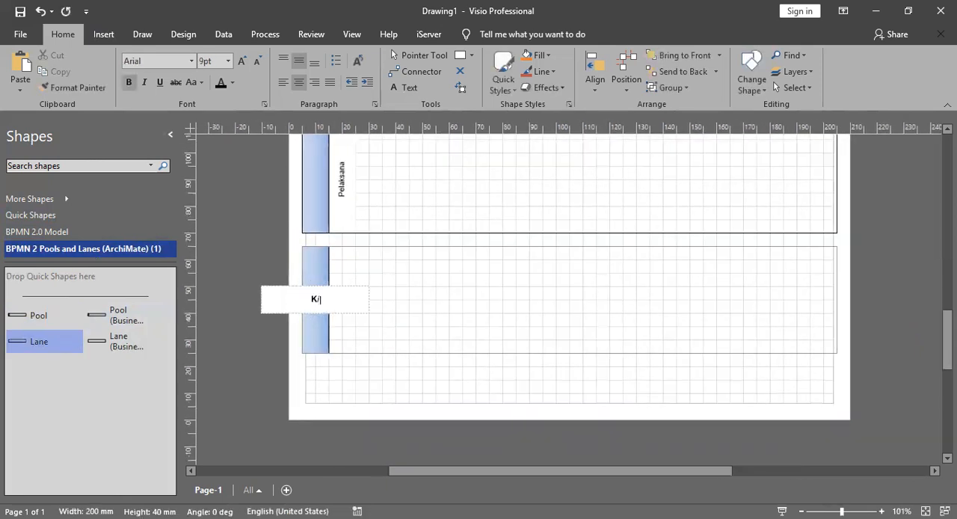
type("/L (Stakeholder)")
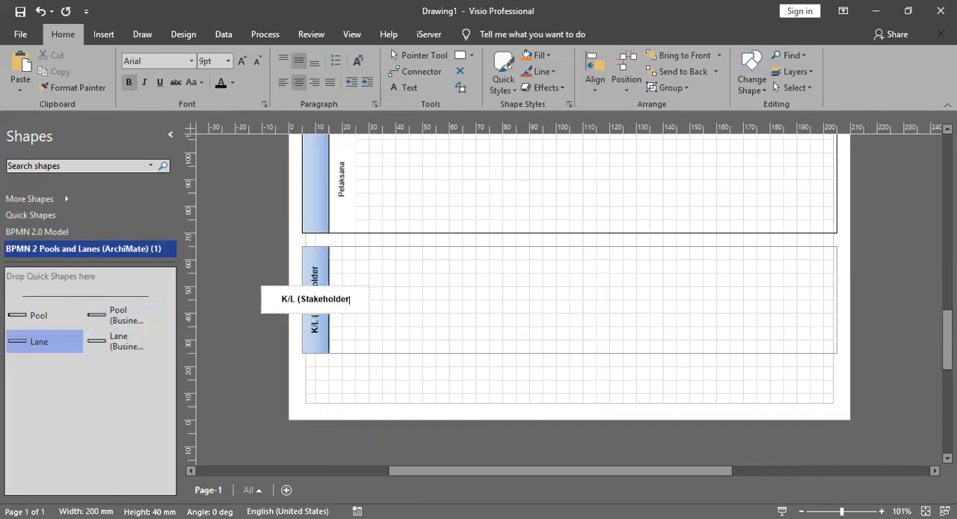
left_click(686, 364)
Step: Examine the finished layout of the Dirjen, Direktorat A and K/L (Stakeholder) pools and their lanes
scroll(628, 353, "down", 3)
scroll(553, 336, "up", 8)
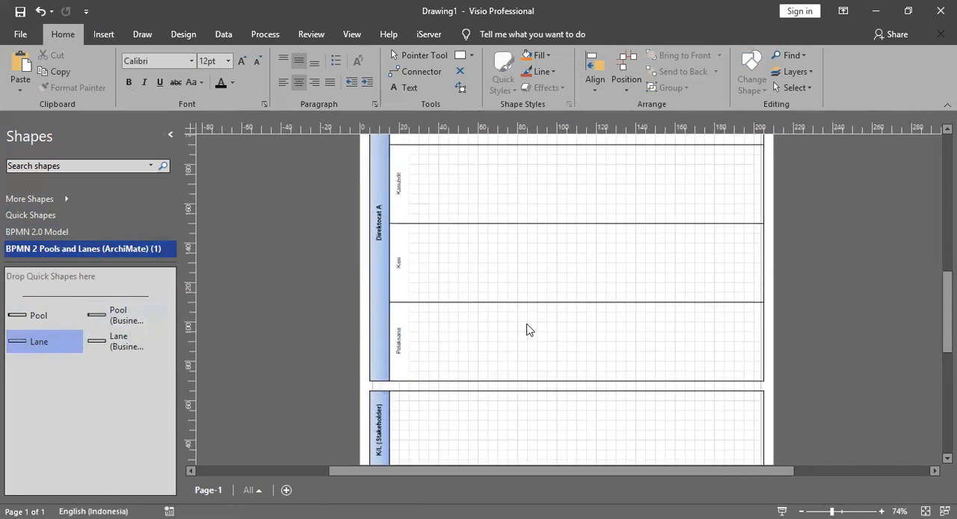
scroll(419, 273, "down", 2)
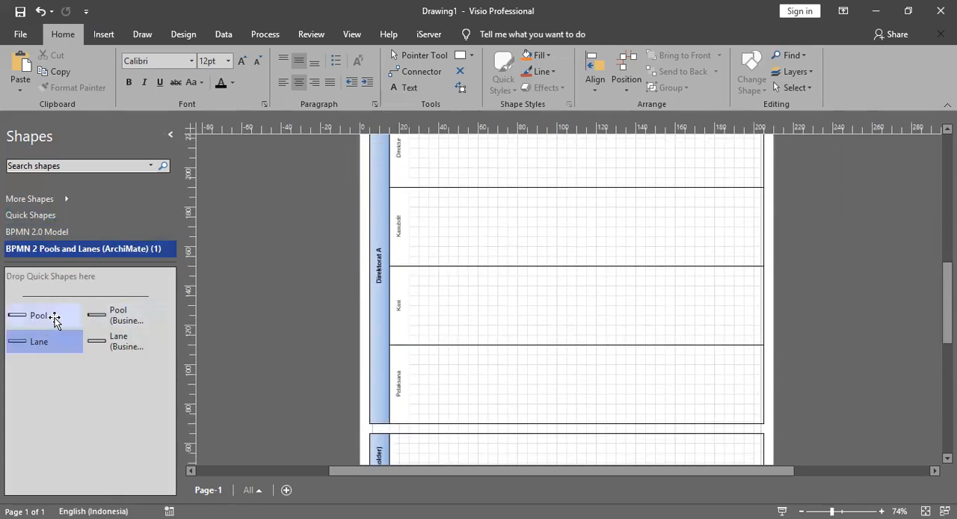
scroll(444, 269, "up", 4)
scroll(380, 245, "down", 10)
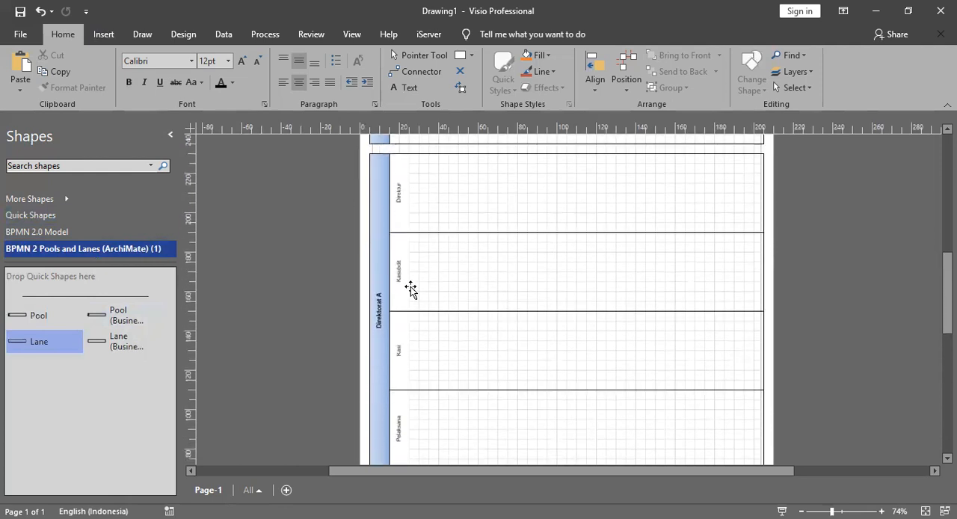
scroll(405, 322, "up", 3, "ctrl")
scroll(400, 302, "up", 10)
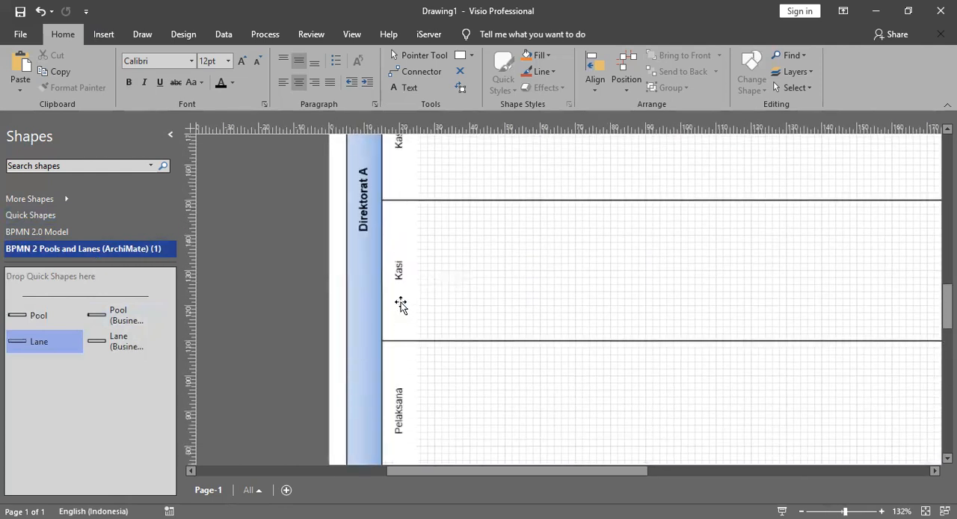
scroll(402, 314, "up", 2)
scroll(403, 311, "down", 5)
scroll(403, 311, "up", 8)
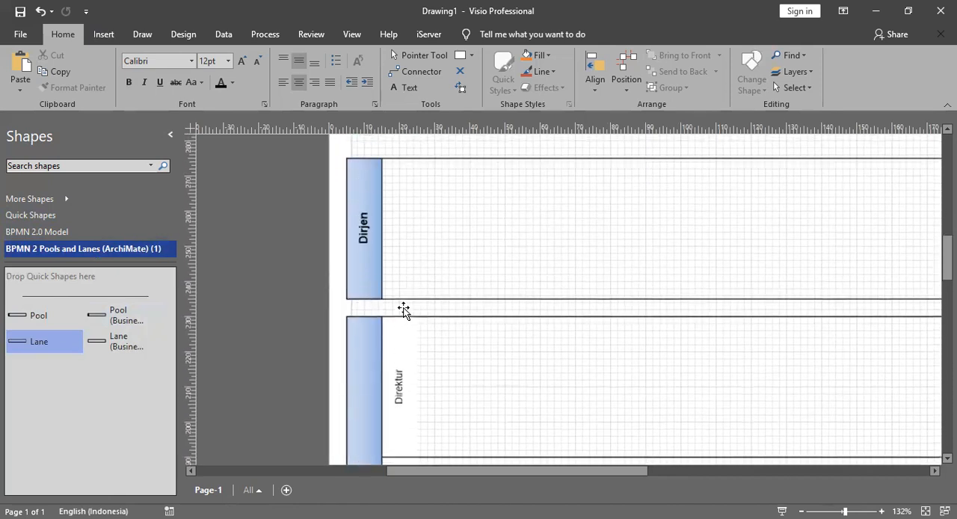
scroll(468, 267, "down", 4)
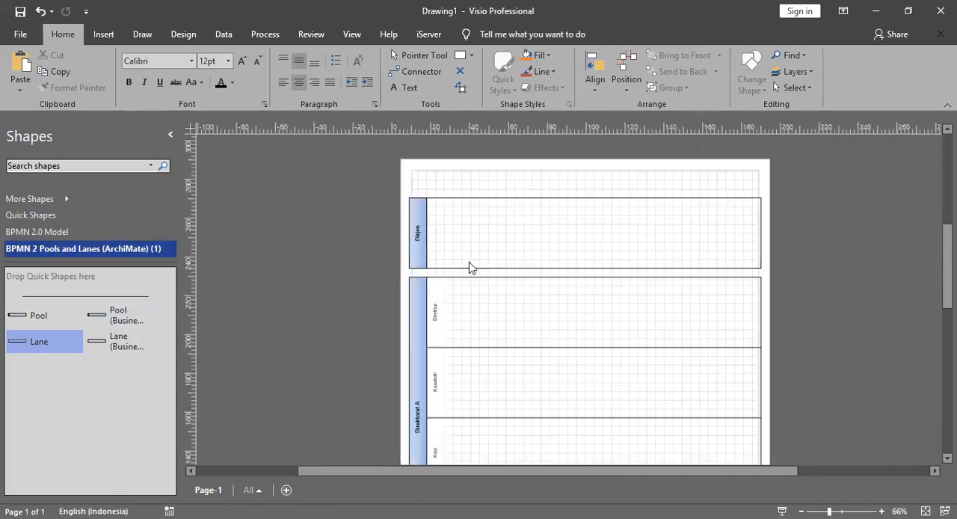
Step: Try displaying the Dirjen and K/L (Stakeholder) pools as solid filled bars with centred labels, and undo both changes
right_click(420, 199)
left_click(471, 262)
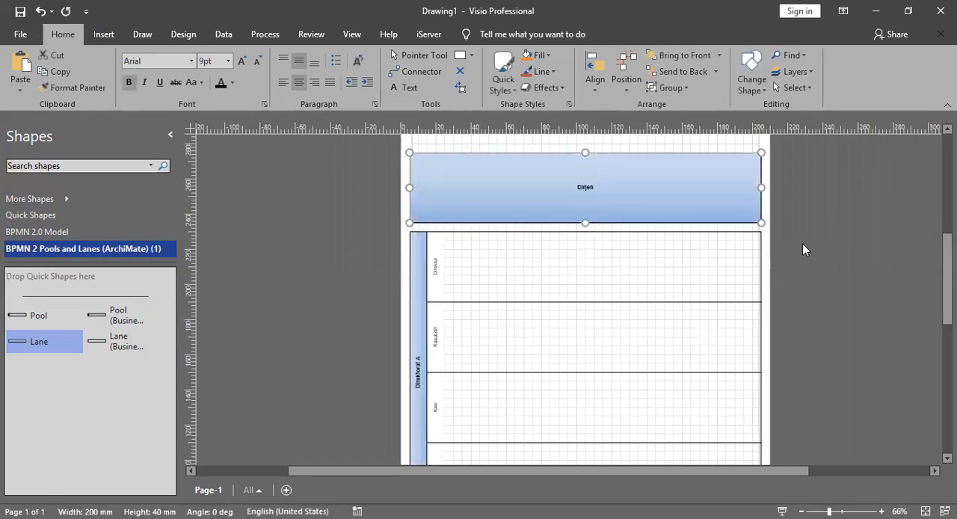
scroll(539, 356, "down", 3)
right_click(419, 353)
left_click(490, 149)
scroll(551, 324, "up", 2)
scroll(549, 325, "down", 3)
scroll(548, 324, "up", 4)
scroll(548, 324, "down", 1)
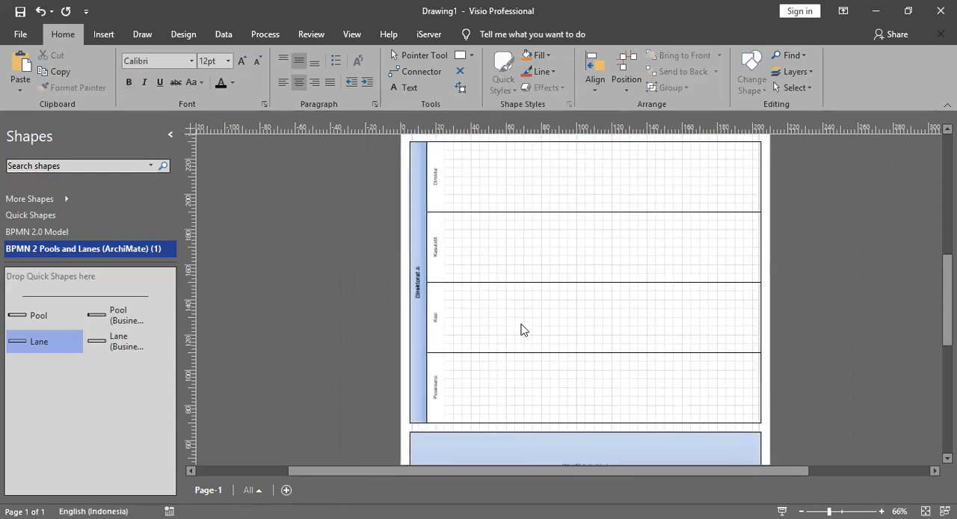
scroll(524, 288, "up", 3)
scroll(486, 241, "down", 1)
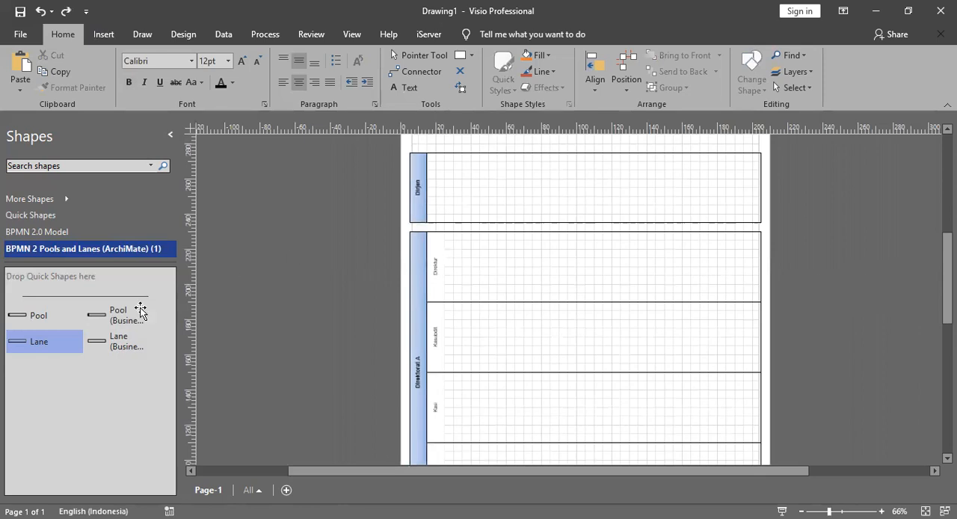
Step: Open the BPMN 2.0 Model stencil containing the event, task, gateway and flow shapes
left_click(72, 233)
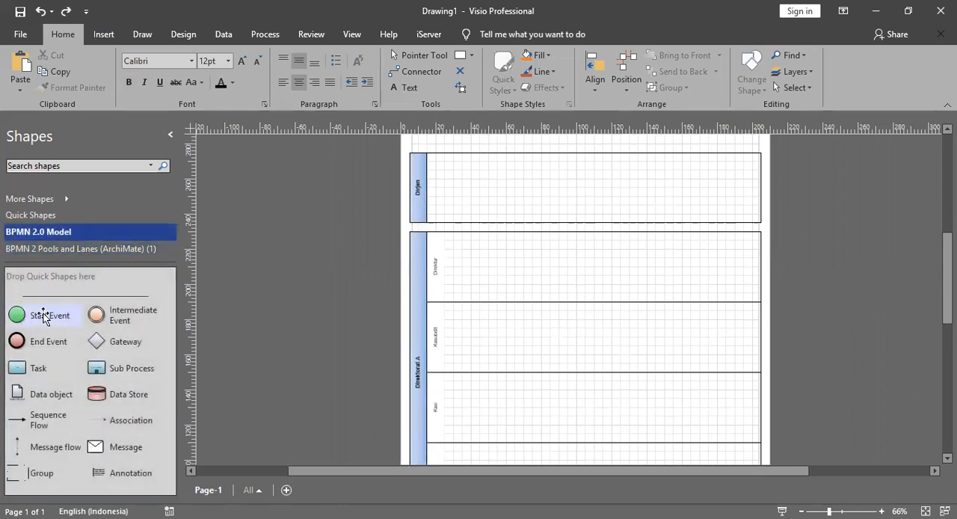
scroll(320, 314, "down", 3)
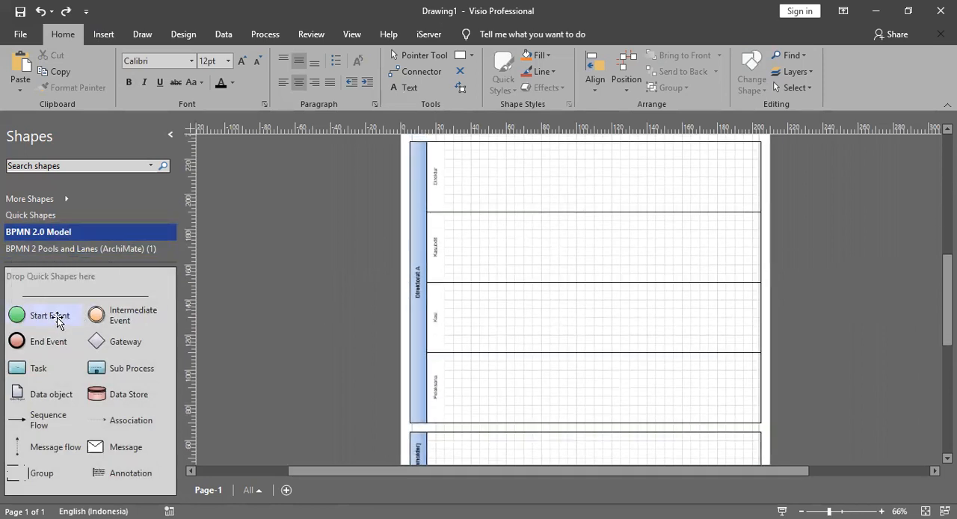
scroll(373, 309, "down", 2)
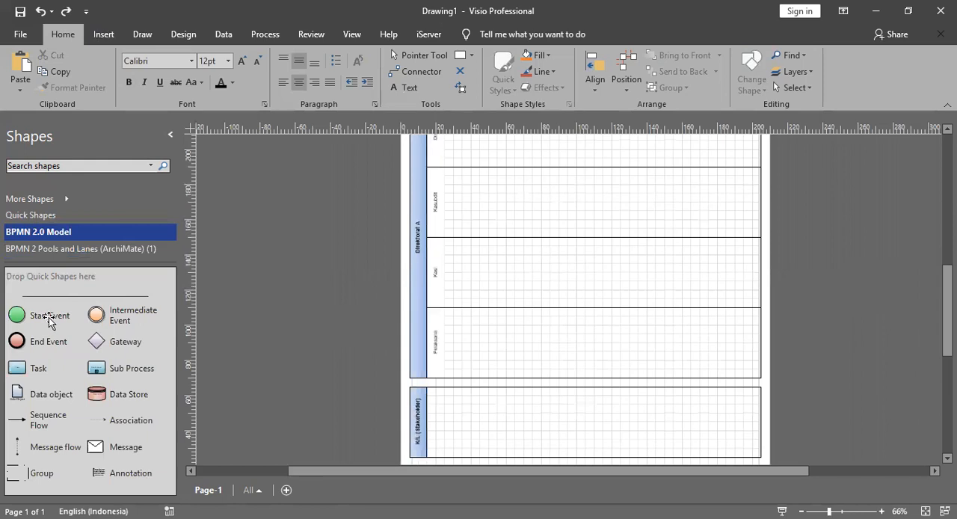
scroll(546, 329, "up", 2)
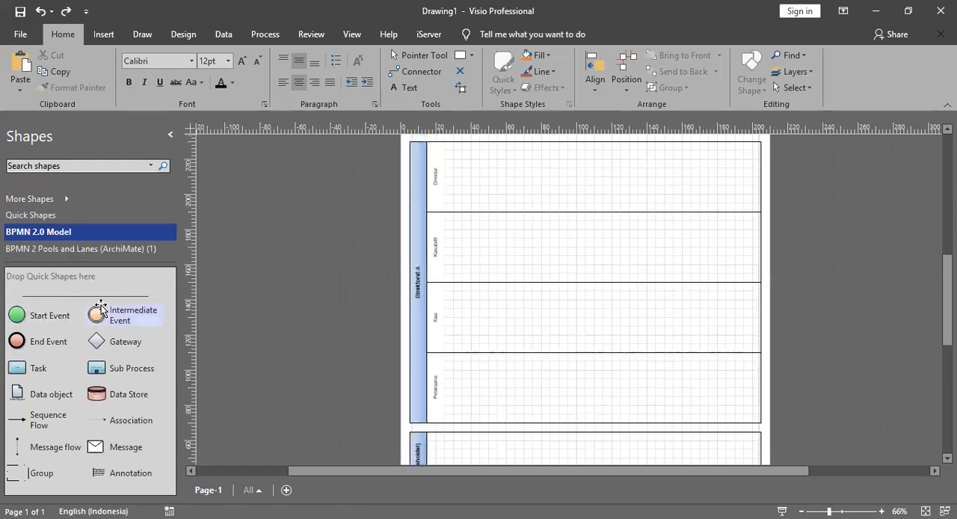
Step: Place a Start Event at the beginning of the Direktur lane in the Direktorat A pool
scroll(491, 296, "down", 3)
scroll(446, 375, "up", 6)
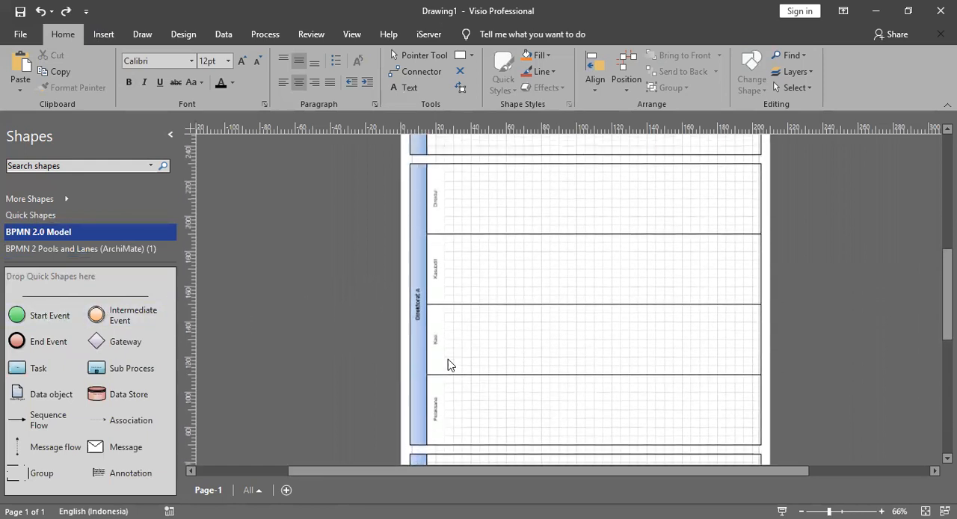
left_click_drag(41, 314, 460, 266)
scroll(459, 266, "down", 7)
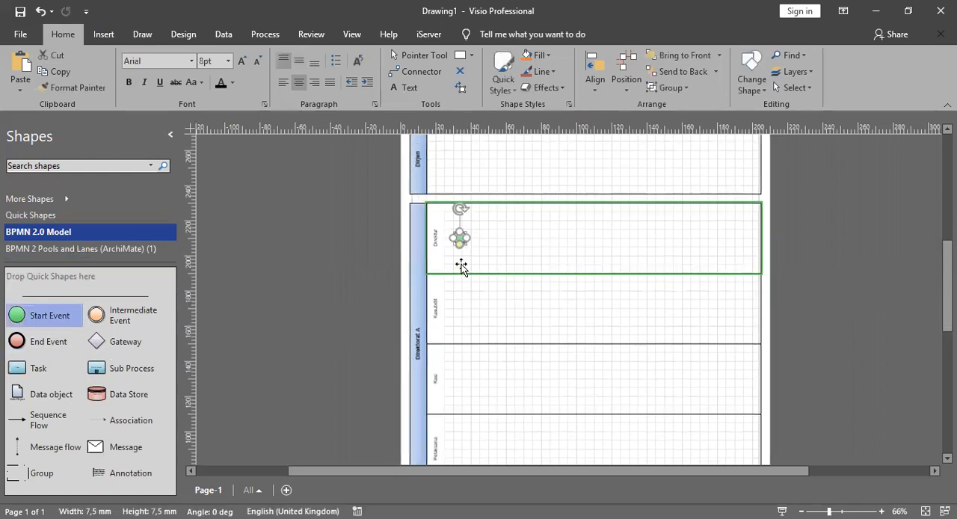
left_click(373, 308)
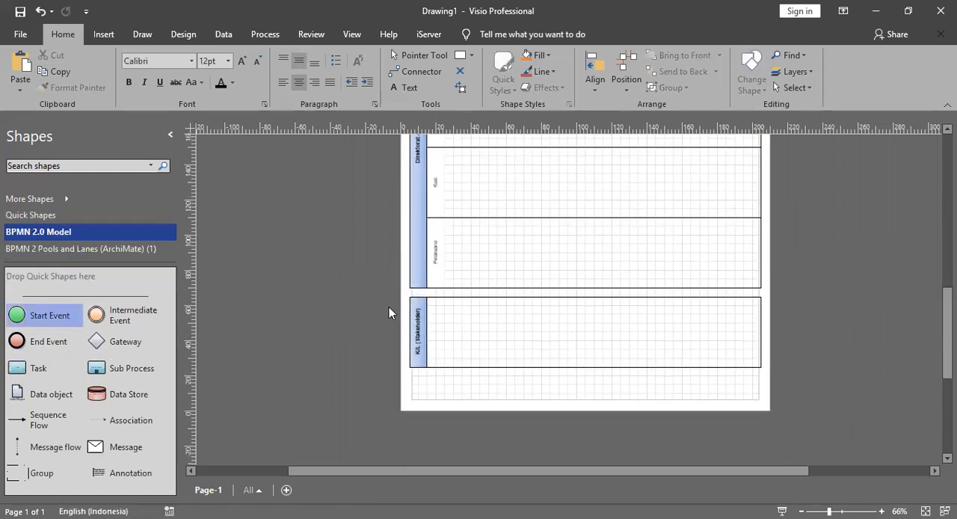
Step: Examine the new start event's position relative to the Dirjen, Direktorat A and K/L (Stakeholder) pools
scroll(422, 267, "up", 4)
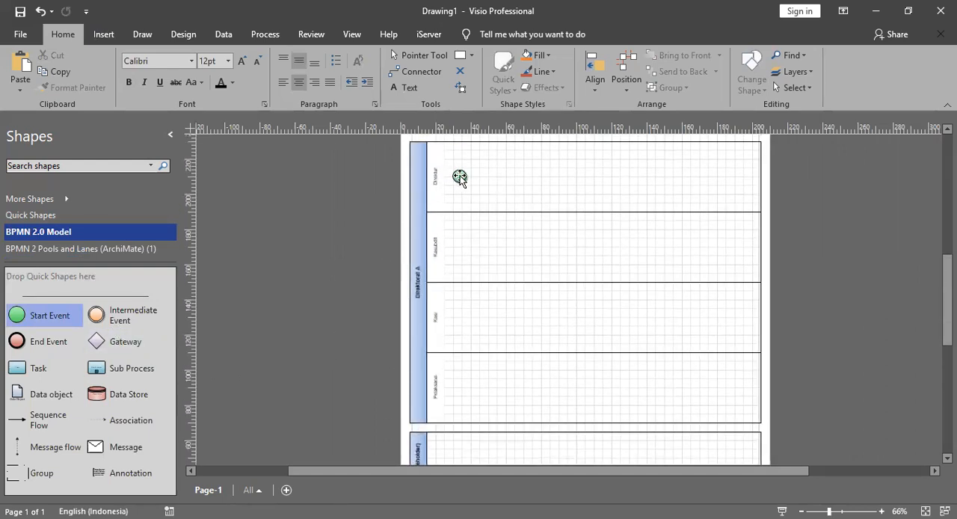
scroll(459, 176, "down", 3)
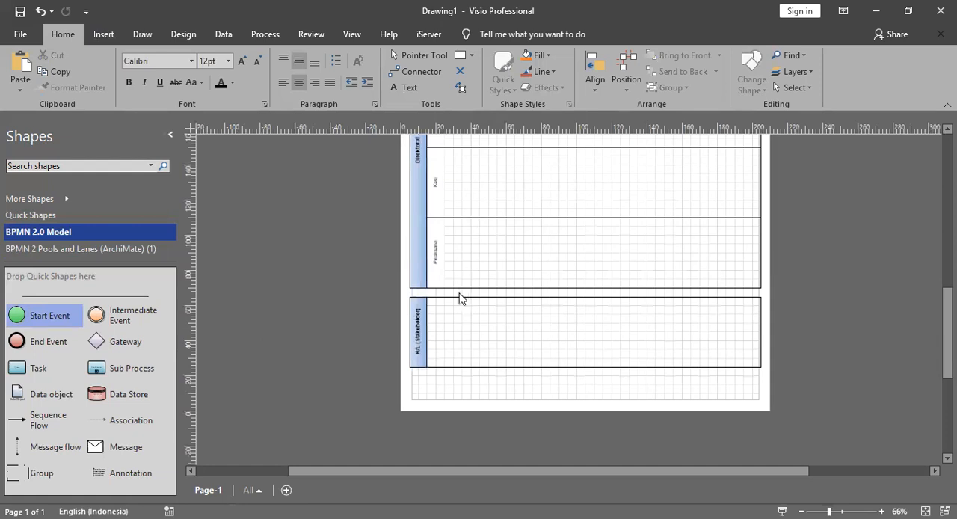
scroll(459, 299, "up", 4)
scroll(455, 225, "down", 3)
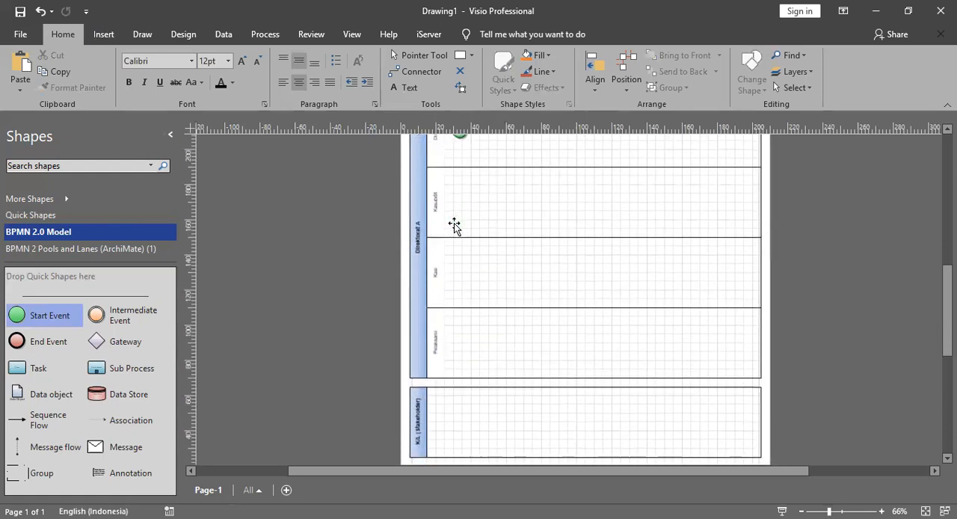
scroll(562, 327, "up", 4)
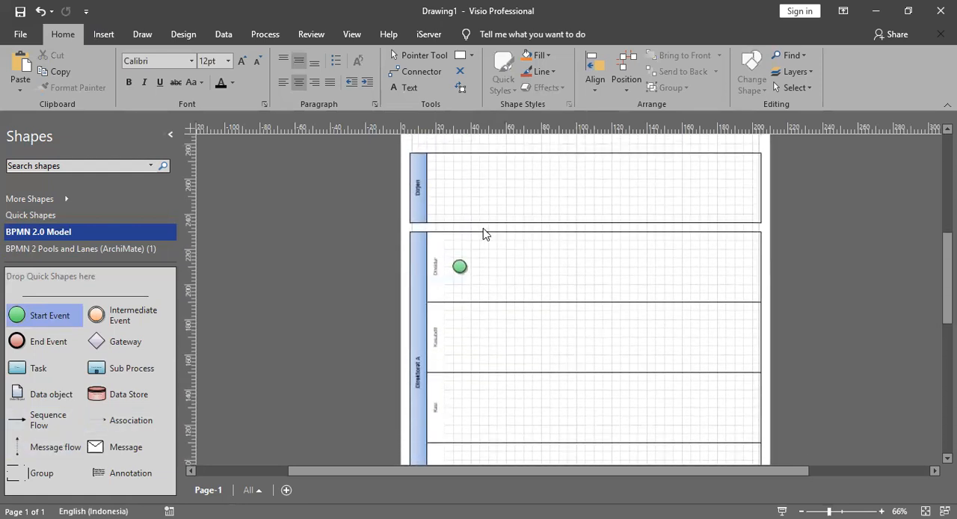
left_click(416, 184)
left_click(421, 259)
scroll(421, 259, "down", 4)
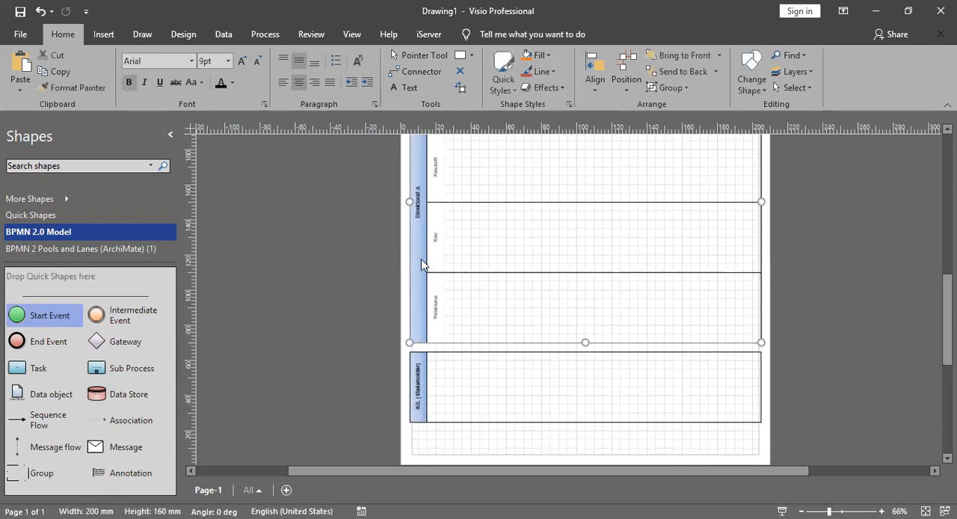
left_click(417, 376)
left_click(392, 319)
scroll(451, 303, "up", 4)
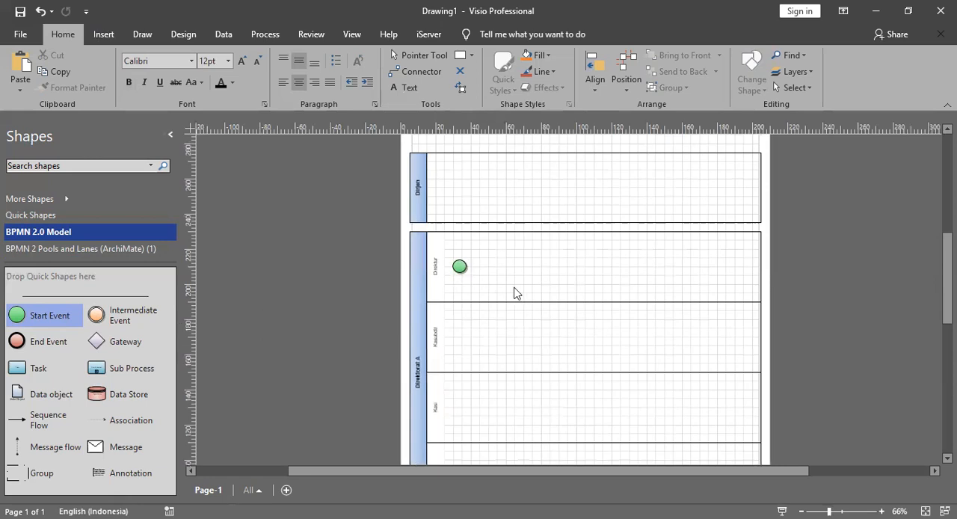
Step: Connect the upper edge of the K/L (Stakeholder) pool to the Direktur start event with a straight vertical Message Flow
scroll(514, 293, "down", 2)
left_click_drag(58, 445, 453, 421)
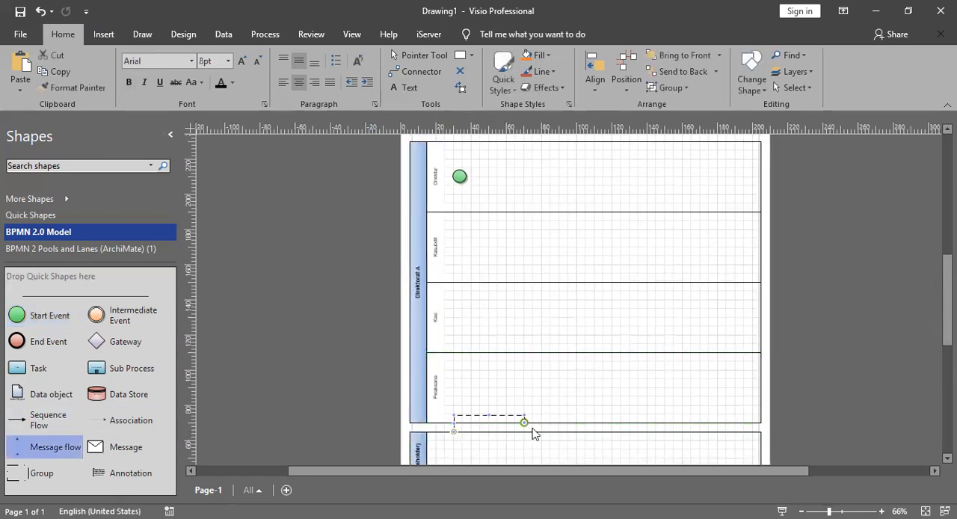
left_click_drag(461, 201, 462, 199)
left_click_drag(460, 429, 462, 432)
scroll(460, 428, "up", 5, "ctrl")
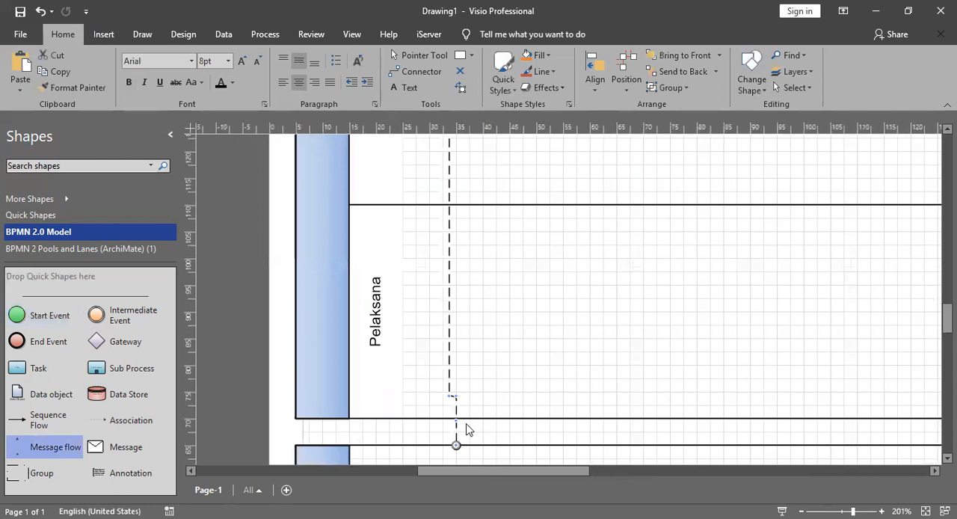
left_click(461, 388)
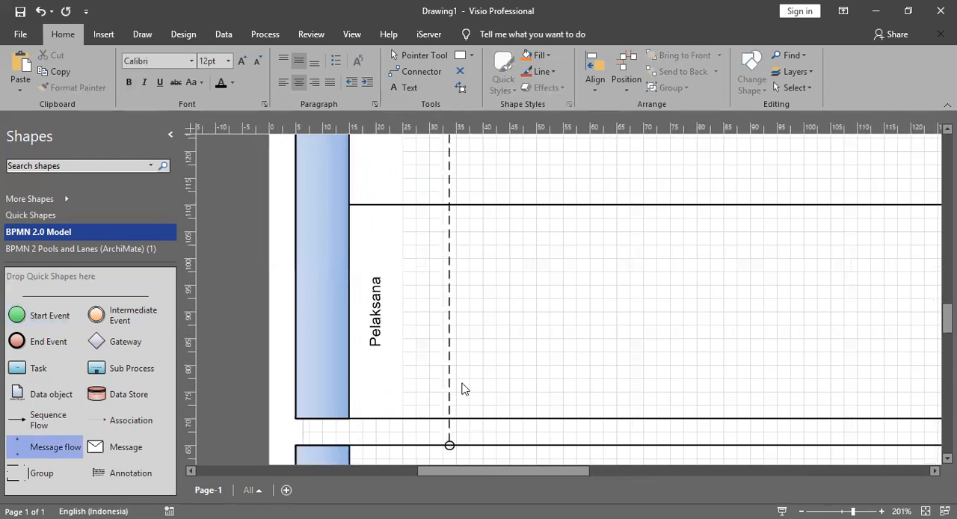
Step: Examine the message flow's path and both ends, from the K/L (Stakeholder) pool to the Direktur start event
scroll(461, 350, "up", 6)
scroll(461, 281, "down", 2, "ctrl")
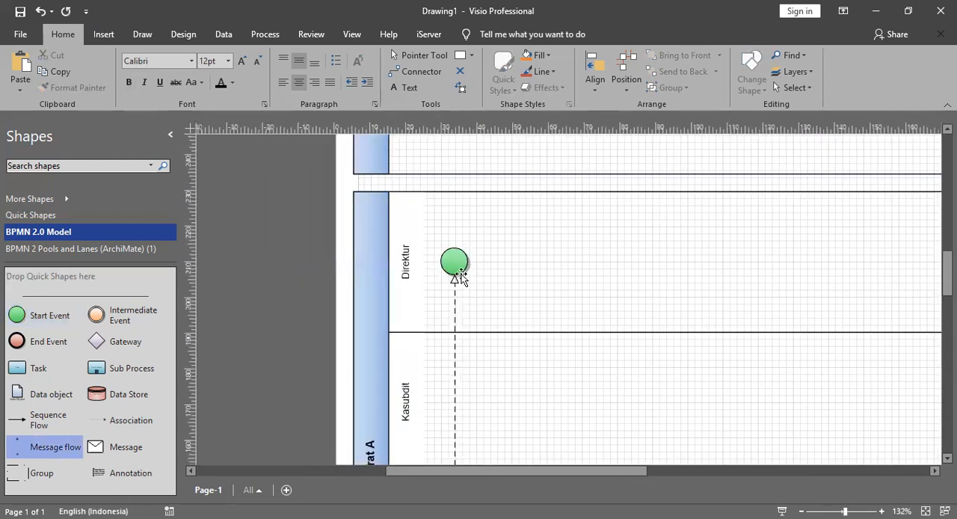
scroll(471, 299, "down", 9)
scroll(453, 342, "up", 3)
scroll(441, 366, "down", 3)
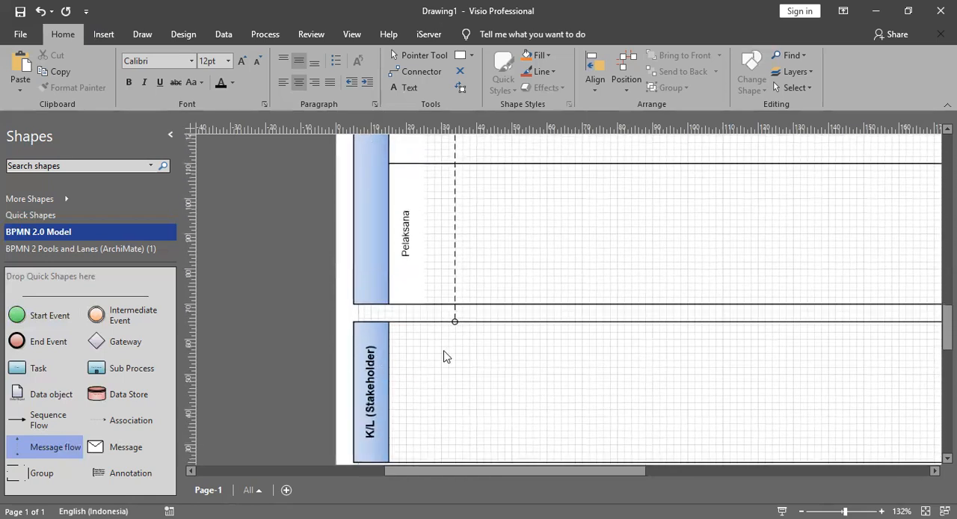
scroll(444, 356, "up", 1)
scroll(458, 384, "up", 8)
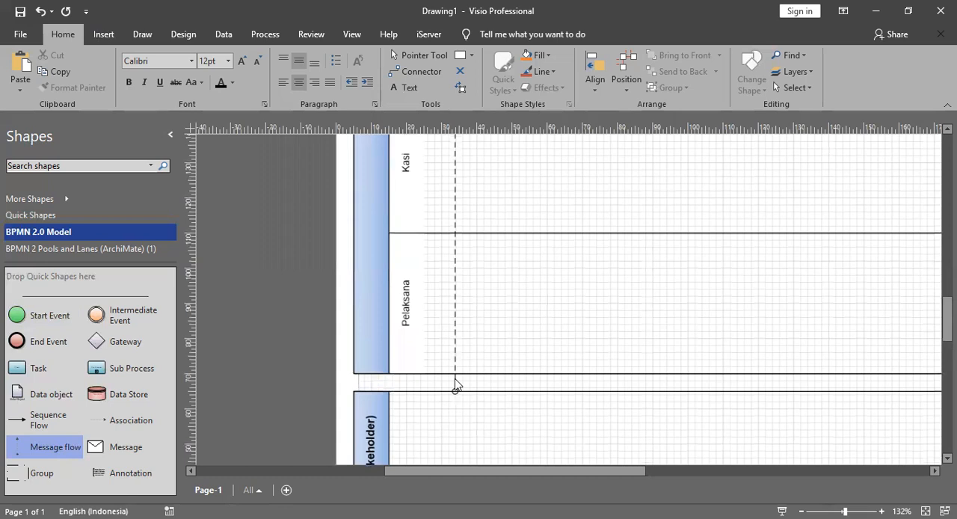
scroll(457, 384, "up", 1)
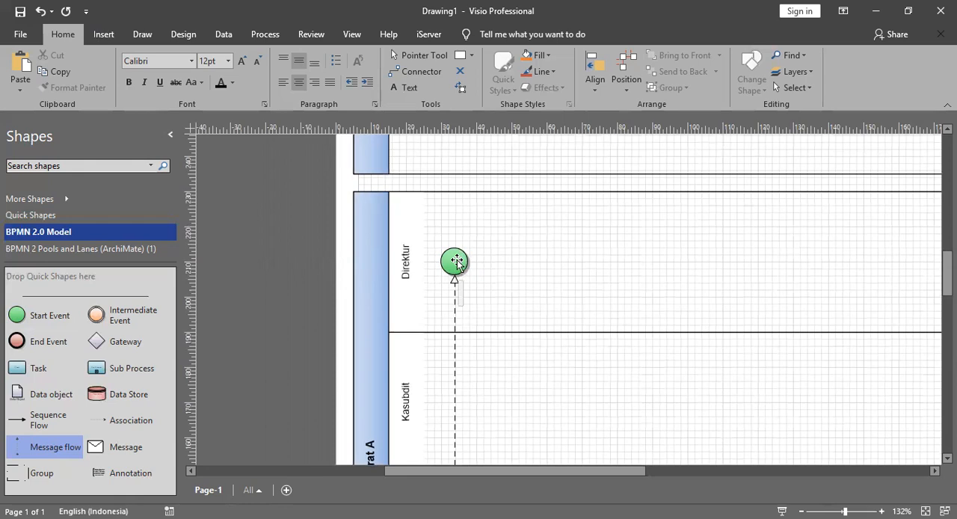
Step: Change the Direktur start event to a message-type event and label it "Surat Permohonan"
left_click(453, 261)
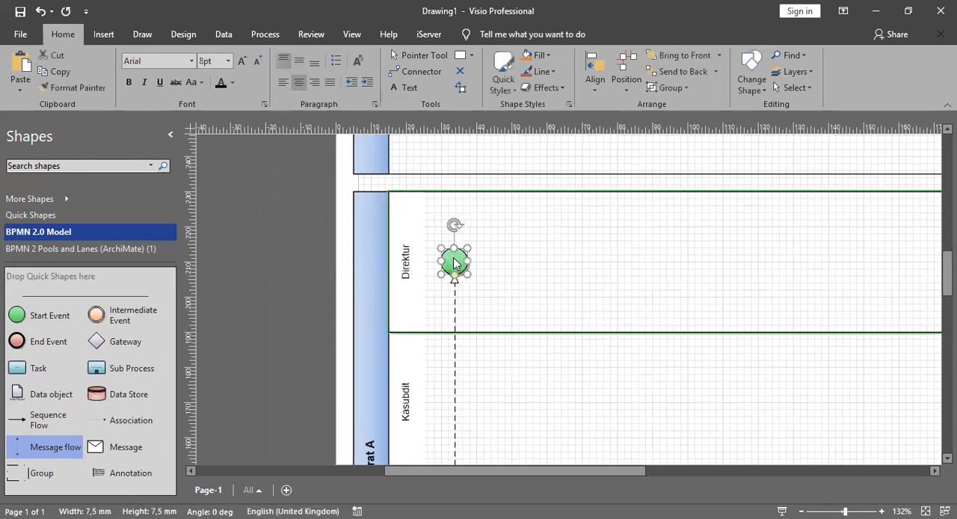
right_click(453, 260)
left_click(531, 302)
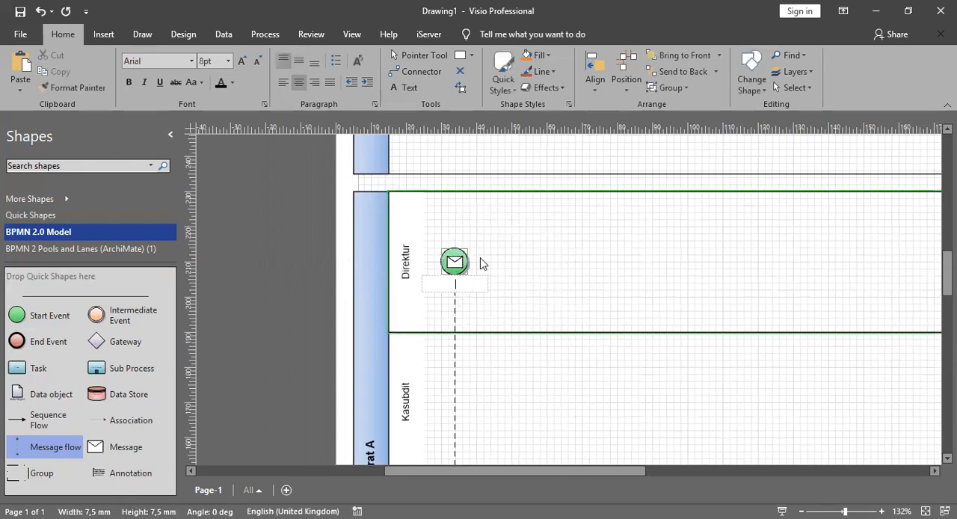
type("Surat Permohonan")
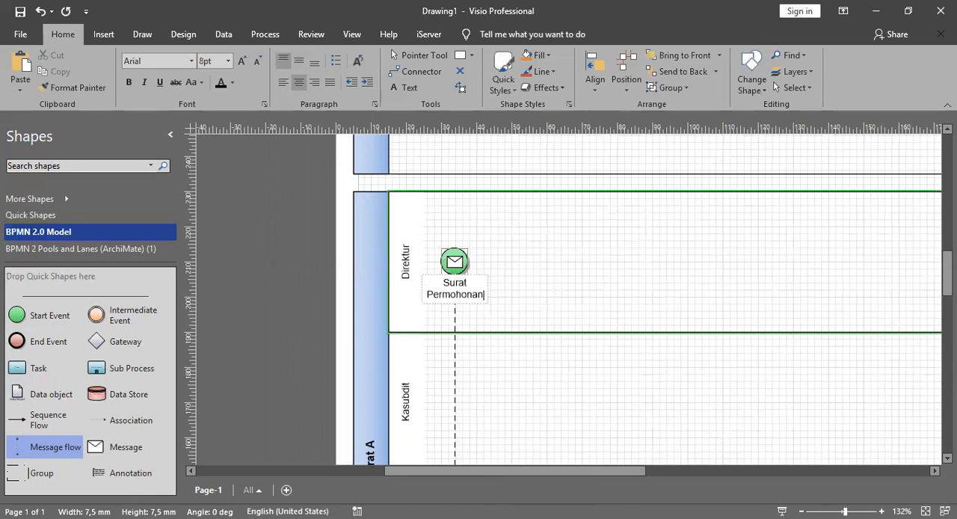
left_click(519, 284)
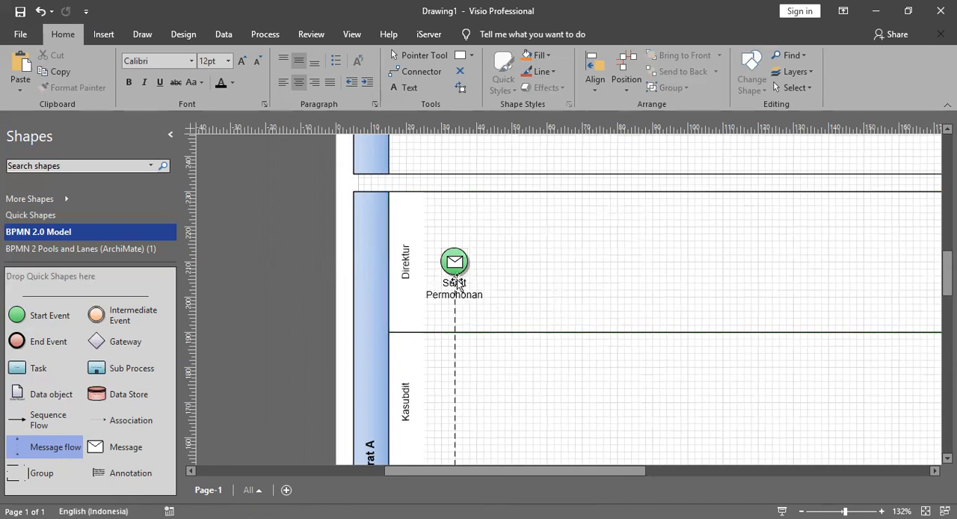
Step: Move the "Surat Permohonan" label above its start event, clear of the message flow arrow
left_click(457, 257)
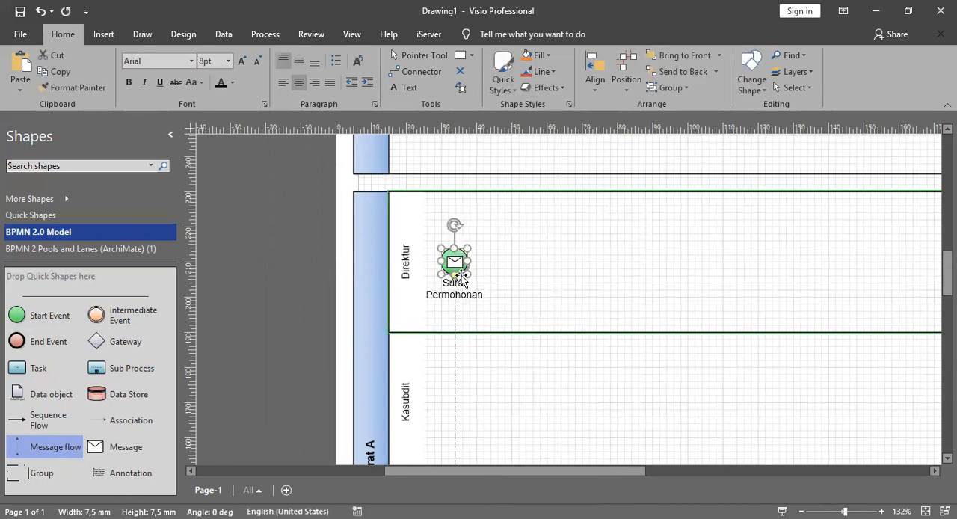
left_click_drag(451, 258, 456, 211)
left_click(523, 277)
scroll(508, 250, "down", 1)
scroll(505, 247, "up", 1)
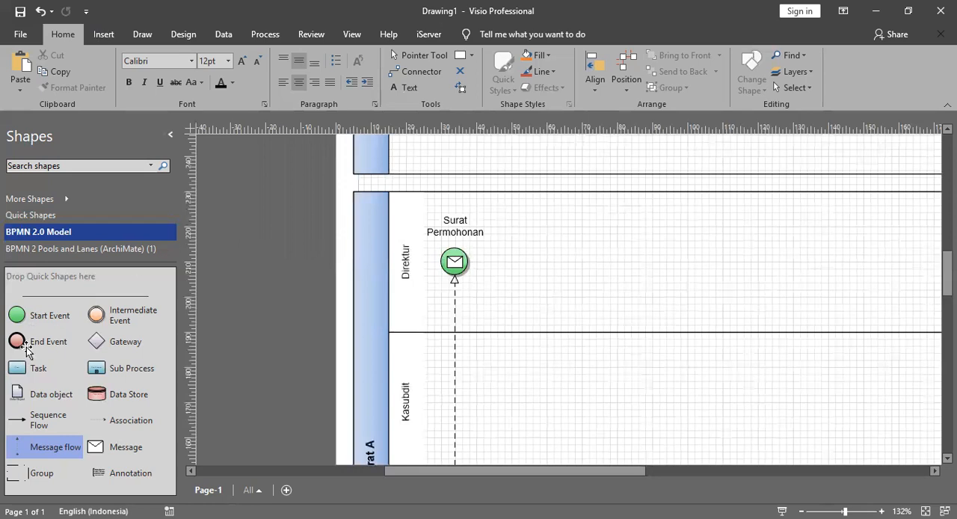
Step: Add a Task beside the start event in the Direktur lane, labelled "Meneliti dan mendisposisikan Surat Permohonan"
left_click_drag(38, 373, 554, 272)
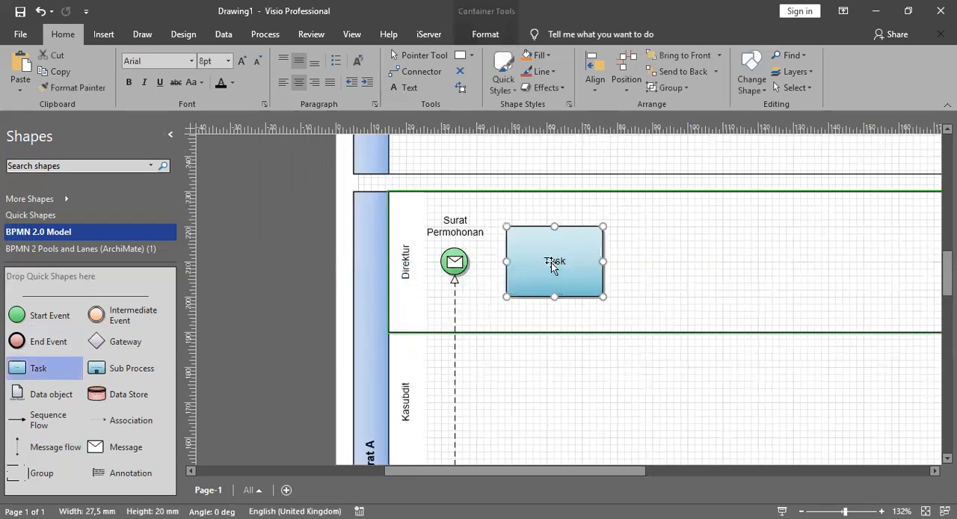
double_click(581, 280)
type("Meneloit")
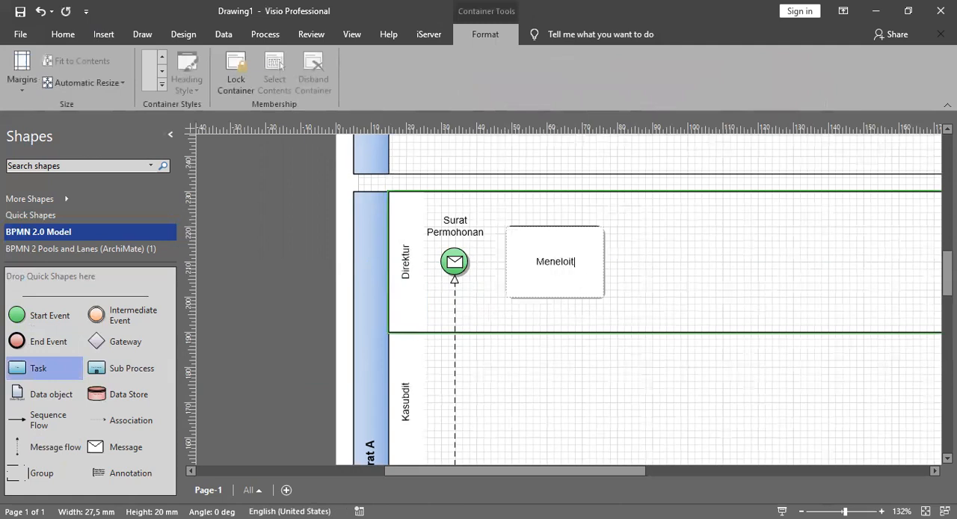
key("BackSpace")
key("BackSpace")
key("BackSpace")
type("iti dan mendisposisi")
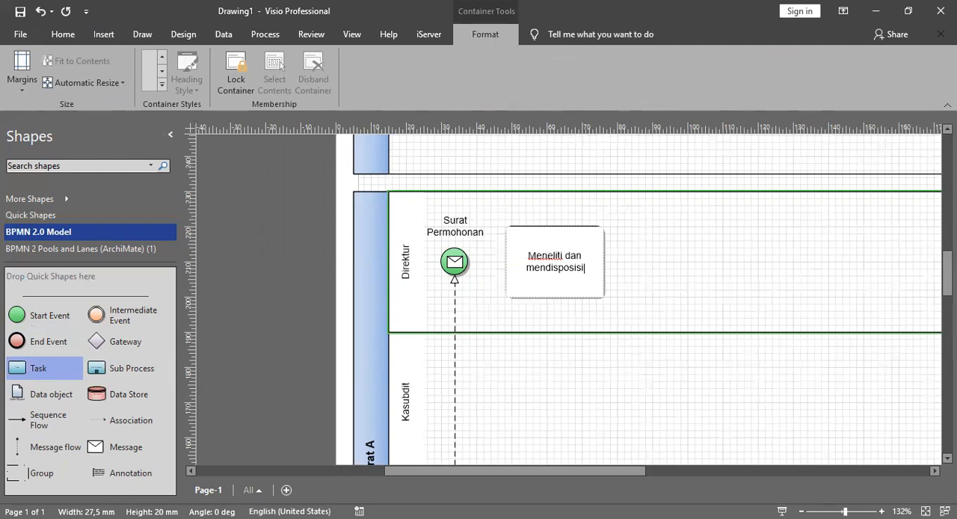
type("kan Surat Permohonan")
left_click(634, 239)
Step: Review the process from the K/L (Stakeholder) pool up to the Direktur start event and its task
scroll(463, 271, "down", 10)
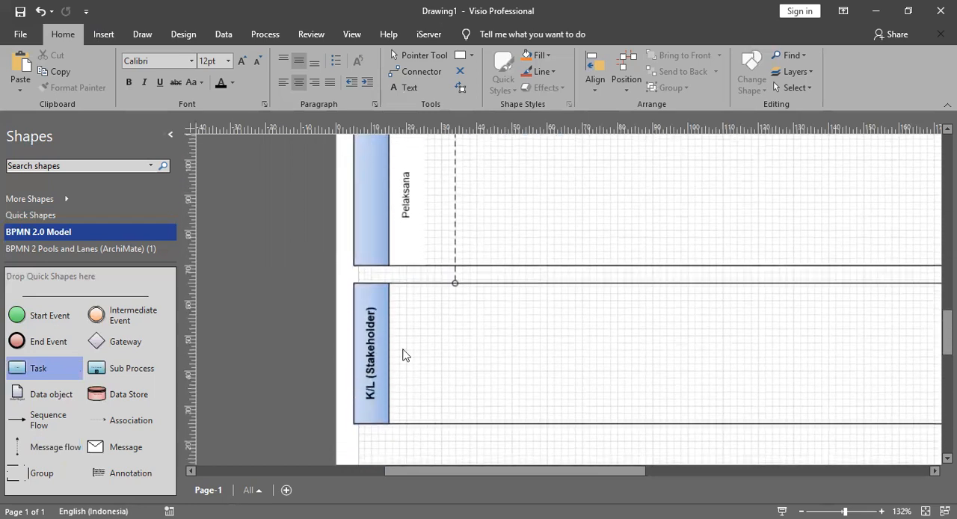
scroll(402, 355, "up", 10)
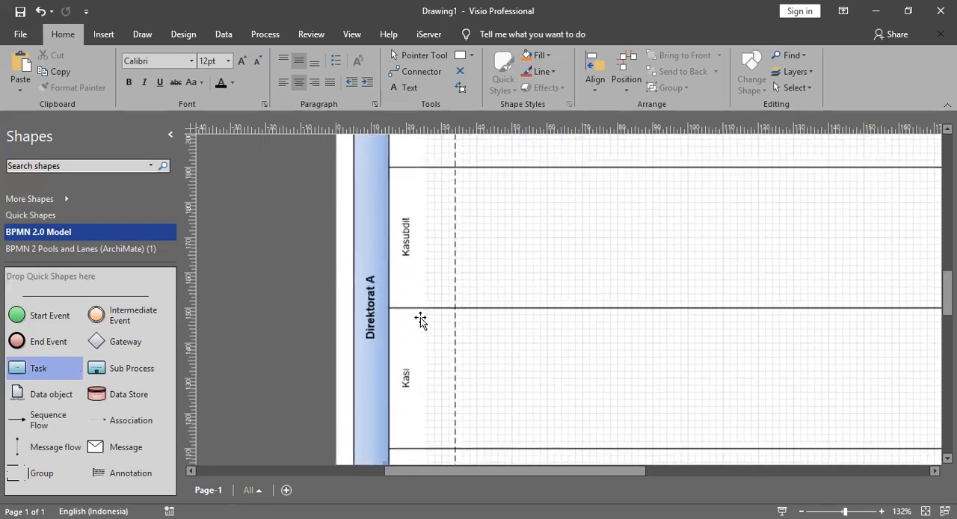
scroll(420, 320, "up", 4)
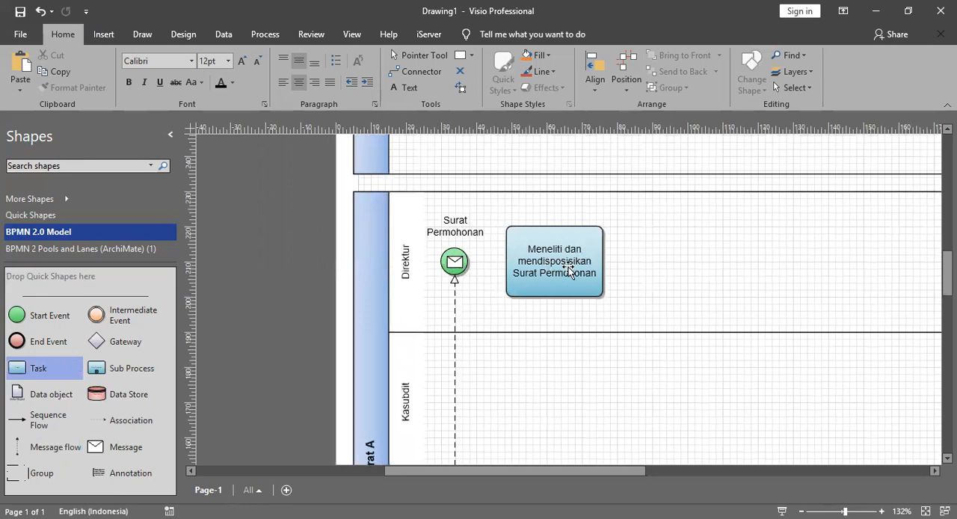
scroll(540, 247, "down", 1)
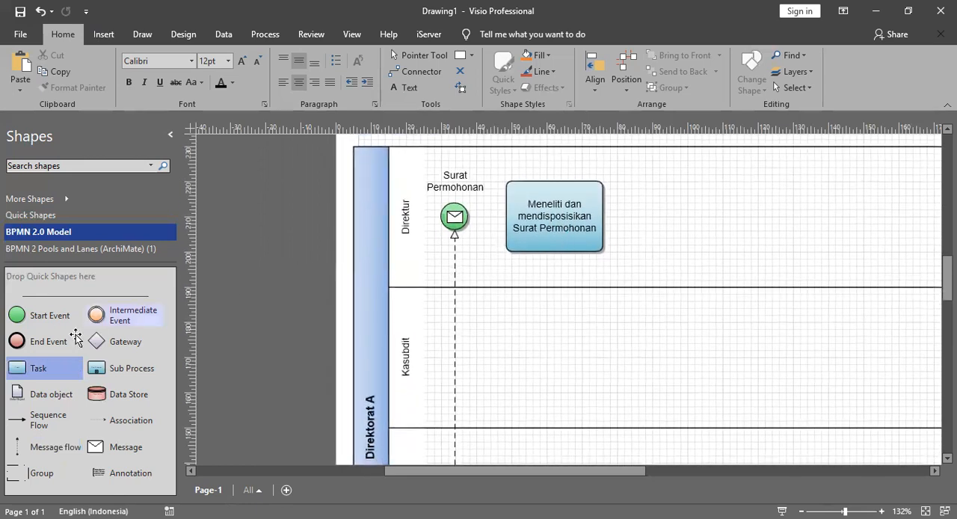
scroll(527, 246, "up", 1)
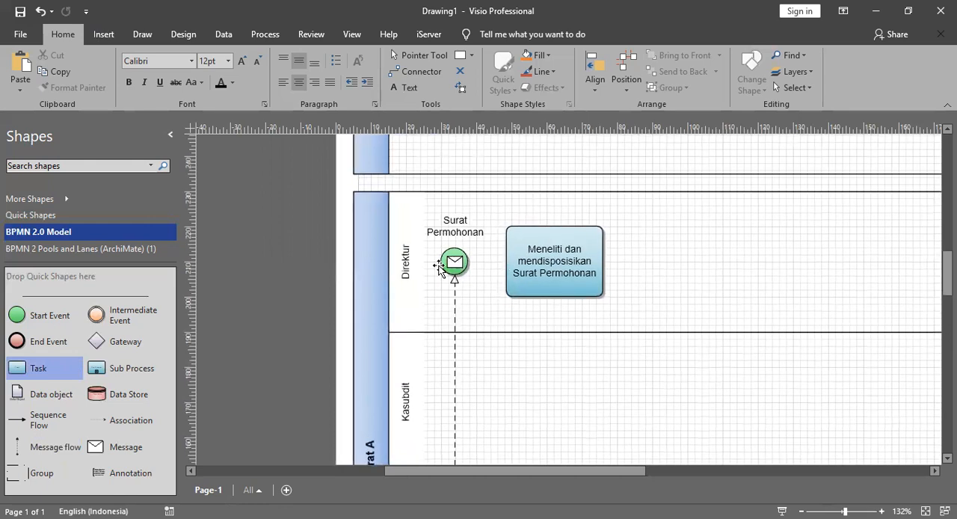
scroll(370, 340, "down", 5)
scroll(394, 330, "up", 6)
scroll(394, 331, "down", 1)
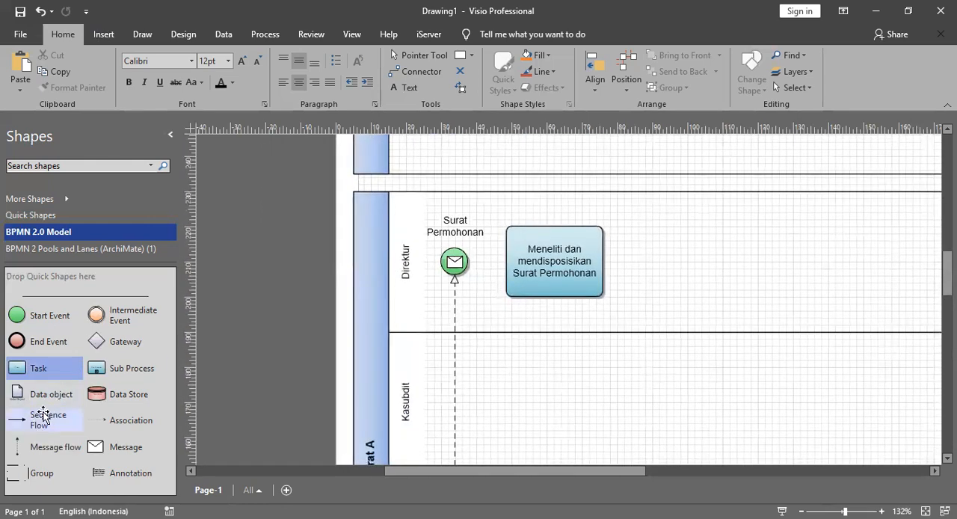
Step: Connect the "Surat Permohonan" start event to the Direktur task with a Sequence Flow
left_click_drag(41, 422, 458, 263)
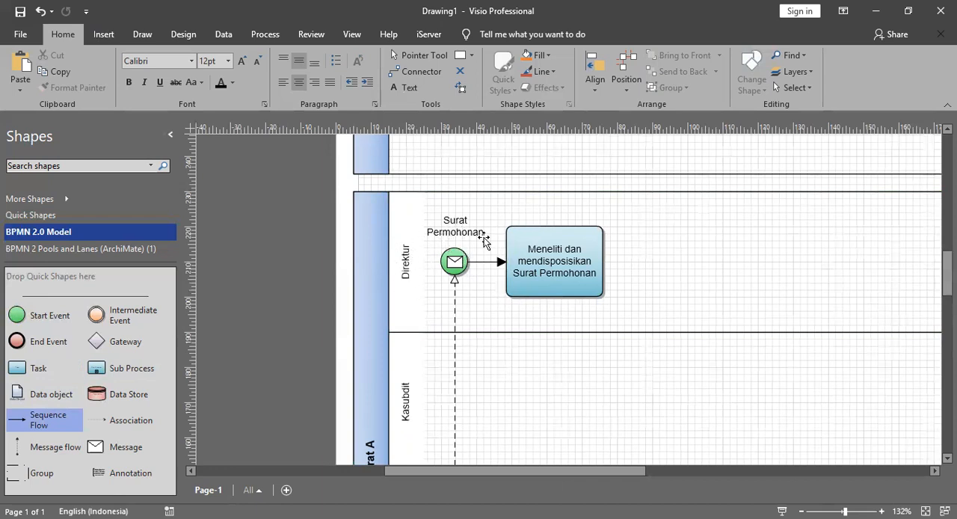
scroll(591, 259, "down", 2)
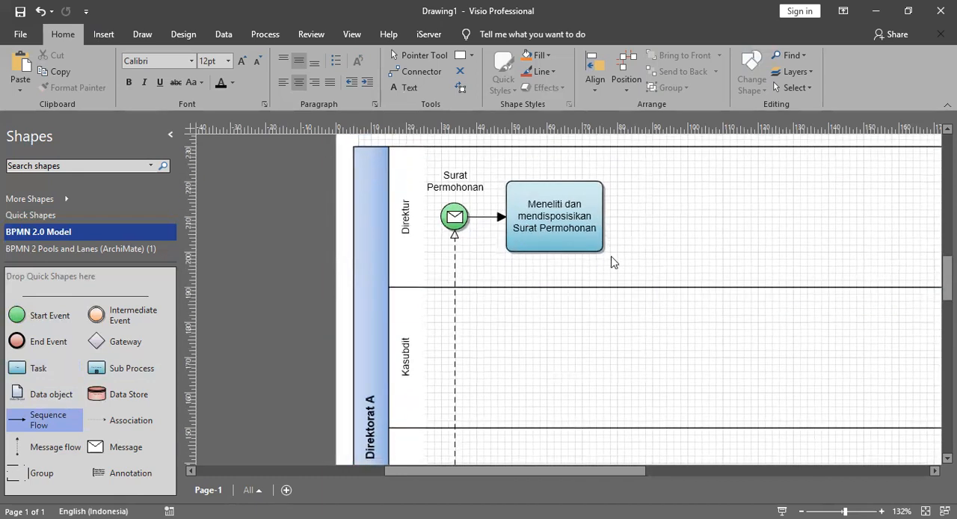
Step: Try placing a new Task shape in the Kasubdit lane, and delete it
left_click_drag(38, 367, 560, 355)
key("Delete")
Step: Duplicate the Direktur task and place the copy directly below it in the Kasubdit lane
left_click(562, 222)
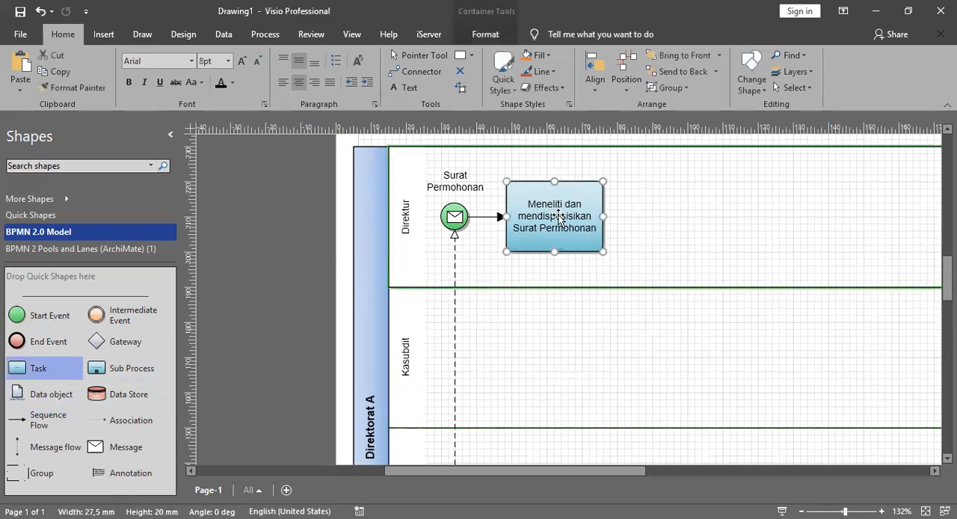
scroll(564, 222, "down", 2)
scroll(565, 224, "up", 2)
key("ctrl+d")
left_click_drag(607, 259, 571, 356)
left_click(726, 306)
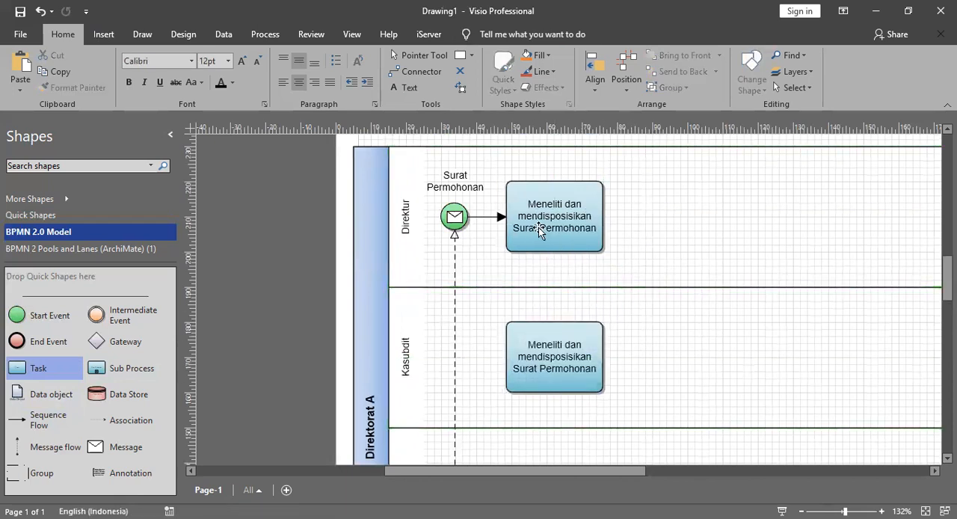
Step: Paste a copy of the Kasubdit task into the Kasi lane, aligned directly below the original
scroll(551, 207, "down", 3)
scroll(570, 219, "down", 1)
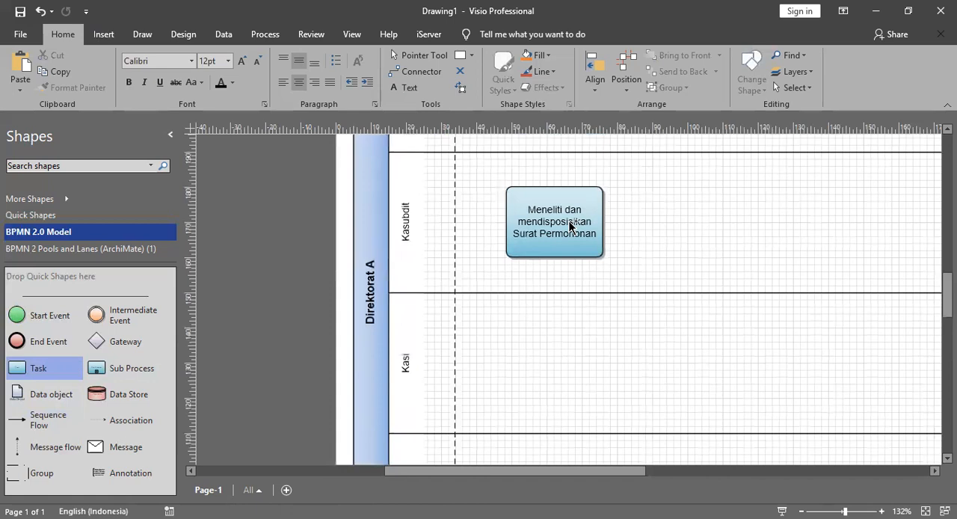
key("ctrl+v")
scroll(621, 271, "up", 4)
left_click_drag(728, 259, 566, 456)
scroll(598, 358, "down", 5)
mouse_move(550, 322)
left_mouse_down()
mouse_move(558, 309)
mouse_move(557, 322)
left_mouse_up()
key("Left")
key("Left")
key("Left")
key("Left")
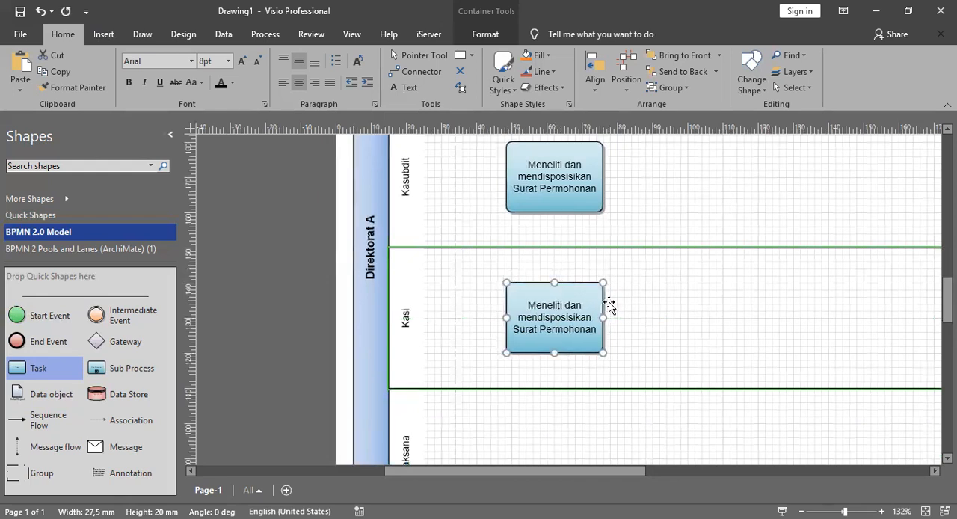
Step: Duplicate the Kasi task and place the copy directly below it in the Pelaksana lane
scroll(560, 291, "down", 3)
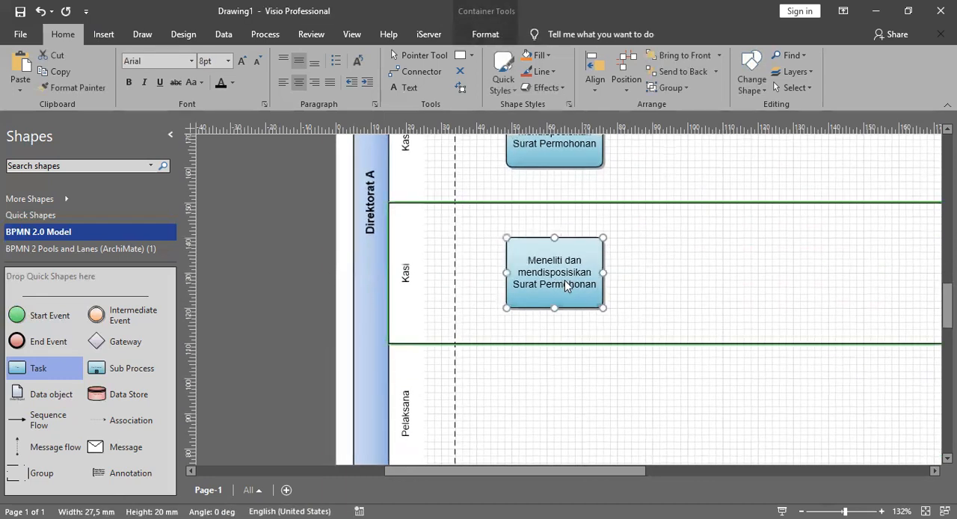
key("ctrl+d")
left_click_drag(553, 277, 545, 377)
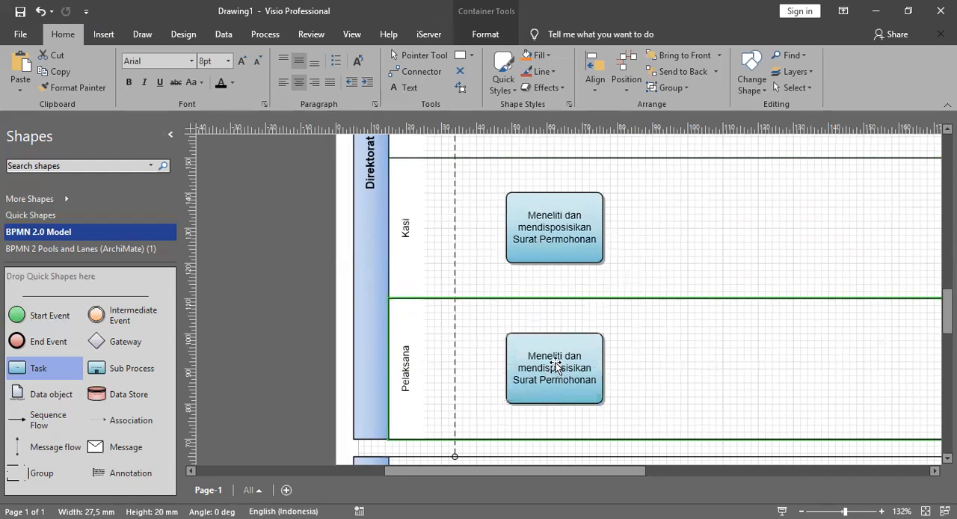
Step: Change the Pelaksana task's text to "Meneliti dan memeriksa Surat Permohonan"
double_click(568, 367)
key("Right")
double_click(538, 368)
type("memeriksa")
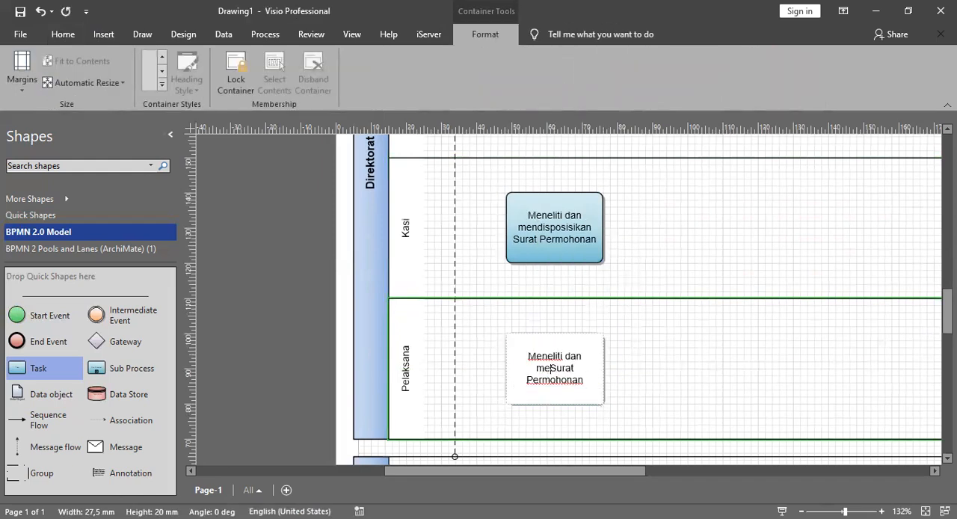
left_click(673, 387)
Step: Move the K/L (Stakeholder) pool further down the page and reattach the message flow's lower end to its upper border
left_click_drag(580, 469, 618, 469)
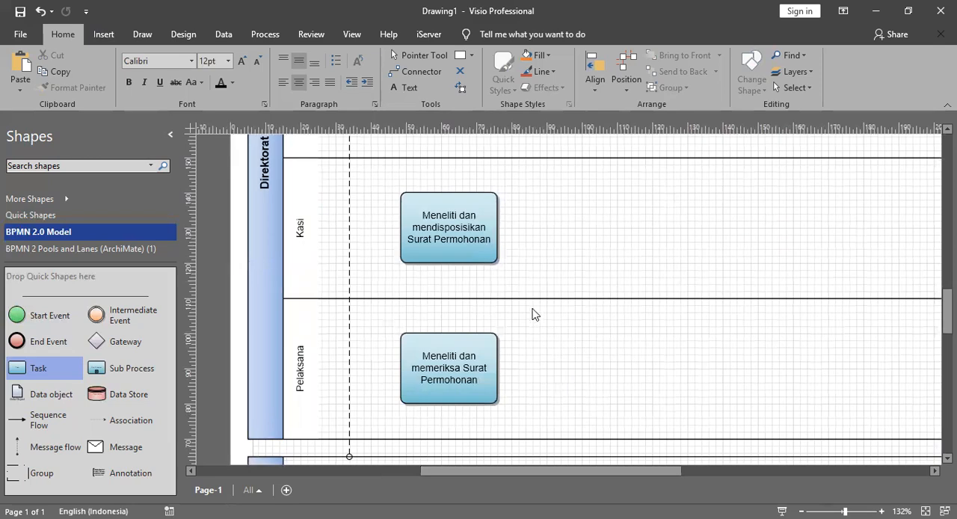
scroll(534, 313, "down", 2)
scroll(542, 318, "up", 1)
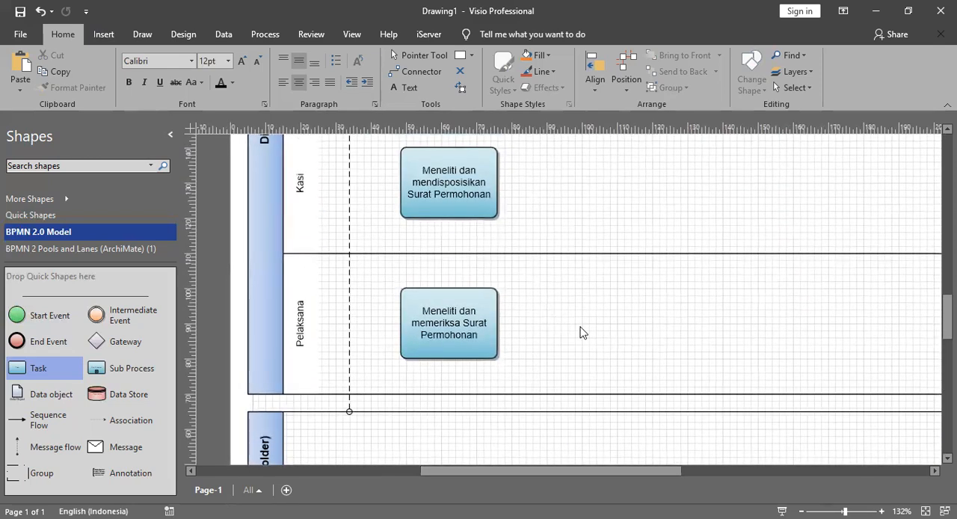
scroll(580, 328, "down", 4)
left_click(263, 292)
scroll(265, 269, "down", 2)
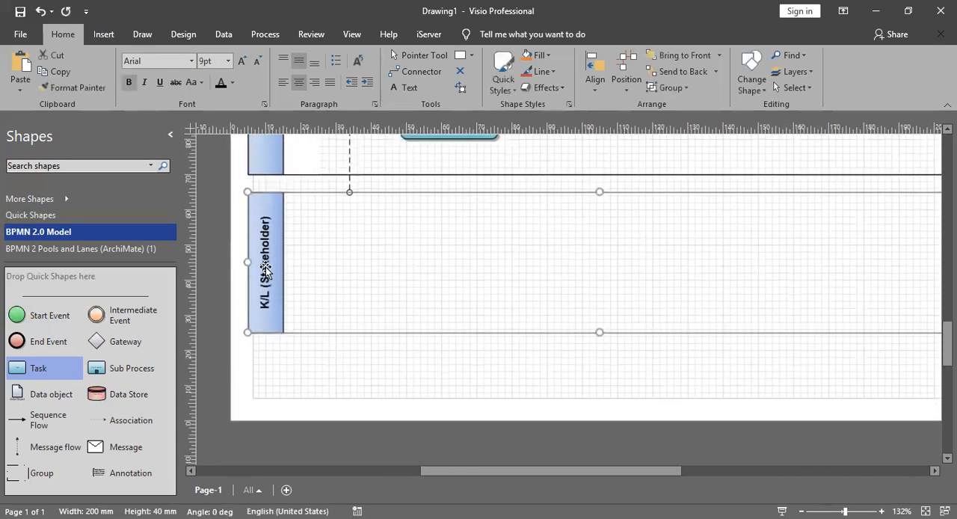
left_click_drag(271, 250, 269, 310)
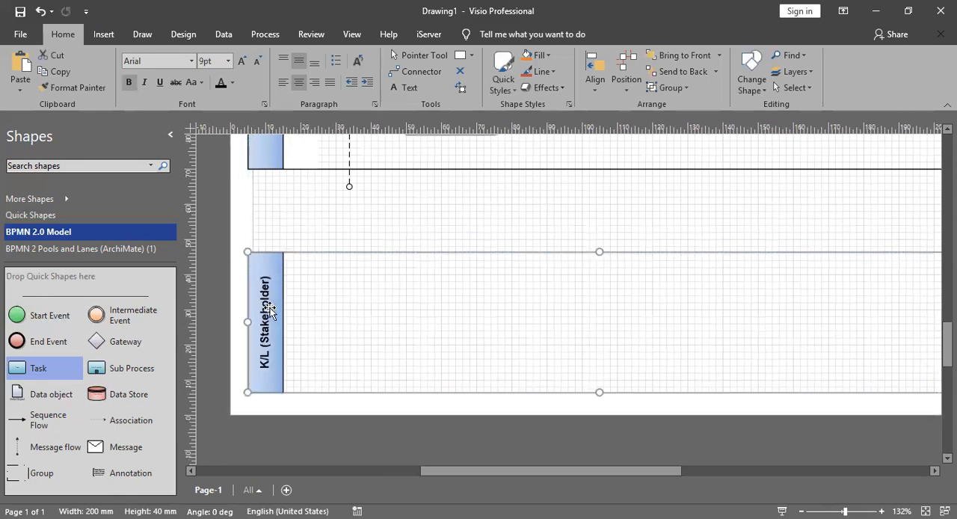
left_click(350, 187)
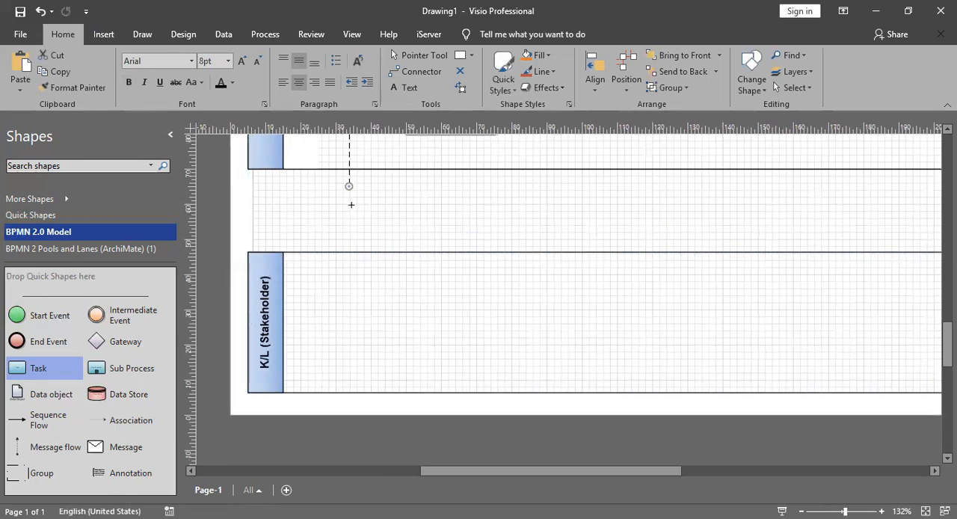
Step: Extend the Pelaksana lane downward into the free space above the K/L (Stakeholder) pool
scroll(449, 277, "up", 3)
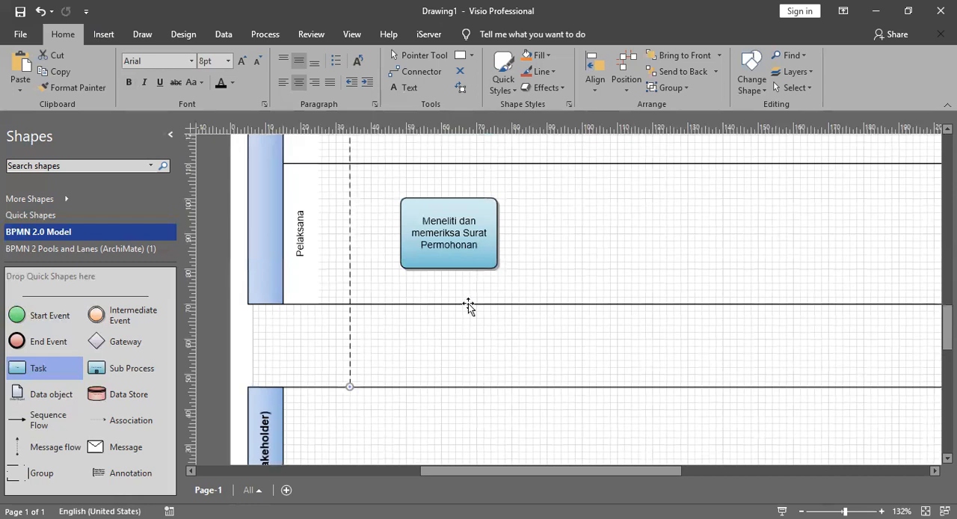
left_click(468, 305)
left_click_drag(617, 303, 618, 367)
Step: Move the Pelaksana task lower, toward the vertical middle of its enlarged lane
left_click(550, 242)
left_click_drag(440, 250, 440, 280)
left_click_drag(441, 264, 441, 264)
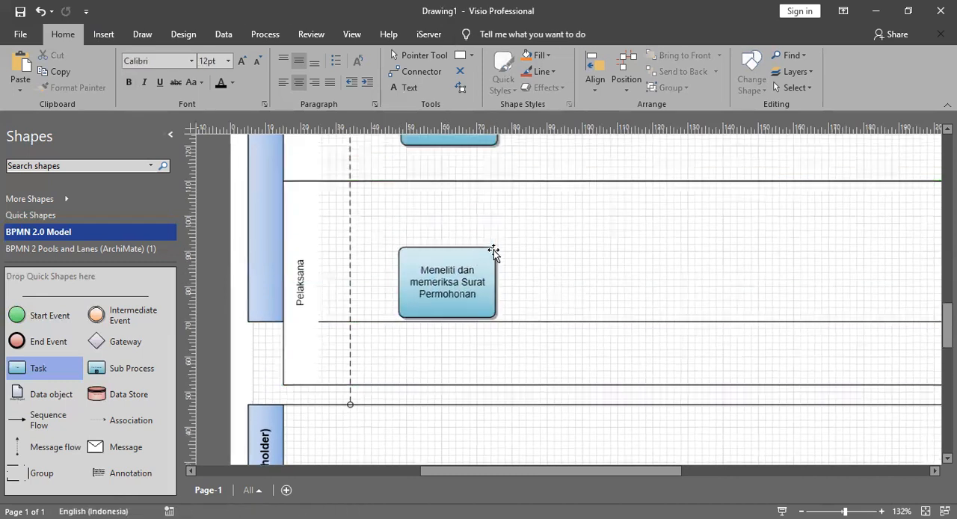
scroll(493, 250, "up", 5)
scroll(494, 252, "down", 2)
left_click_drag(455, 346, 463, 345)
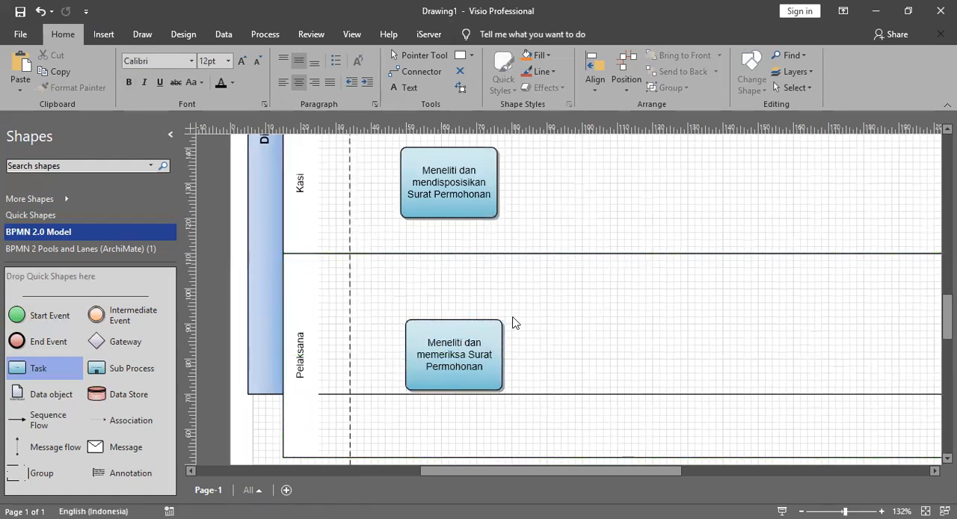
Step: Place a Gateway in the Pelaksana lane just to the right of the task, level with the task's middle
scroll(514, 323, "down", 2)
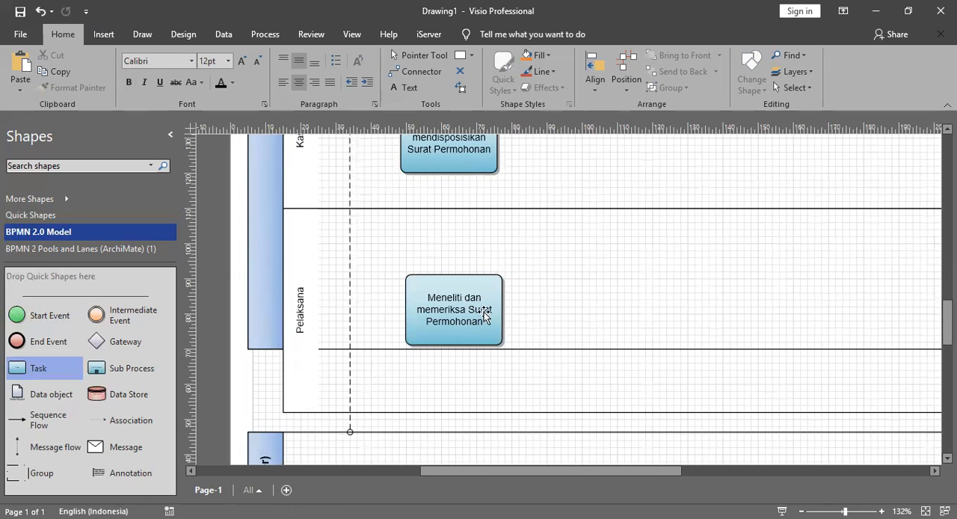
left_click_drag(99, 345, 560, 317)
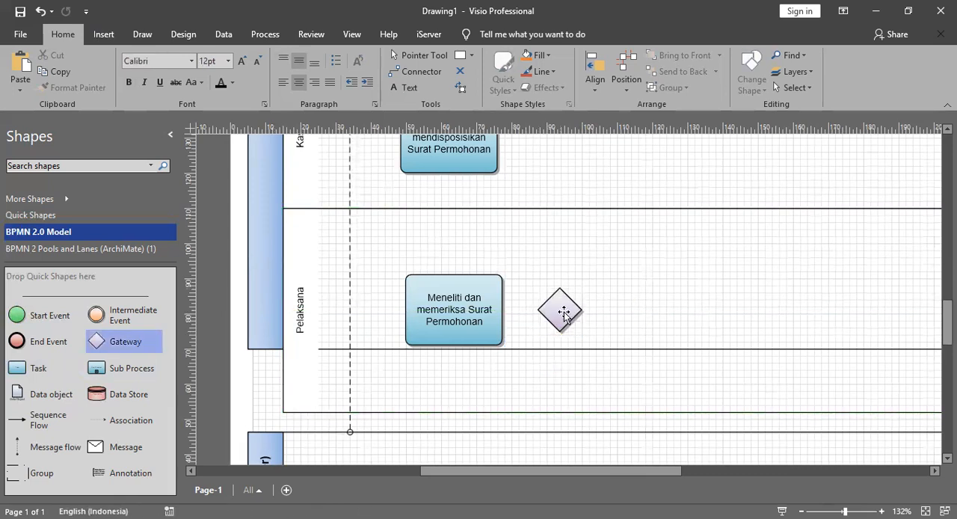
left_click_drag(570, 471, 580, 474)
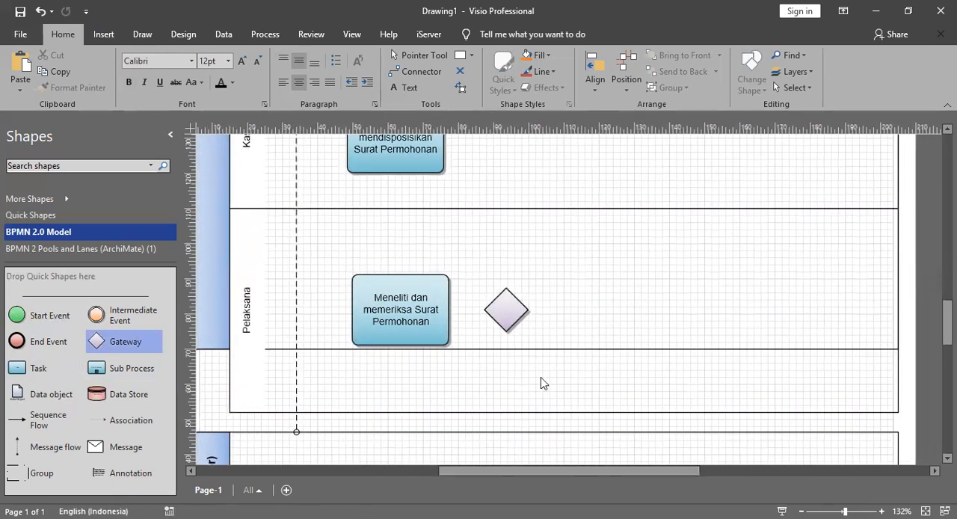
left_click_drag(504, 307, 497, 309)
left_click(570, 305)
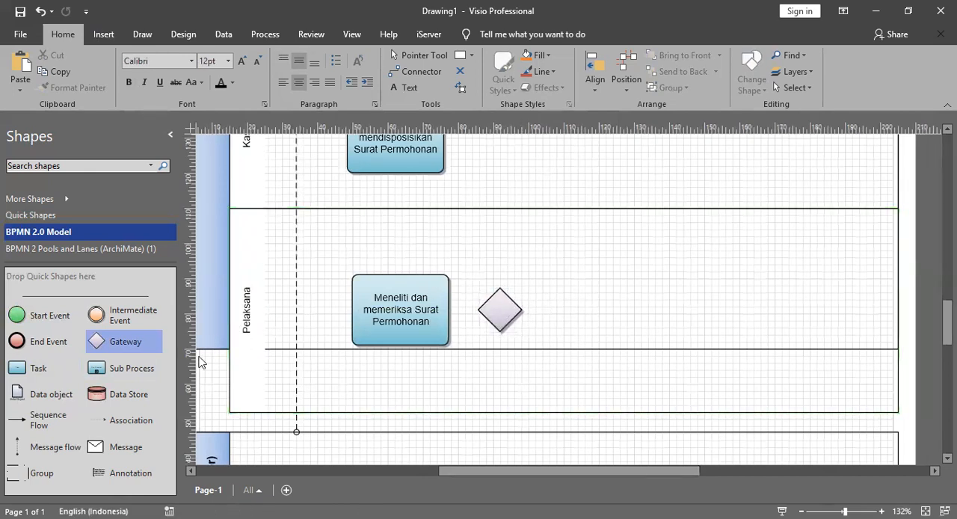
Step: Shift the Pelaksana task slightly left so it lines up with the Kasi task above
scroll(453, 265, "up", 2)
scroll(457, 267, "down", 1)
left_click(380, 347)
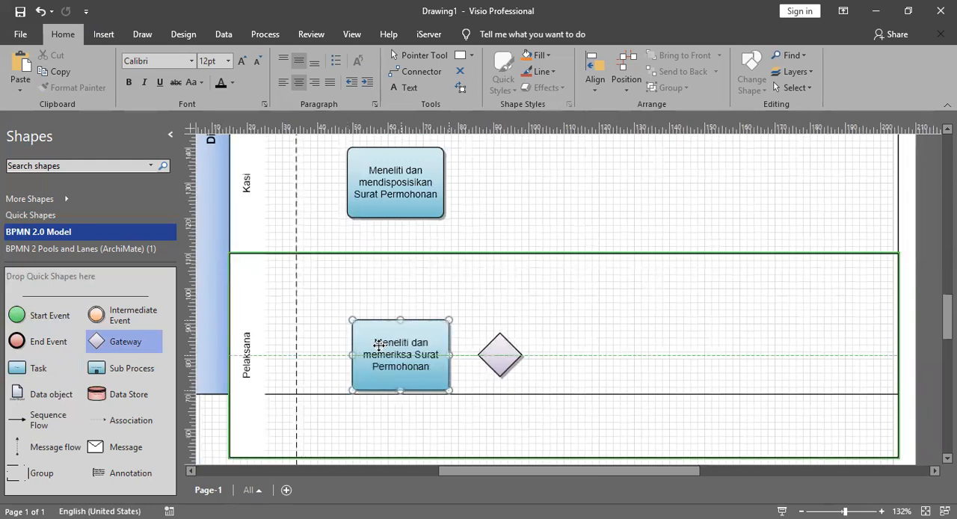
Step: Connect the bottom of the Direktur task to the top of the Kasubdit task with a Sequence Flow
scroll(408, 299, "up", 10)
scroll(408, 299, "down", 2)
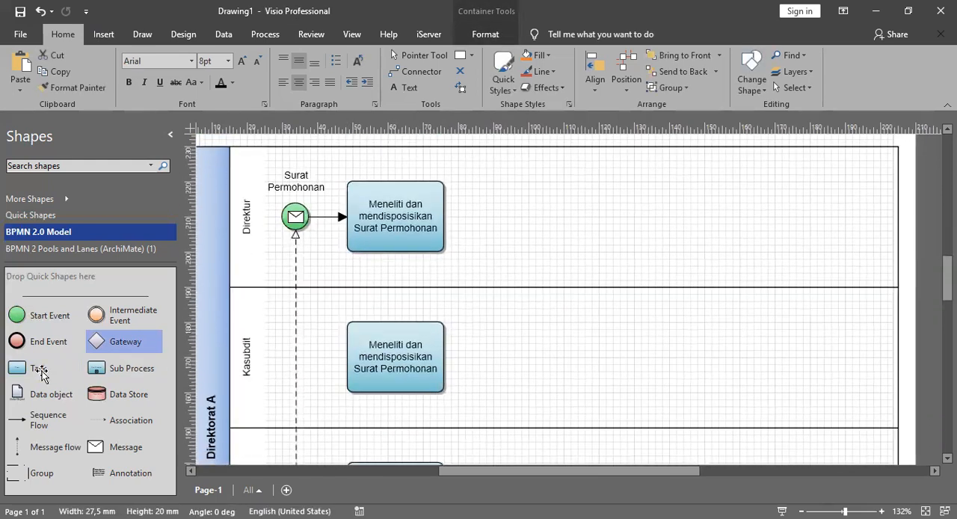
left_click_drag(46, 420, 422, 254)
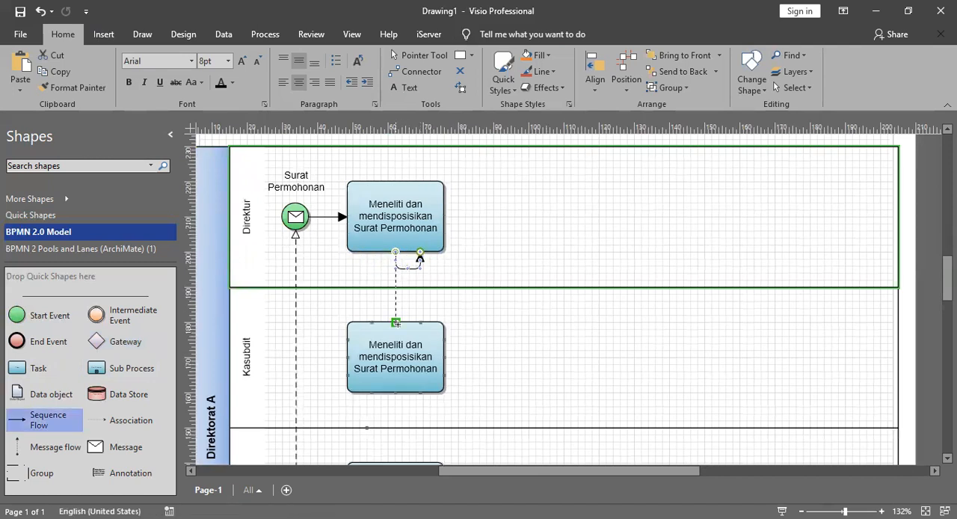
left_click_drag(397, 324, 397, 323)
Step: Duplicate the vertical Sequence Flow and place the copy between the Kasubdit and Kasi tasks
scroll(459, 284, "down", 3)
scroll(458, 272, "up", 2)
key("ctrl+d")
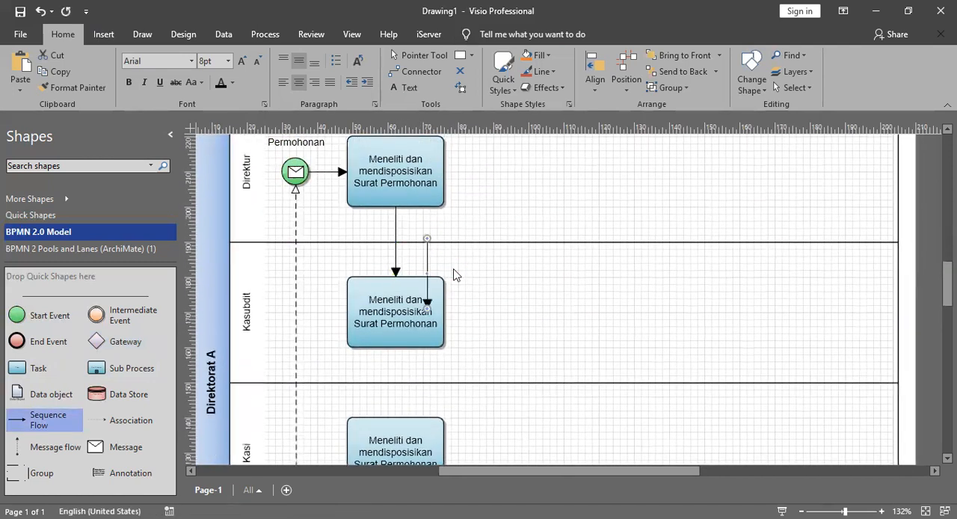
scroll(456, 275, "down", 1)
left_click_drag(428, 219, 412, 325)
Step: Duplicate the Sequence Flow again and use the copy to connect the Kasi task down to the Pelaksana task
scroll(426, 292, "down", 3)
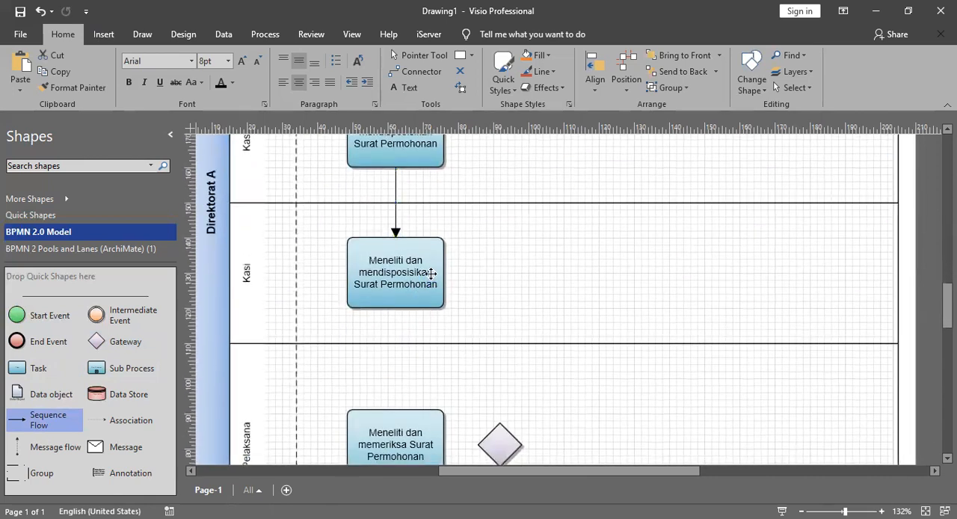
key("ctrl+d")
scroll(428, 254, "down", 1)
left_click_drag(426, 179, 397, 326)
left_click_drag(394, 364, 395, 364)
left_click(548, 332)
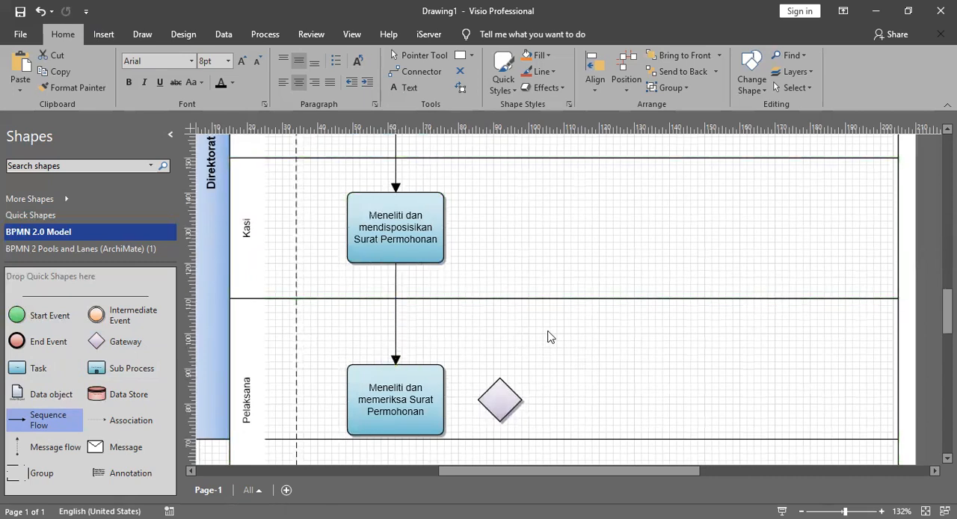
Step: Connect the Pelaksana task to the gateway beside it with a Sequence Flow
scroll(512, 279, "down", 2)
left_click_drag(39, 420, 464, 308)
double_click(508, 309)
left_click(567, 267)
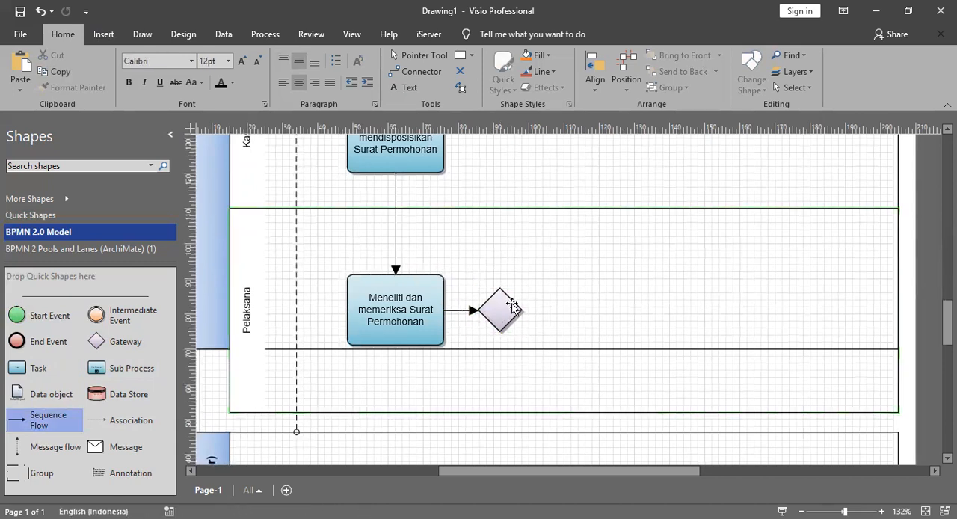
left_click(506, 308)
left_click(555, 278)
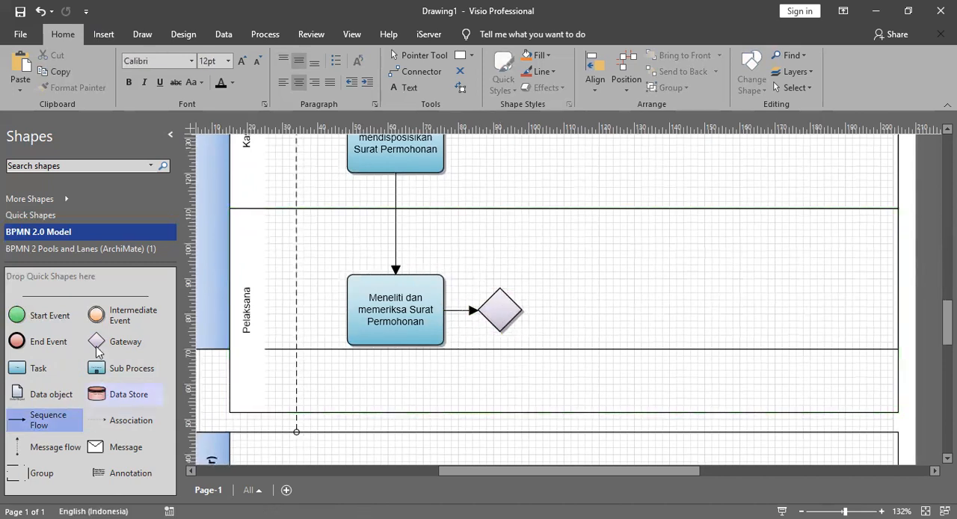
Step: Place a second Gateway above and right of the first, trying the exclusive marker before setting its type to Parallel
left_click_drag(95, 341, 549, 270)
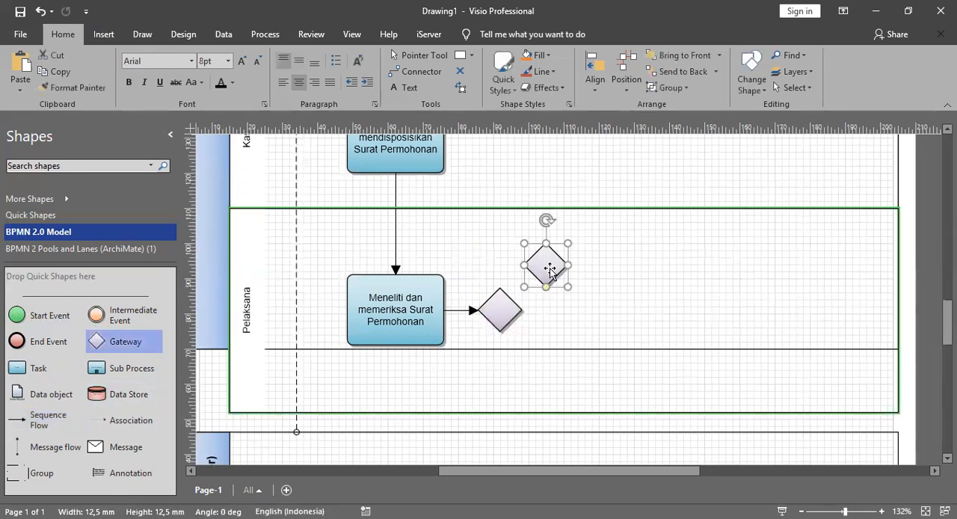
right_click(550, 269)
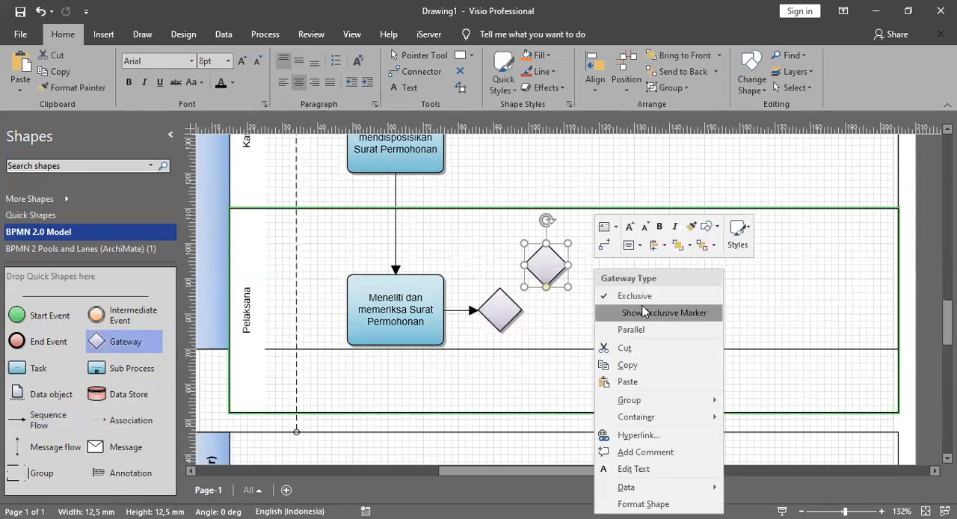
left_click(641, 311)
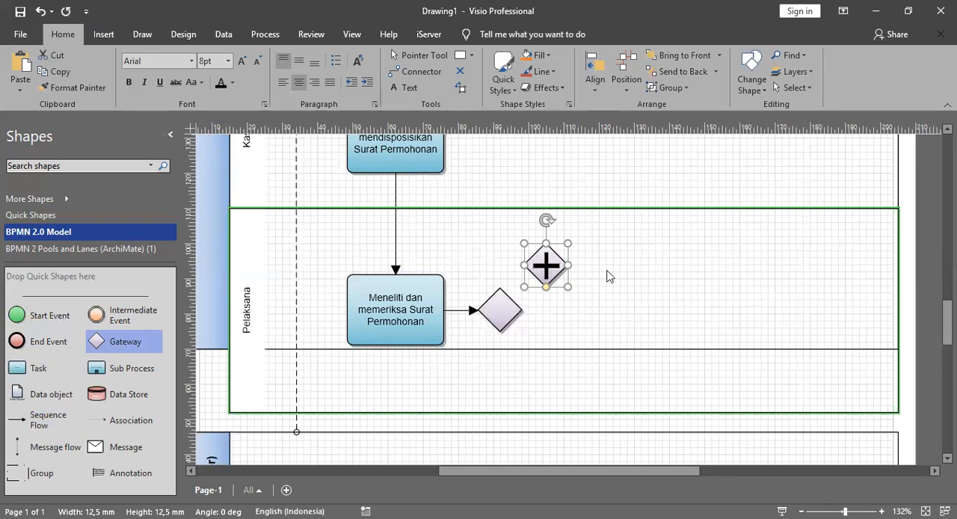
left_click(607, 270)
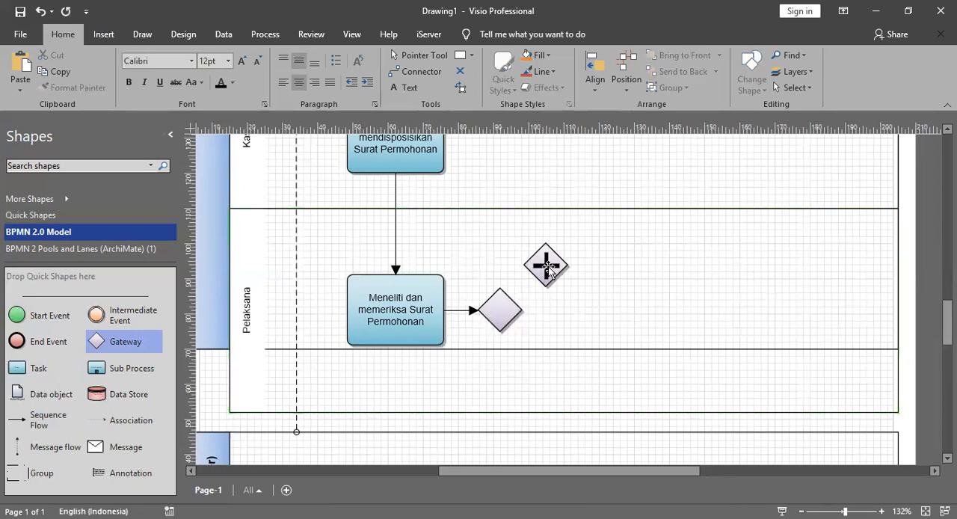
Step: Copy the parallel gateway to its lower right and make the copy an Exclusive gateway with its exclusive marker shown
left_click(550, 269)
left_click_drag(549, 269, 604, 299)
right_click(605, 301)
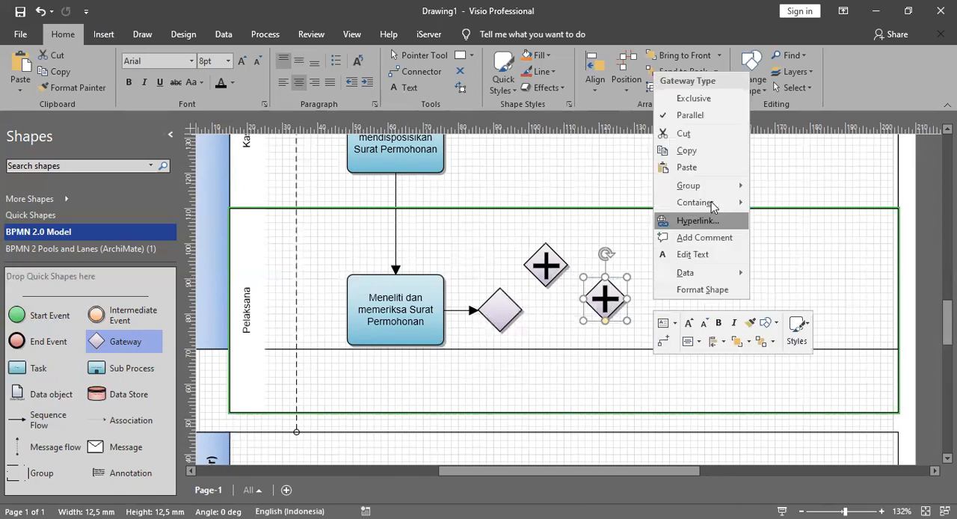
left_click(693, 97)
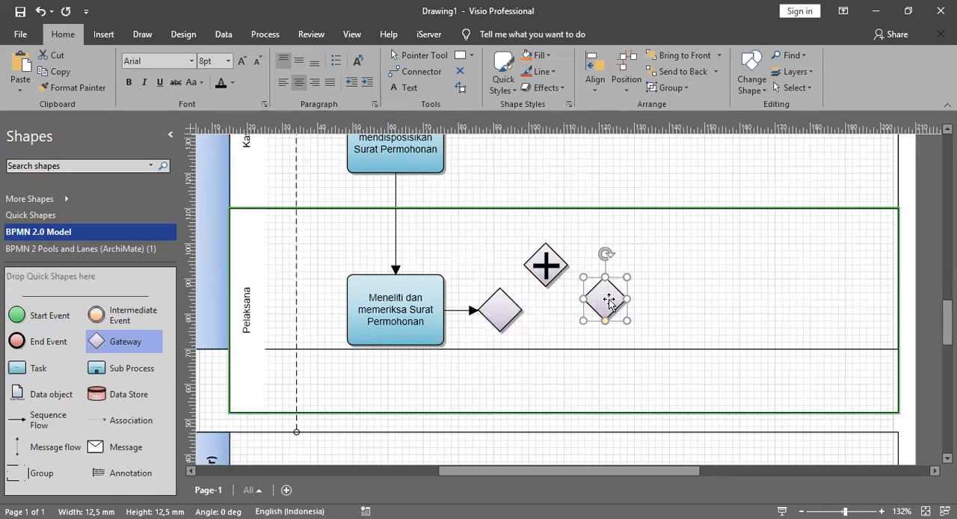
right_click(609, 301)
left_click(722, 98)
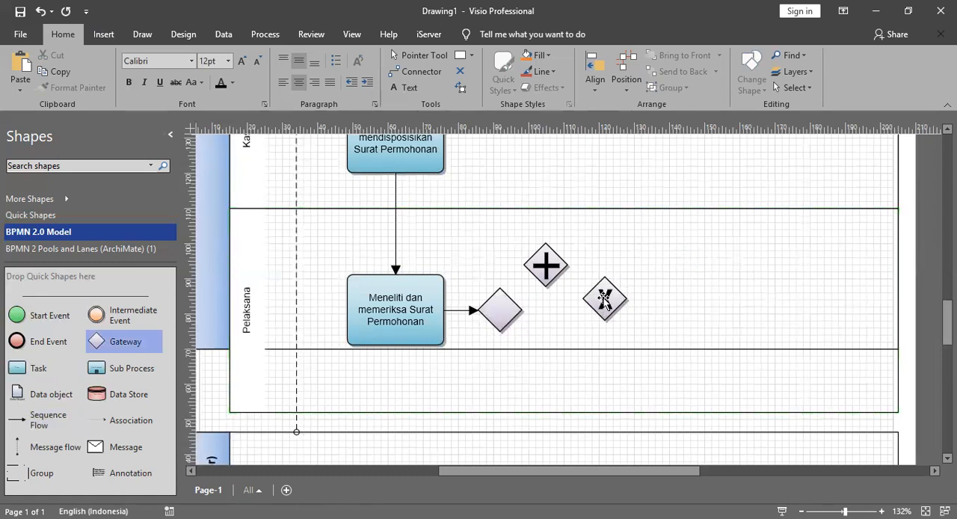
Step: Move the gateway with the exclusive marker well to the right within the Pelaksana lane
left_click_drag(604, 299, 596, 301)
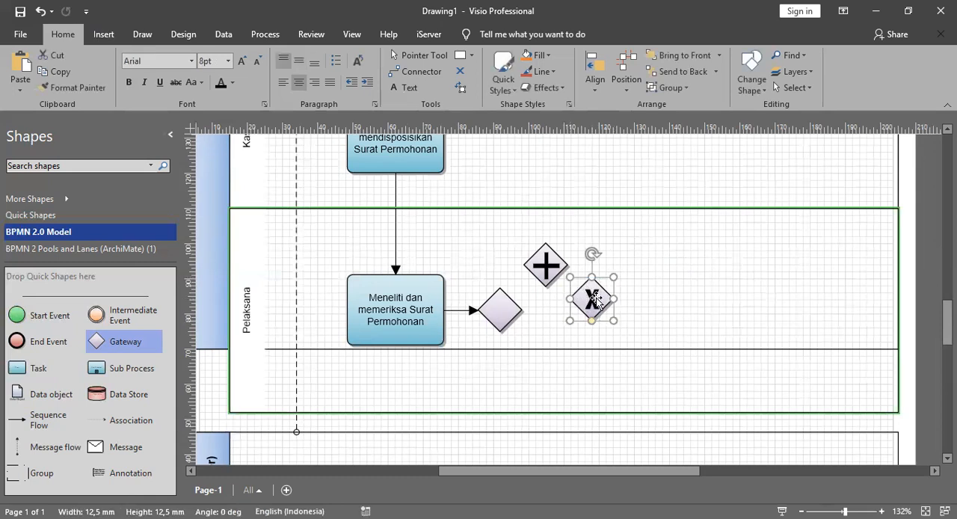
left_click(691, 293)
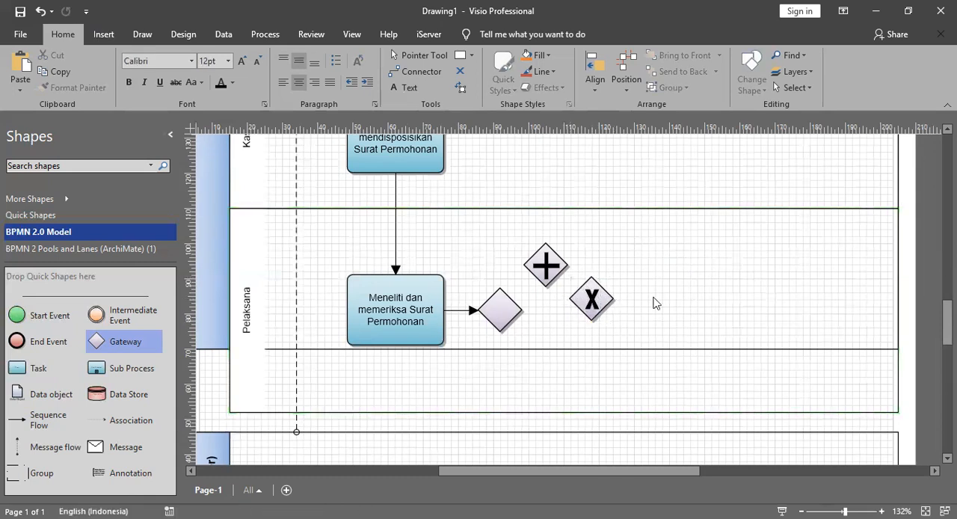
left_click_drag(594, 299, 740, 285)
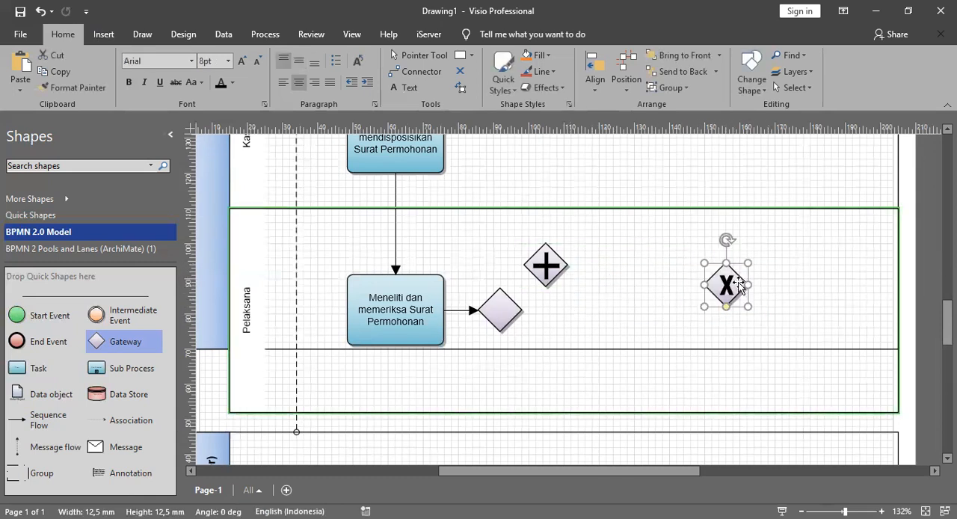
Step: Delete the spare parallel gateway and the spare exclusive gateway from the Pelaksana lane
left_click(798, 247)
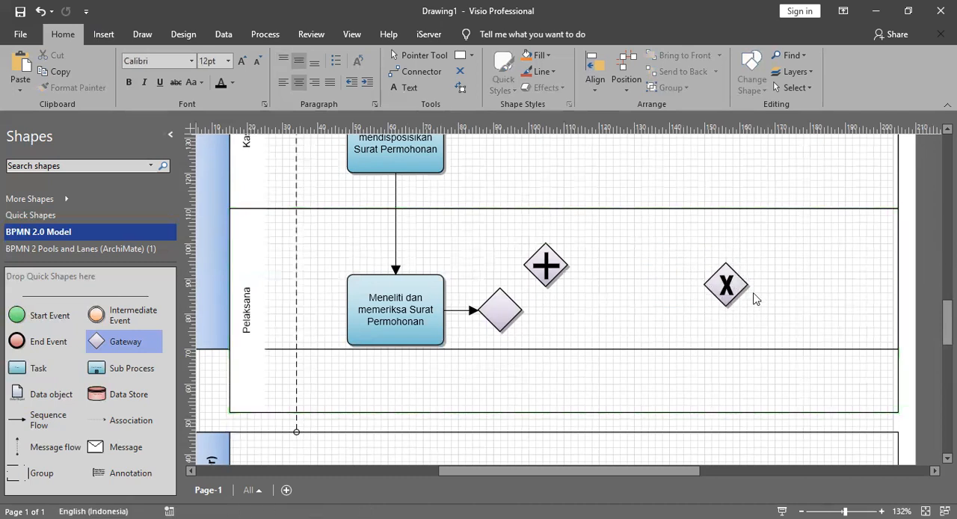
left_click(554, 261)
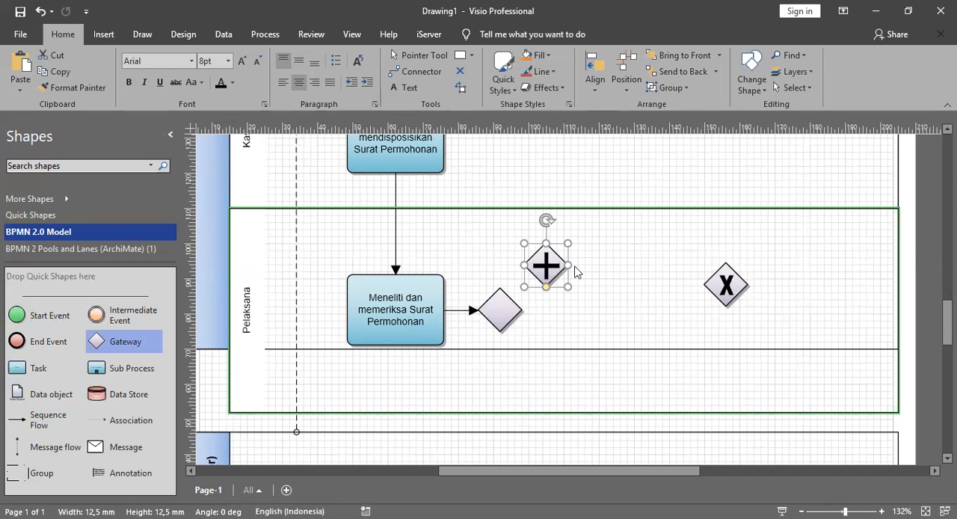
left_click(726, 283)
left_click(625, 282)
key("Delete")
left_click(723, 284)
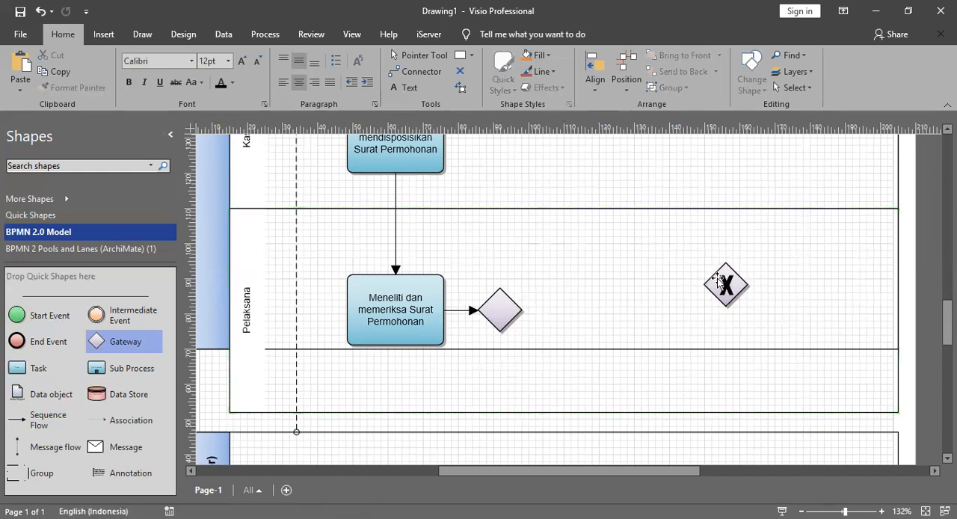
key("Delete")
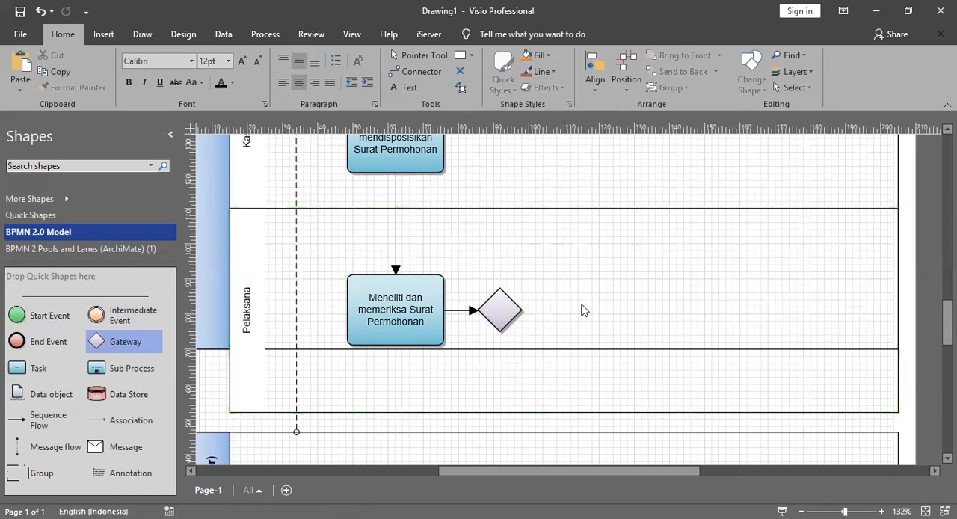
Step: Show the exclusive marker on the gateway connected to the "Meneliti dan memeriksa Surat Permohonan" task and label the gateway "Lengkap?"
left_click(502, 305)
right_click(516, 310)
left_click(613, 101)
double_click(496, 313)
type("lengkap?")
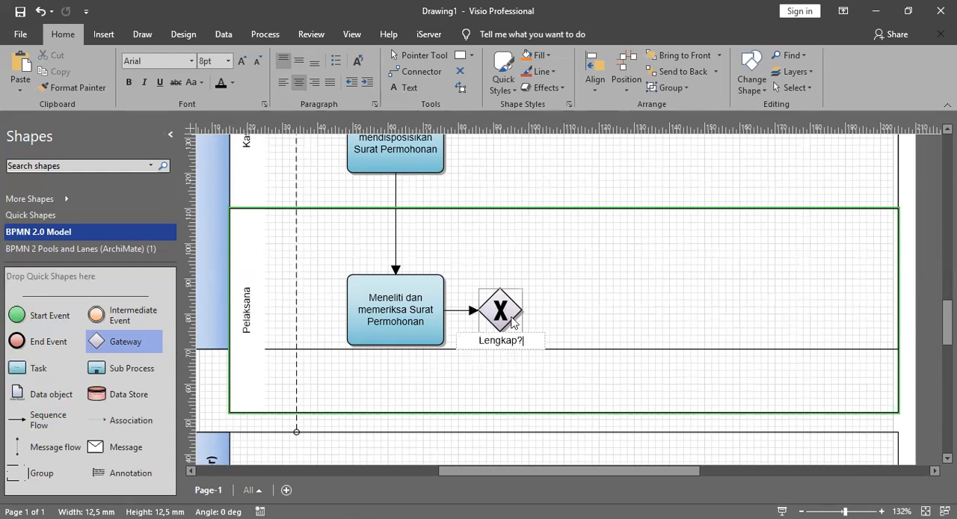
left_click(627, 321)
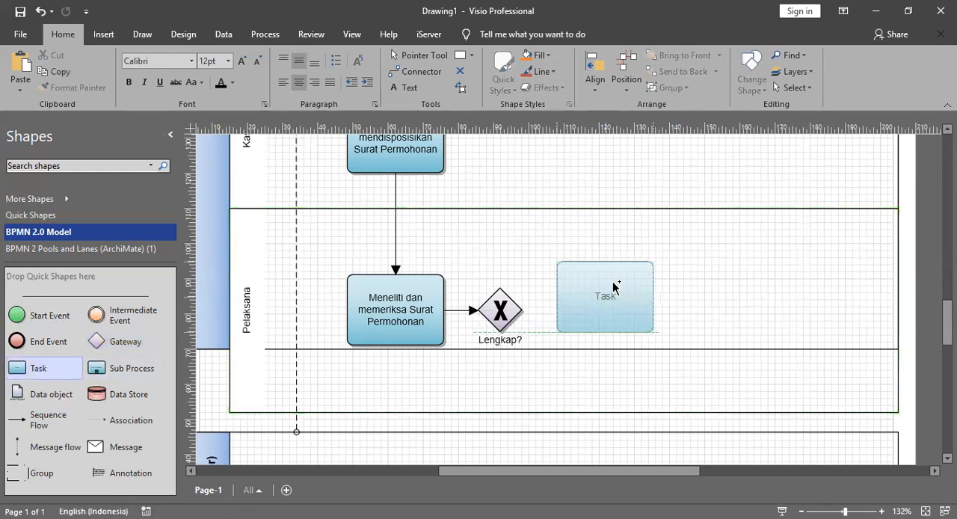
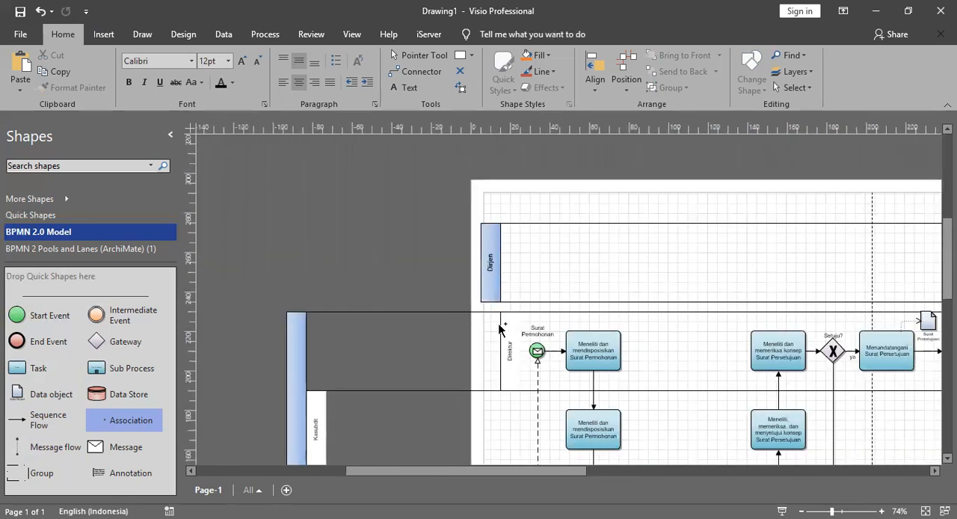
Step: Try to pull the left edge of the Direktorat A pool and its lanes in line with the Dirjen pool
left_click(300, 272)
left_click(311, 341)
left_click_drag(382, 343, 489, 332)
left_click_drag(307, 338, 500, 336)
left_click(298, 338)
left_click_drag(289, 399, 479, 392)
Step: Widen the Dirjen, Direktorat A and K/L (Stakeholder) pools to the same full width so they line up at both ends
scroll(446, 281, "down", 3)
scroll(473, 257, "down", 3)
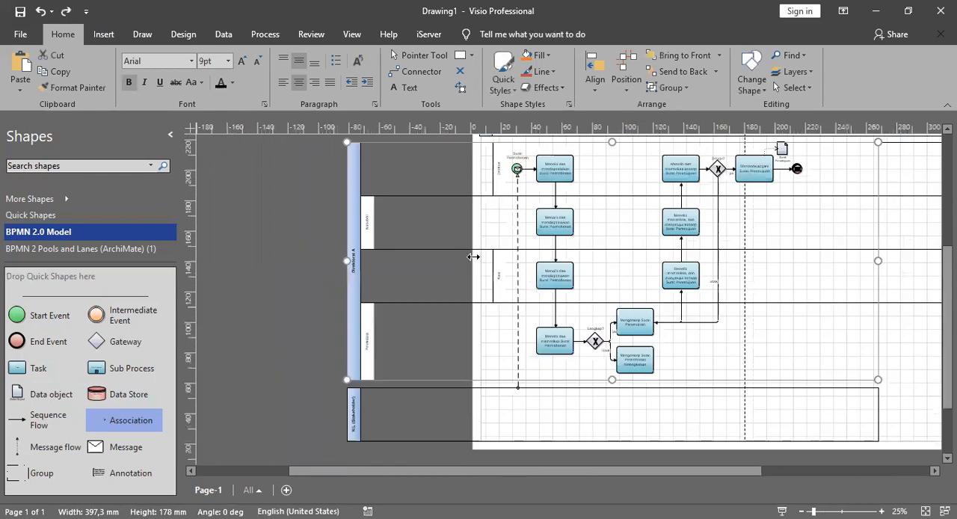
scroll(485, 255, "up", 2)
scroll(485, 255, "down", 2)
scroll(607, 246, "up", 1)
scroll(606, 252, "down", 1)
left_click_drag(680, 260, 746, 259)
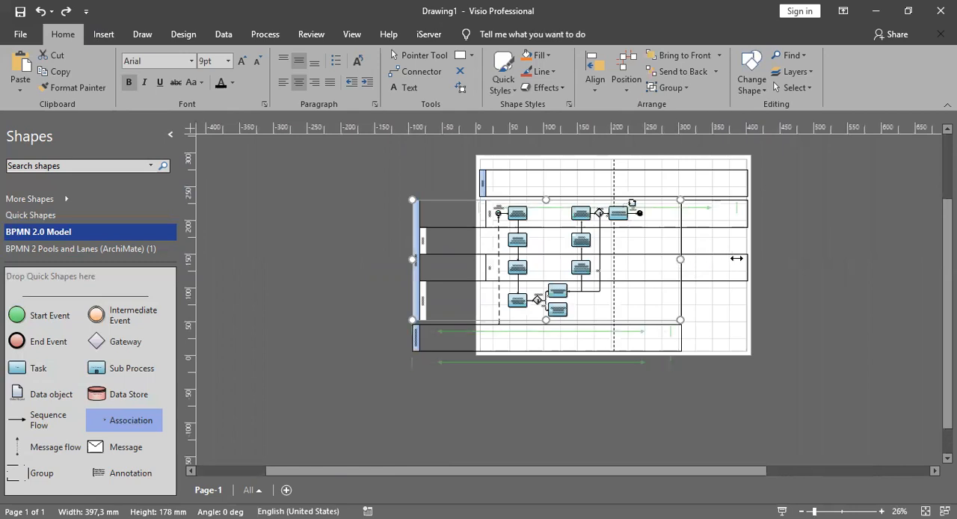
left_click(758, 251)
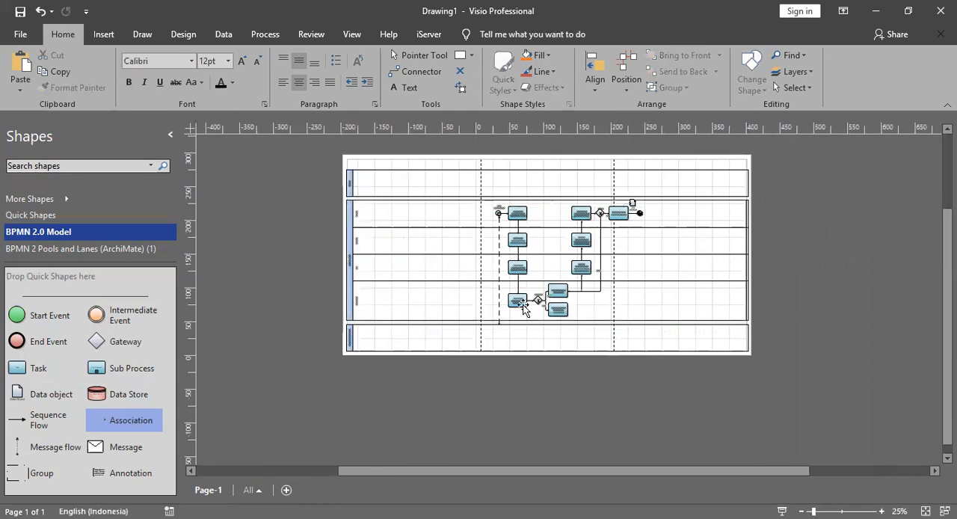
Step: Move all flow shapes and connectors together about 170 mm left, close to the lane headings
left_click_drag(482, 373, 722, 202)
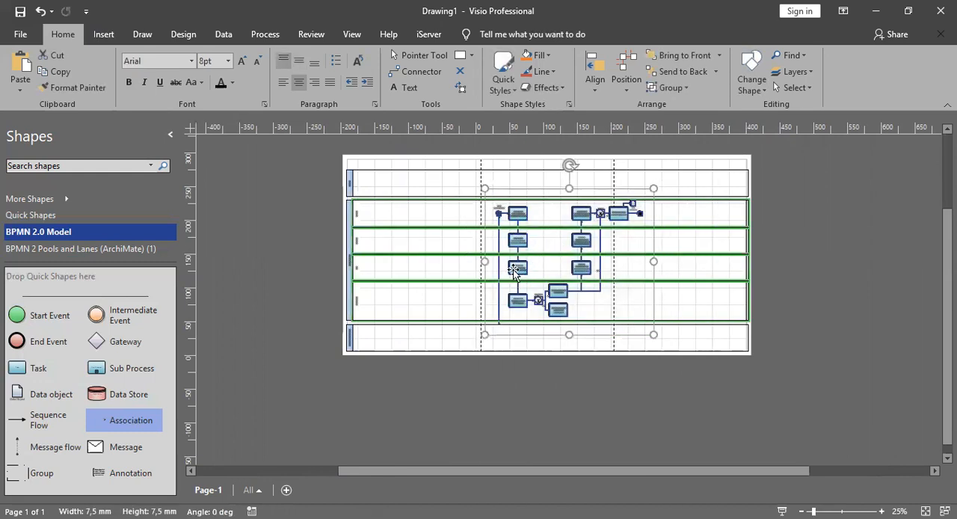
left_click_drag(512, 271, 401, 271)
left_click(493, 369)
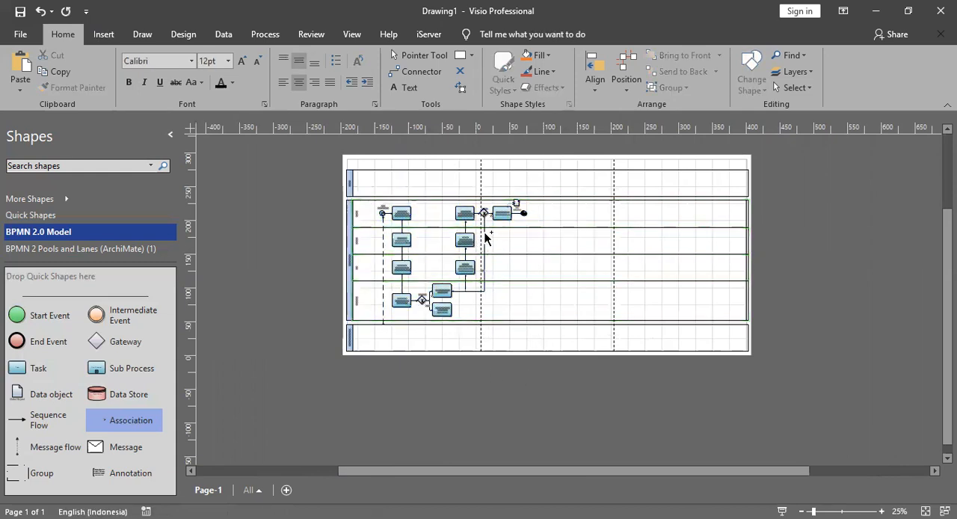
Step: Add a message flow from the end event after "Menandatangani Surat Persetujuan" up to the lower edge of the Dirjen pool
scroll(486, 230, "up", 5)
scroll(487, 215, "down", 1)
scroll(487, 216, "down", 1)
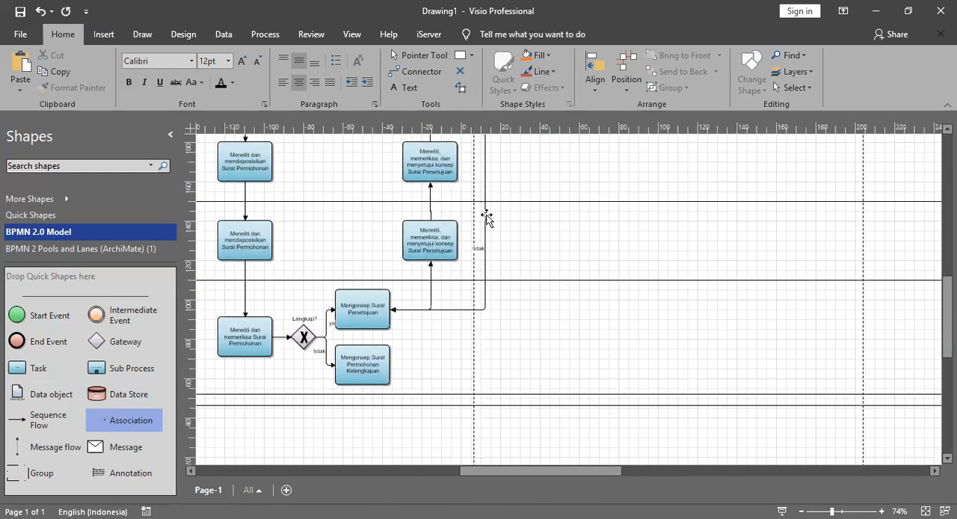
scroll(493, 239, "up", 1)
left_click_drag(543, 474, 524, 471)
left_click(523, 219)
scroll(527, 236, "up", 3, "ctrl")
scroll(527, 236, "up", 6, "ctrl")
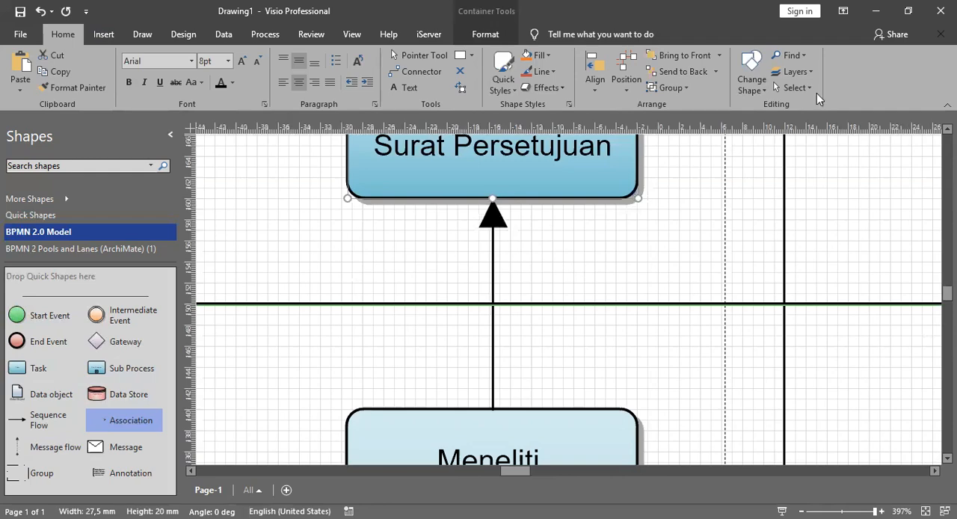
scroll(643, 264, "down", 8, "ctrl")
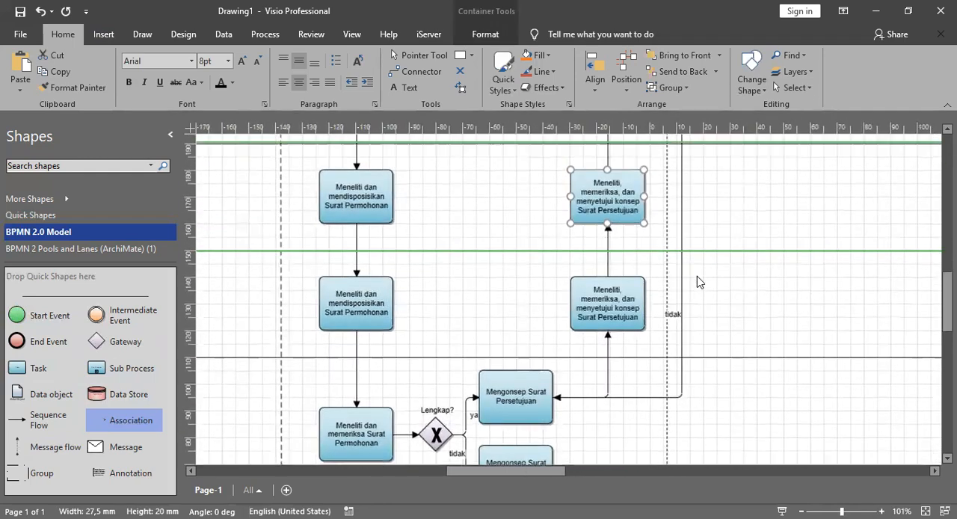
scroll(699, 281, "up", 3)
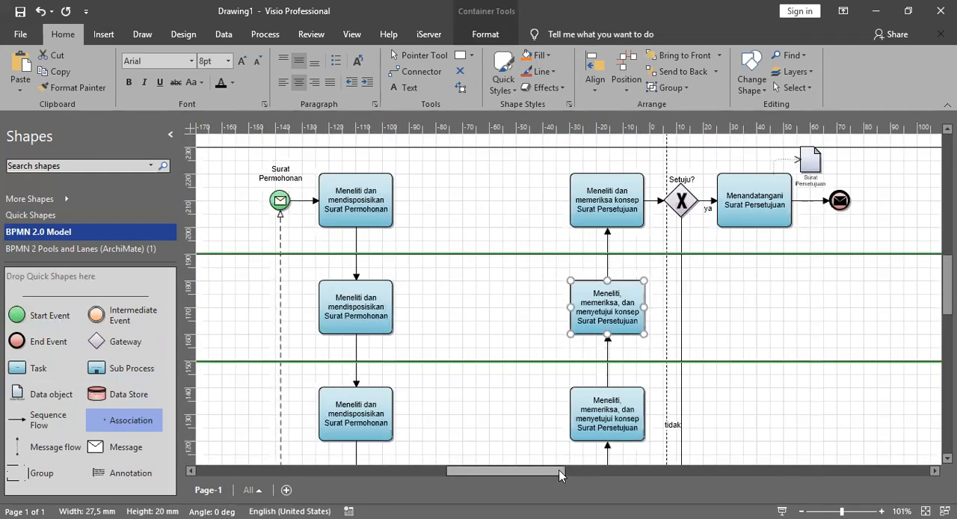
left_click_drag(561, 475, 619, 476)
scroll(553, 293, "up", 3)
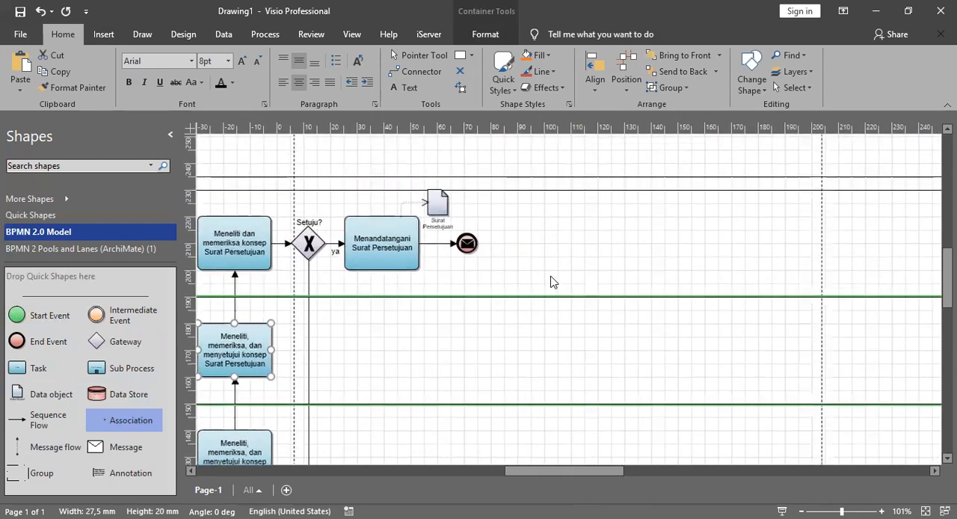
left_click_drag(45, 447, 466, 224)
left_click(477, 279)
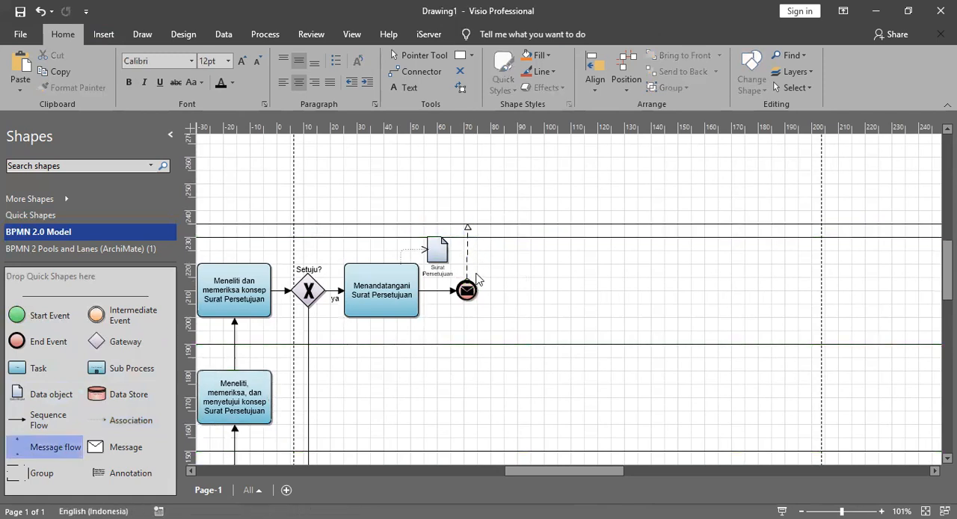
Step: Move the Dirjen pool slightly up and extend the end event's message flow to its lower edge
scroll(467, 231, "up", 3)
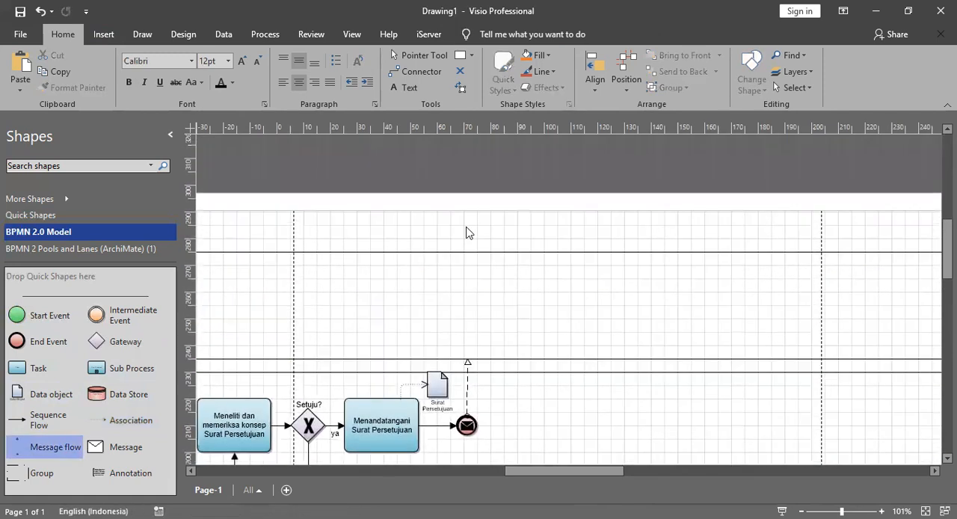
left_click_drag(467, 237, 466, 226)
left_click(467, 361)
left_click_drag(465, 344, 464, 347)
left_click(476, 354)
Step: Label the message flow to the Dirjen pool "tembusan" and shift the label up into the gap between the pools
double_click(465, 362)
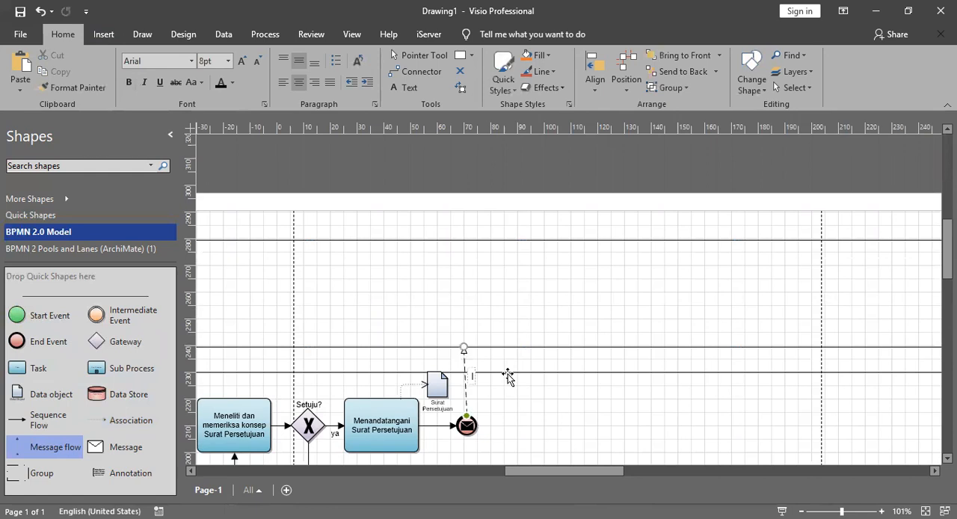
type("tembusan")
left_click(568, 376)
left_click(472, 376)
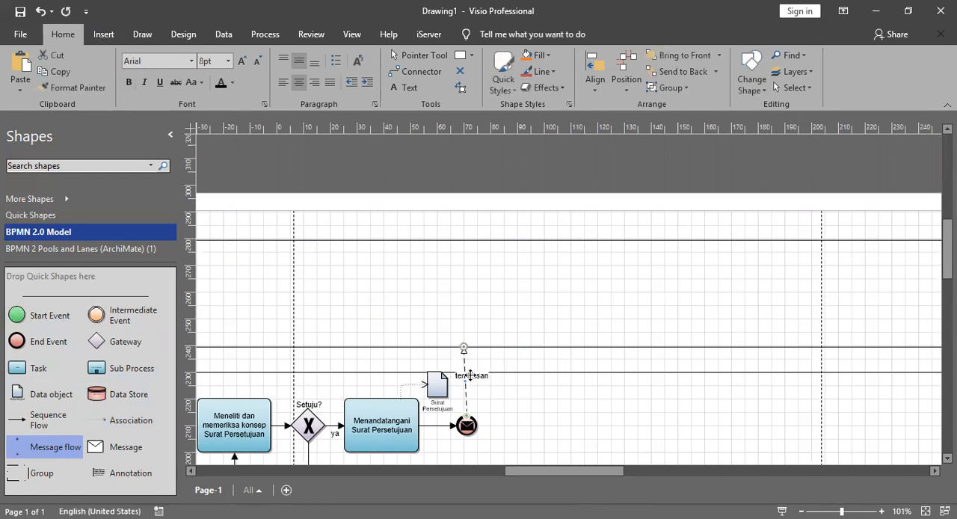
left_click_drag(469, 361, 469, 359)
Step: Move the K/L (Stakeholder) pool slightly down and extend the start event's message flow to its upper edge
scroll(507, 365, "down", 12)
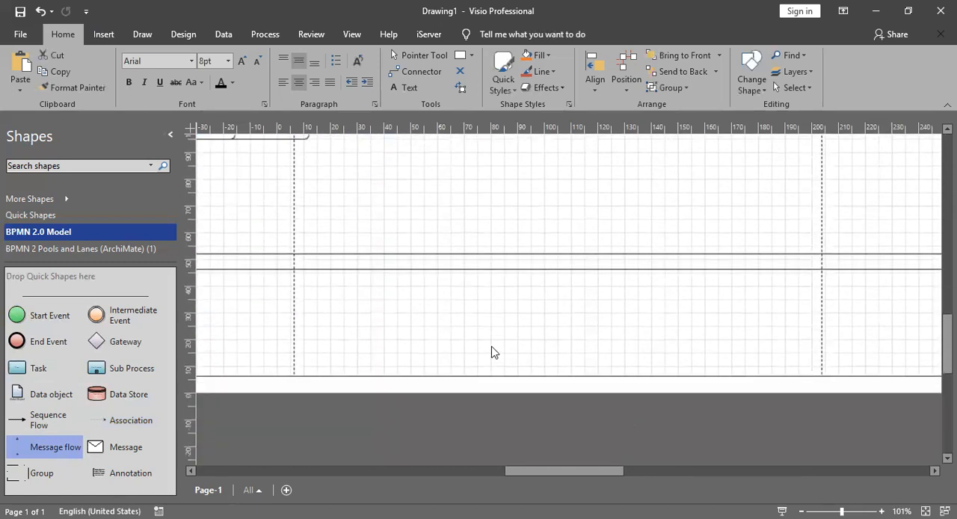
scroll(484, 333, "up", 3)
left_click_drag(480, 322, 480, 330)
left_click(483, 321)
left_click_drag(534, 470, 457, 470)
left_click(417, 322)
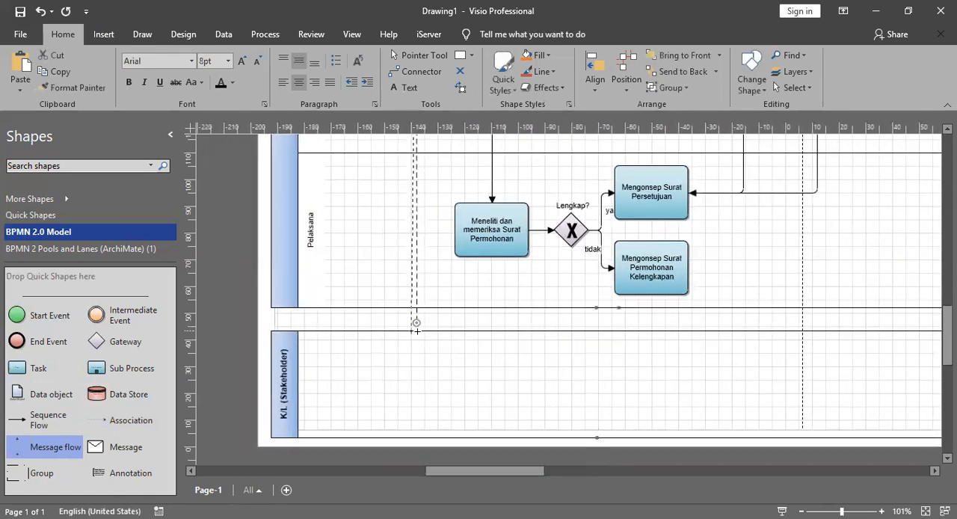
Step: Add a second message flow starting at the end event with its arrowhead pointing down through the lanes
left_click_drag(486, 472, 553, 453)
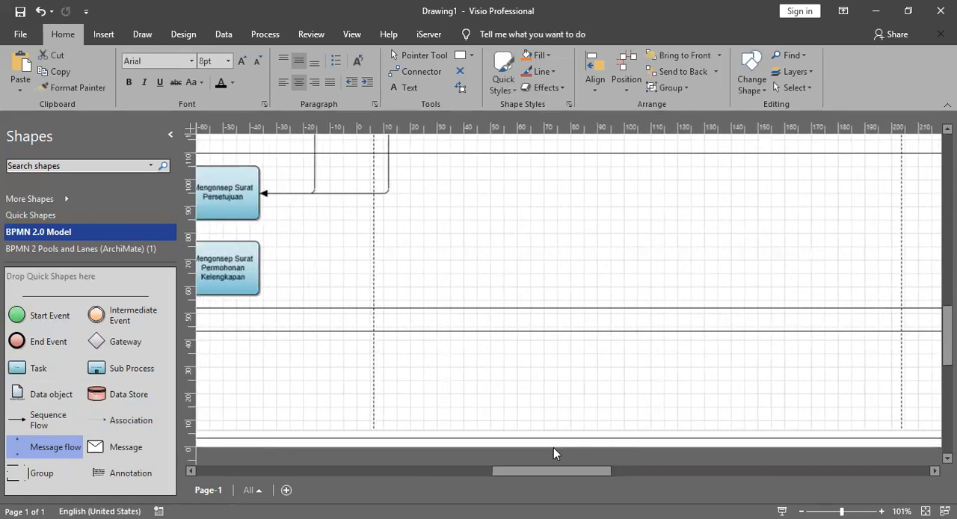
scroll(593, 320, "up", 5)
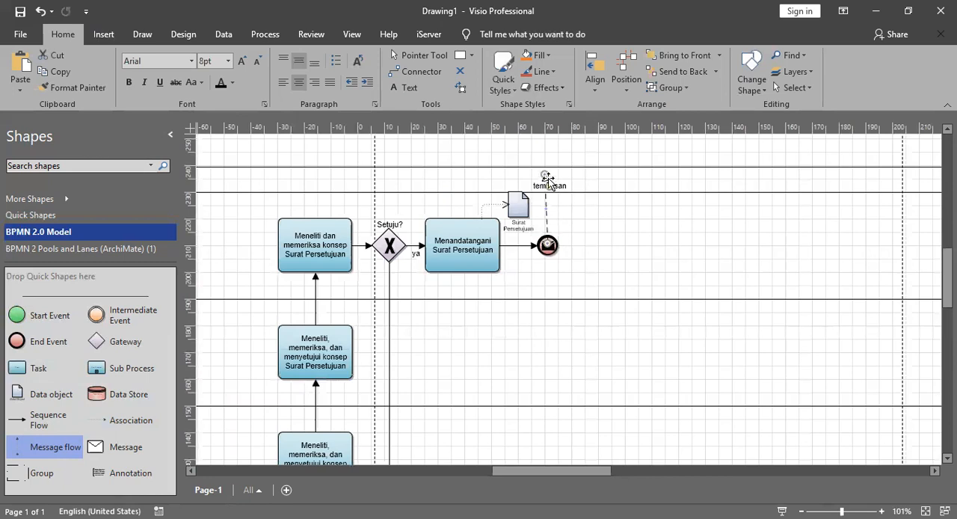
left_click_drag(47, 448, 520, 234)
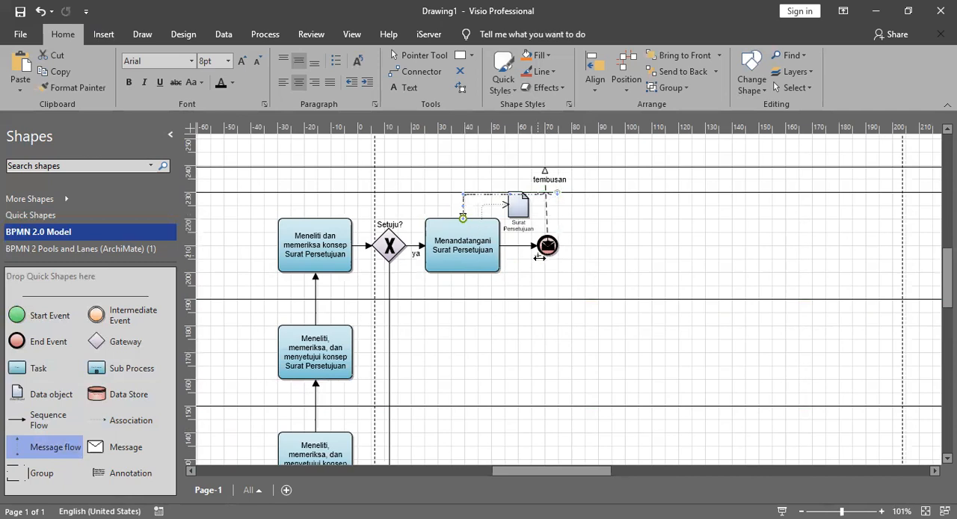
key("ctrl+z")
left_click_drag(505, 286, 531, 427)
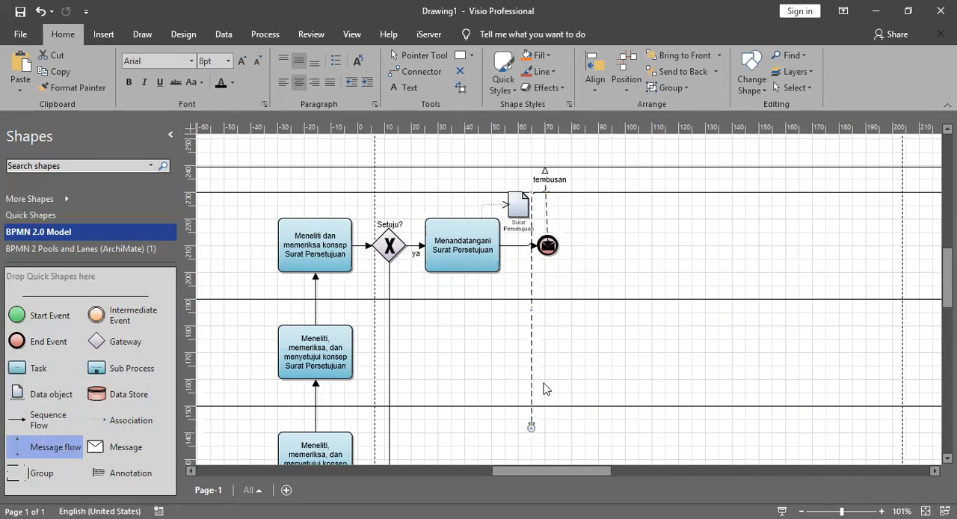
left_click(613, 303)
left_click_drag(577, 471, 692, 439)
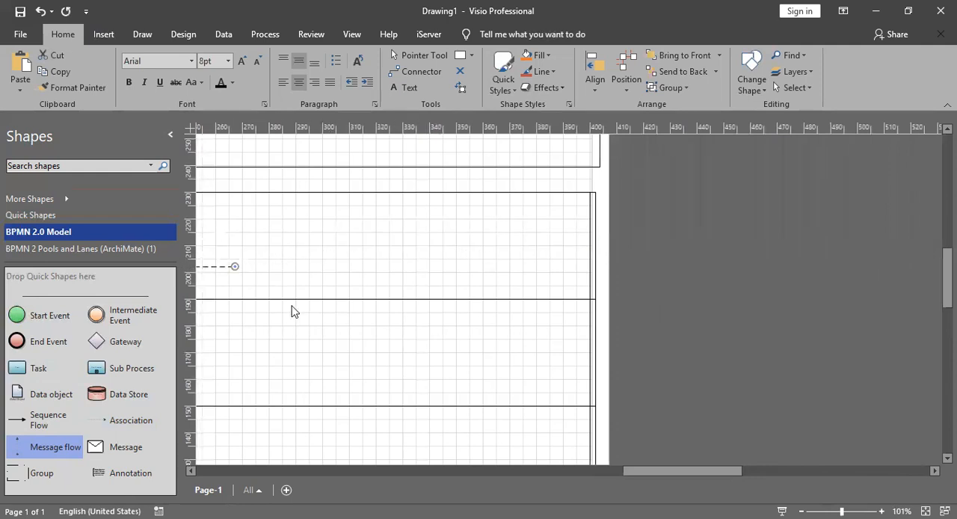
left_click_drag(659, 469, 616, 470)
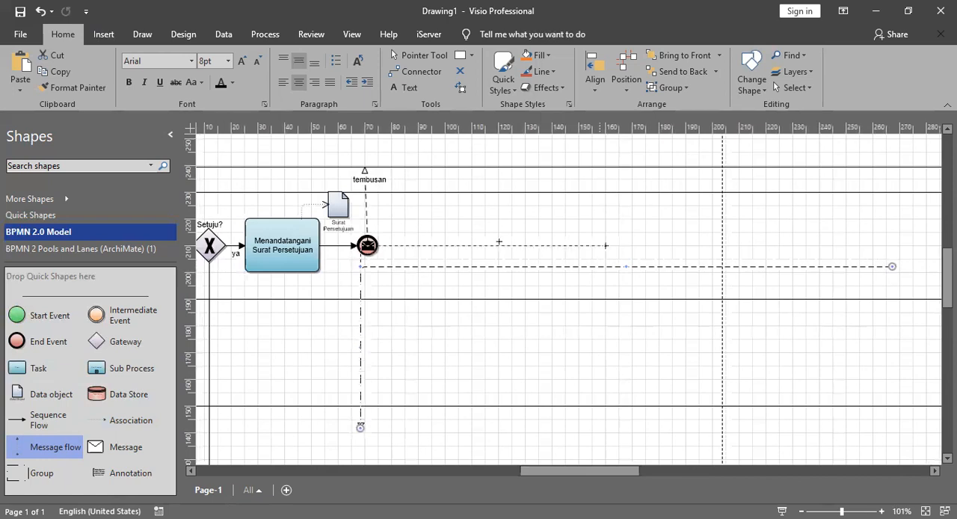
Step: Extend the second message flow straight down to the upper edge of the K/L (Stakeholder) pool
scroll(360, 334, "down", 3)
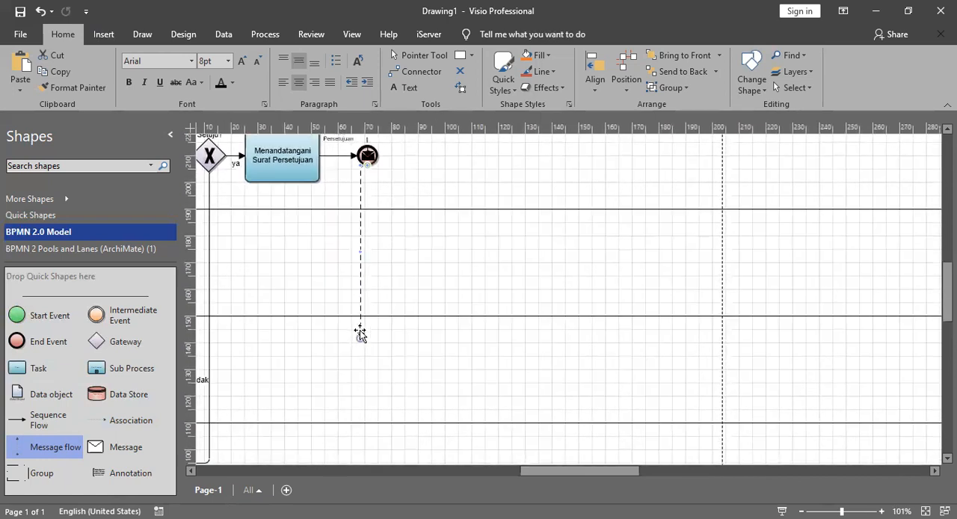
left_click_drag(367, 344, 368, 345)
scroll(368, 336, "down", 8)
scroll(373, 188, "up", 3)
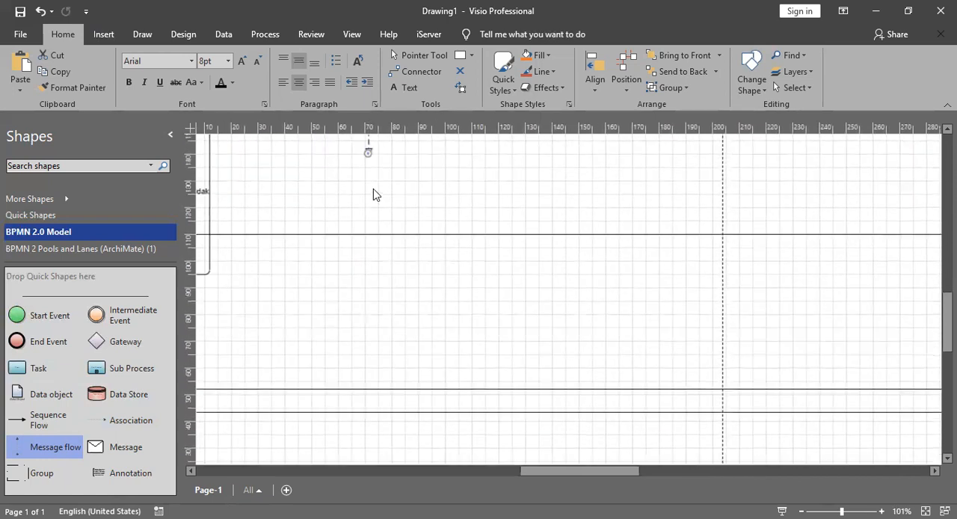
left_click_drag(367, 209, 363, 365)
scroll(363, 365, "down", 8)
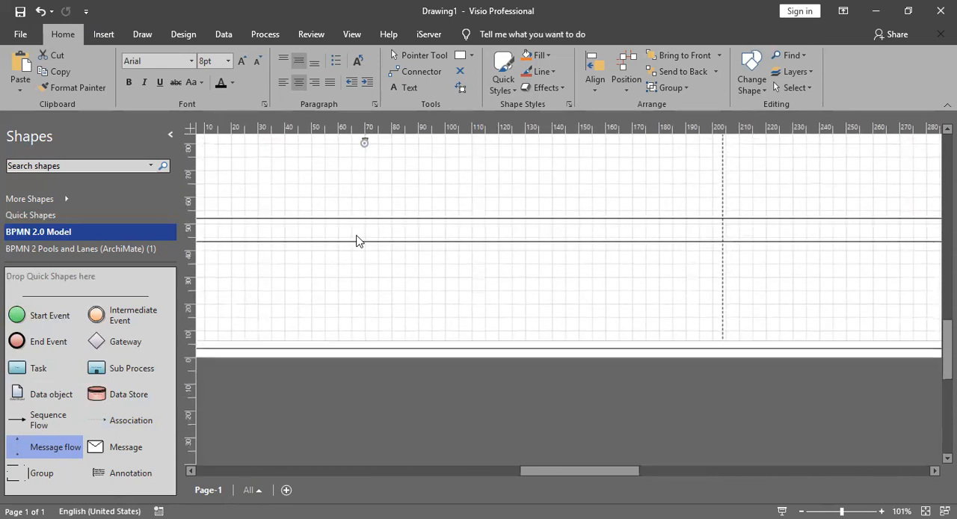
left_click_drag(364, 240, 364, 240)
left_click(437, 205)
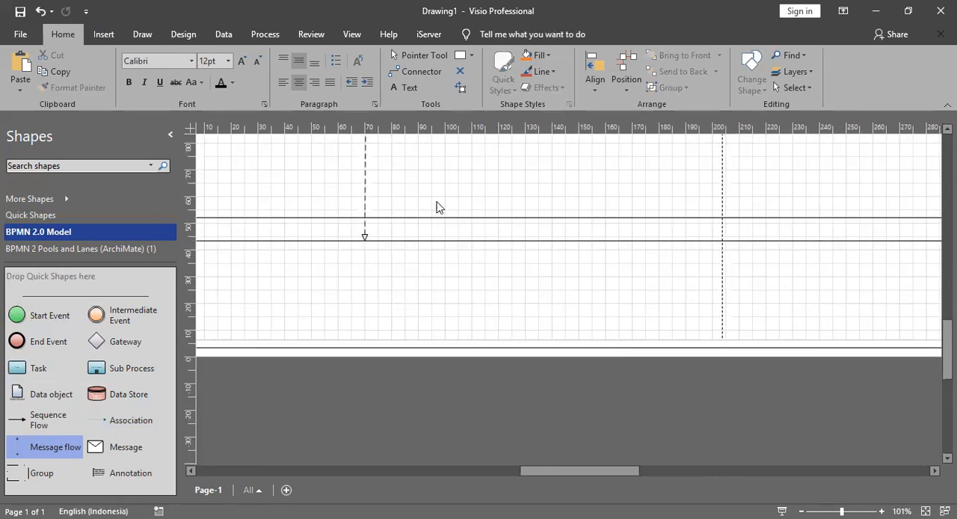
Step: Label the message flow from the end event to the K/L (Stakeholder) pool "Surat Persetujuan"
scroll(436, 205, "up", 9)
scroll(436, 205, "down", 5)
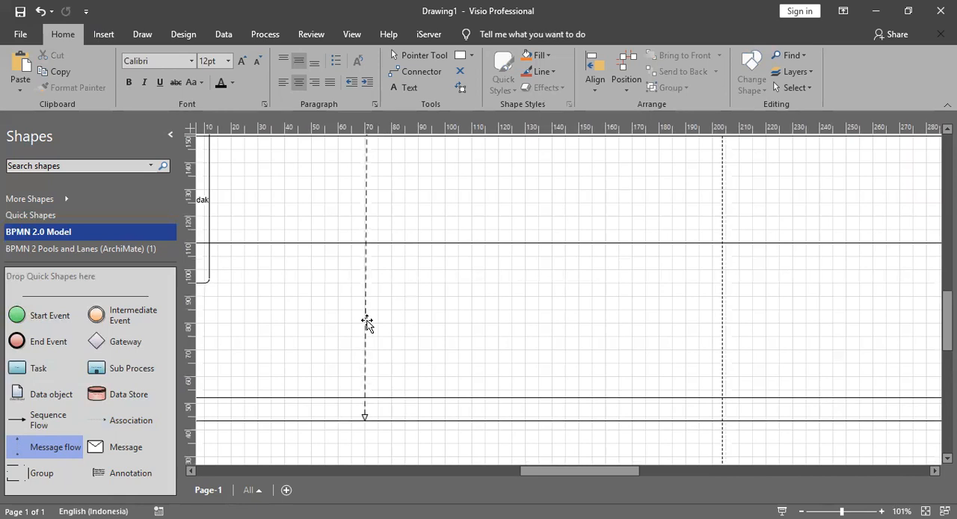
left_click(366, 322)
scroll(407, 317, "up", 6)
type("Surat Persetujuan")
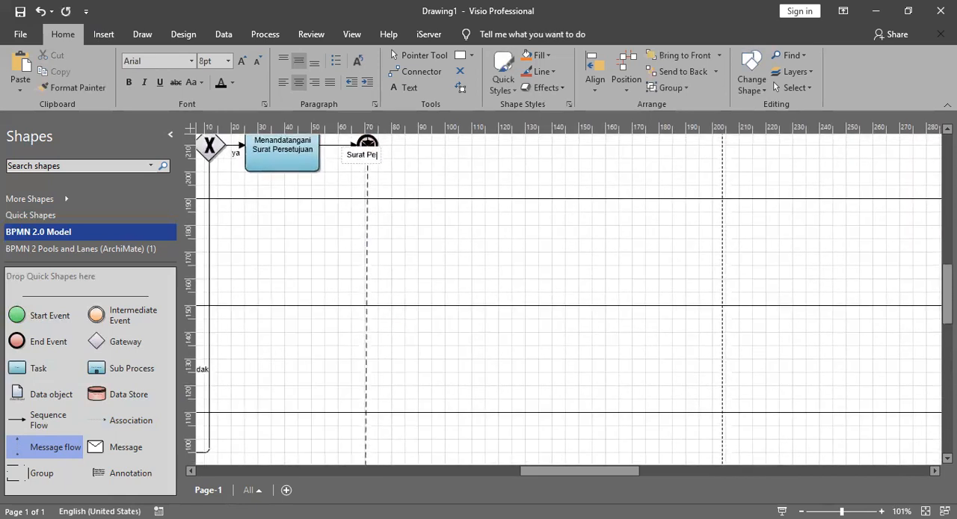
left_click(398, 344)
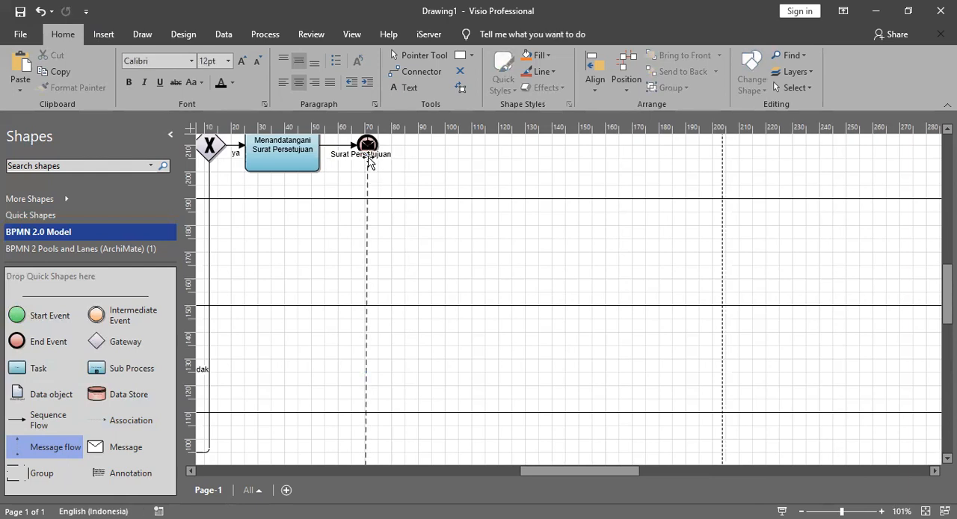
Step: Move the "Surat Persetujuan" label down the message flow to just above the K/L (Stakeholder) pool
left_click(362, 155)
left_click_drag(355, 367, 354, 371)
scroll(355, 369, "down", 4)
left_click_drag(354, 193, 364, 436)
scroll(362, 336, "up", 1)
left_click(399, 384)
scroll(380, 331, "up", 4)
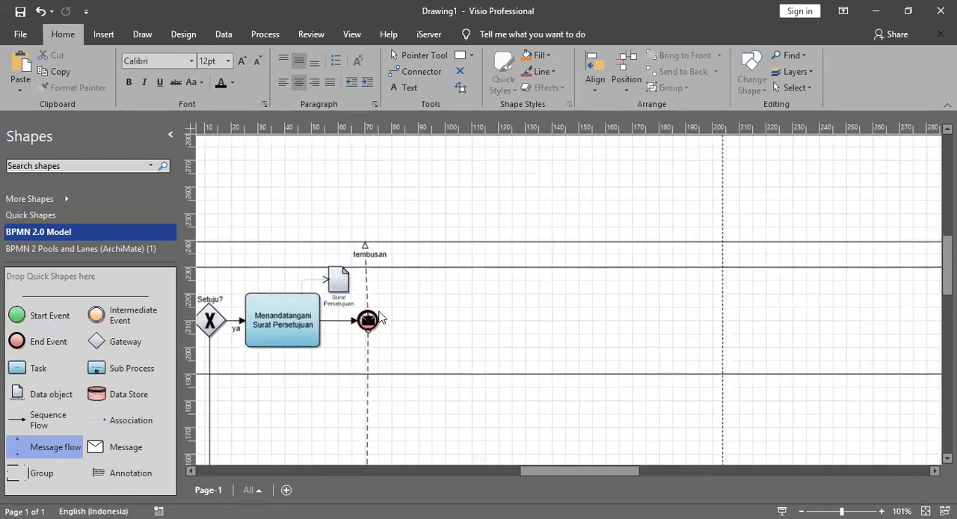
Step: Review the diagram from the end event's message flows down to the "Mengonsep Surat Permohonan Kelengkapan" branch in the Pelaksana lane
scroll(376, 279, "down", 3)
left_click_drag(650, 472, 619, 471)
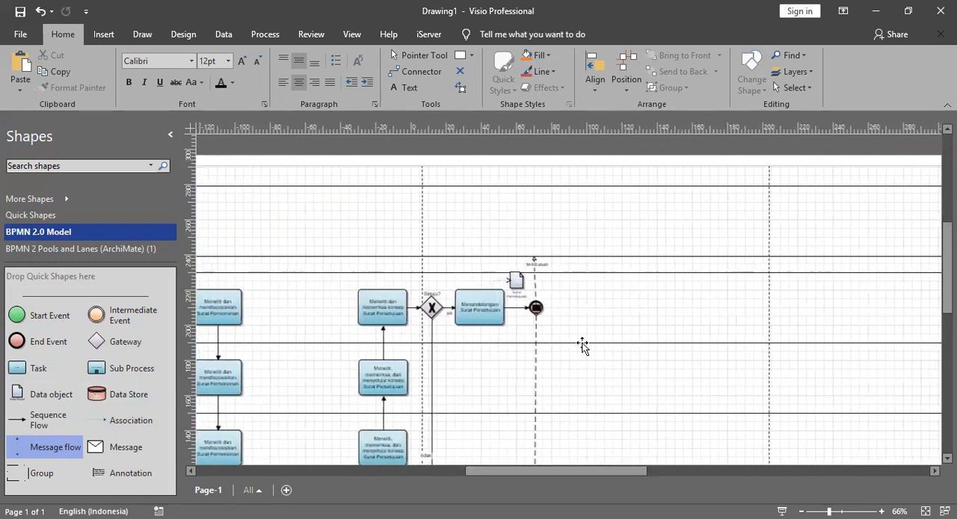
scroll(579, 344, "down", 5)
left_click_drag(559, 473, 518, 473)
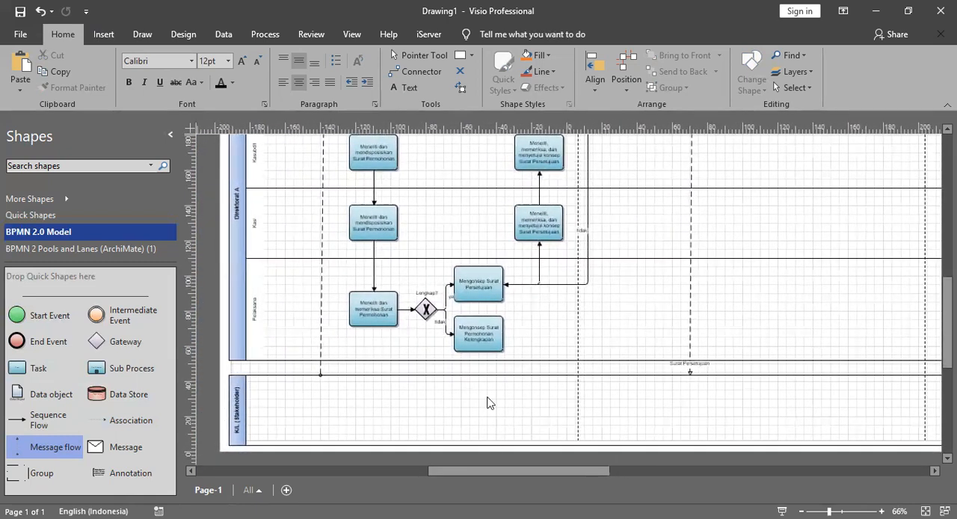
left_click_drag(512, 465, 523, 474)
scroll(489, 334, "up", 3, "ctrl")
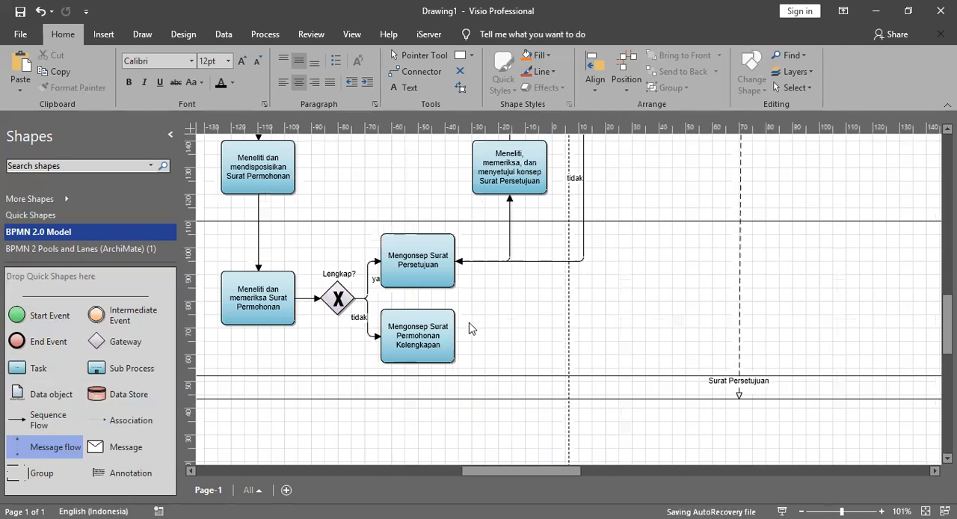
scroll(469, 327, "up", 10)
scroll(520, 351, "down", 10)
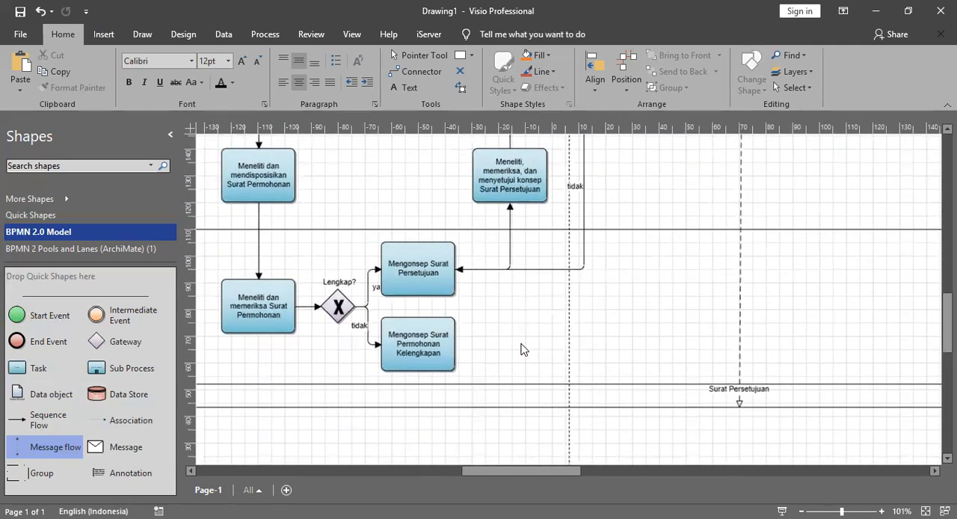
left_click_drag(554, 471, 577, 471)
scroll(467, 351, "up", 2)
scroll(465, 351, "up", 3)
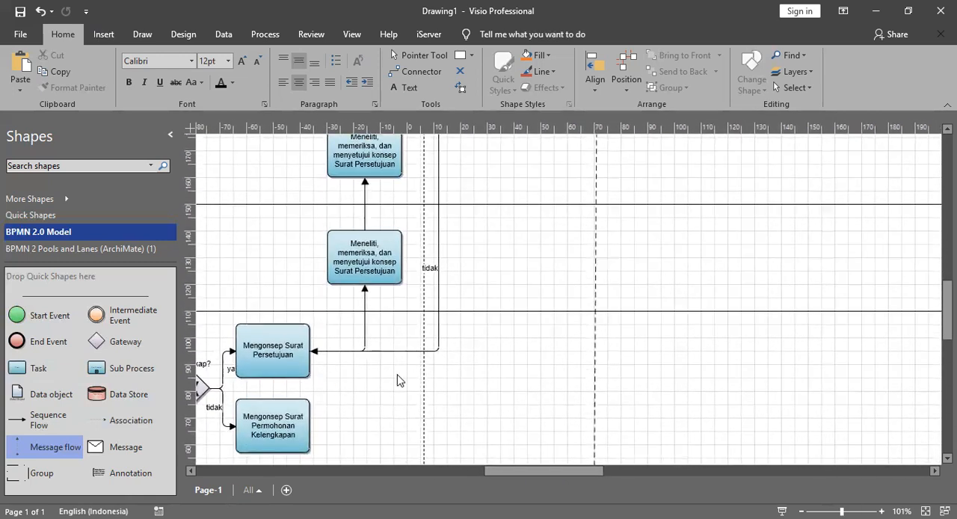
Step: Add a task in the lane above Pelaksana, level with that lane's "Meneliti" task and roughly beneath "Menandatangani Surat Persetujuan"
scroll(393, 365, "down", 3)
mouse_move(553, 469)
left_mouse_down()
mouse_move(509, 473)
mouse_move(564, 473)
left_mouse_up()
scroll(544, 451, "down", 5)
scroll(499, 320, "up", 3)
scroll(471, 386, "up", 5)
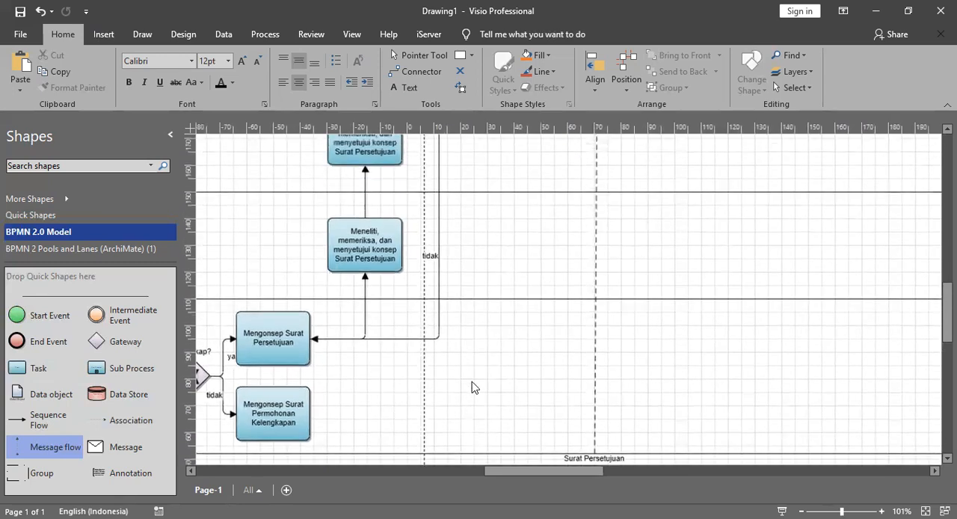
scroll(267, 372, "down", 2)
left_click_drag(38, 368, 531, 212)
scroll(705, 279, "up", 5)
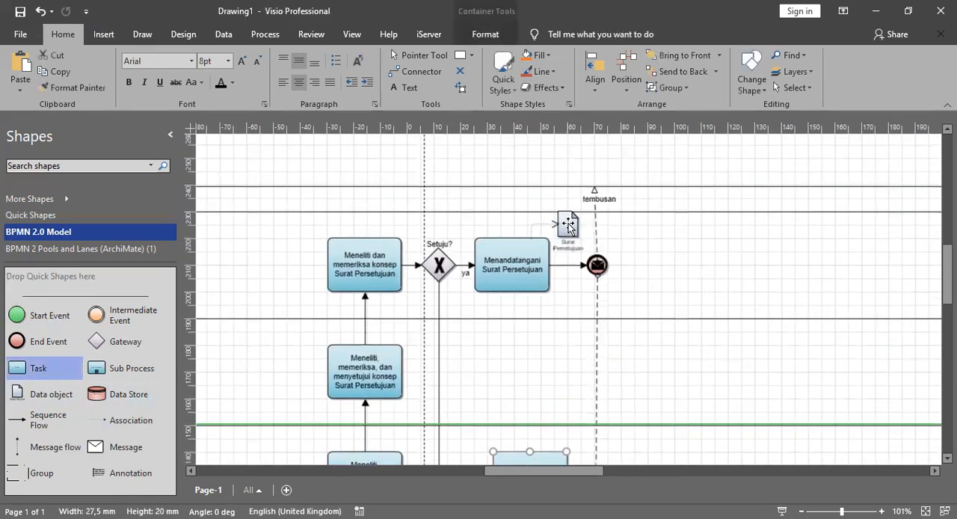
scroll(640, 286, "down", 2)
scroll(640, 287, "down", 3)
mouse_move(552, 336)
left_mouse_down()
mouse_move(519, 337)
mouse_move(539, 336)
left_mouse_up()
Step: Label the new task "Meneliti, memeriksa, dan menyetujui konsep Surat Permohonan Kelengkapan"
left_click(578, 321)
double_click(518, 347)
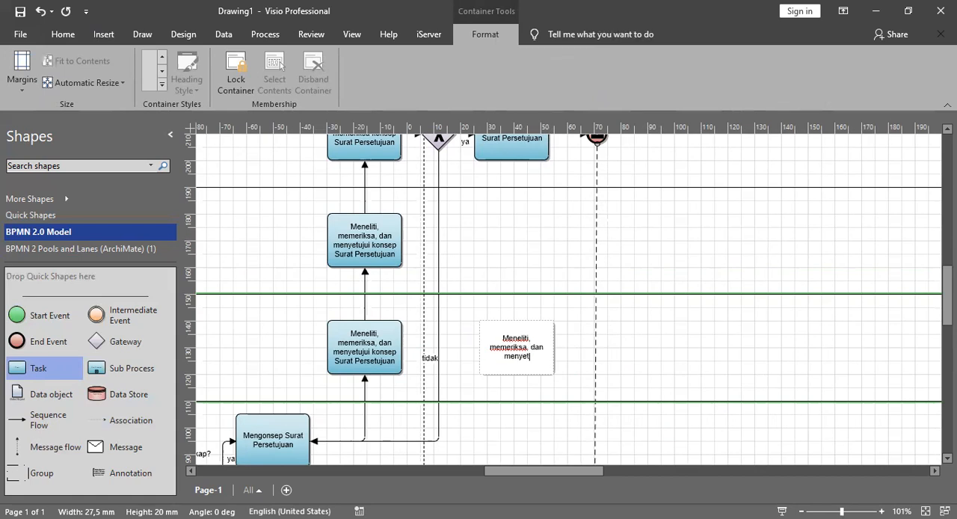
type("onsep Surat Permohonan Keleng")
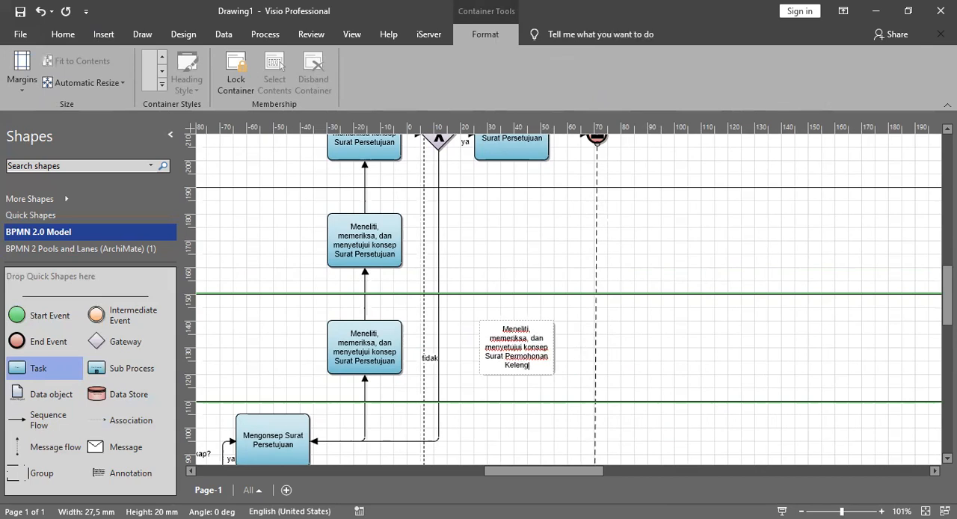
key("Escape")
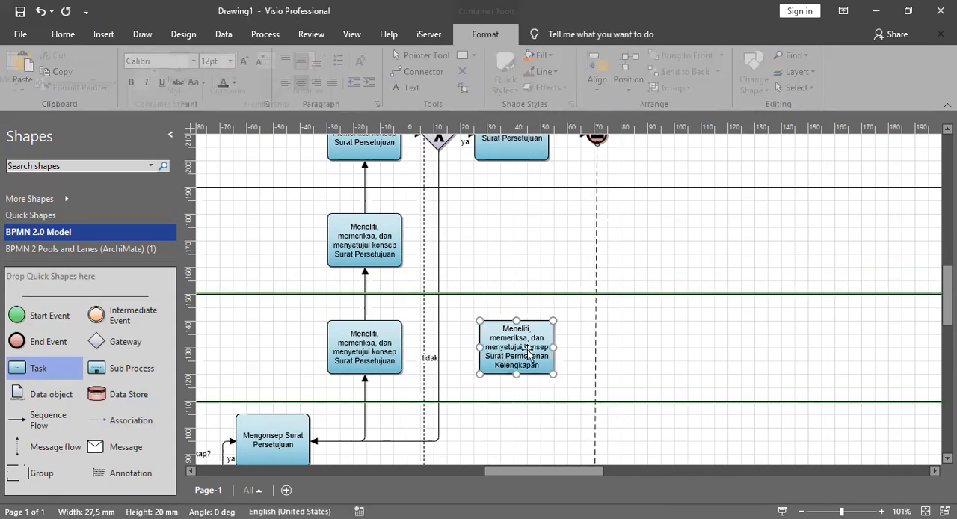
Step: Paste a copy of the "Surat Permohonan Kelengkapan" review task and place it directly above the original in the next lane up
scroll(530, 354, "up", 2)
key("ctrl+v")
scroll(530, 423, "up", 2)
left_click_drag(570, 397, 518, 228)
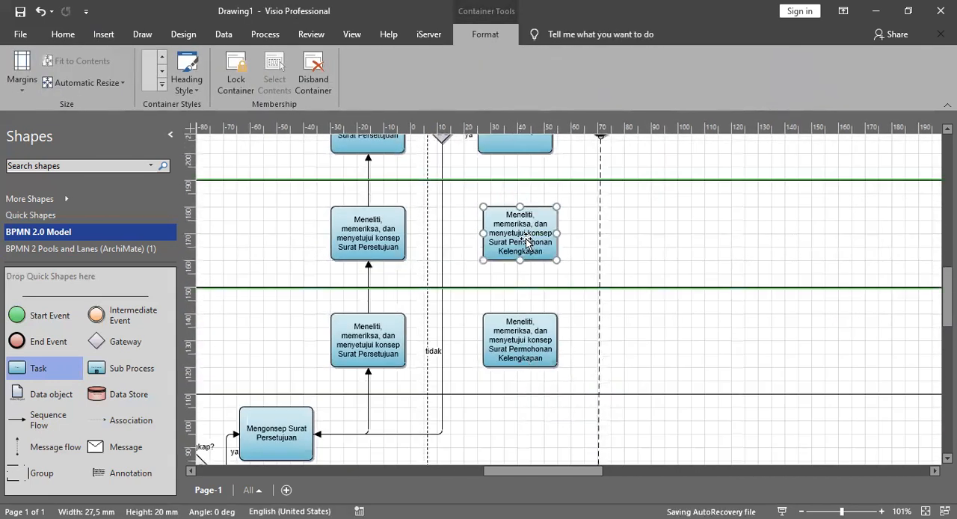
scroll(533, 258, "up", 2)
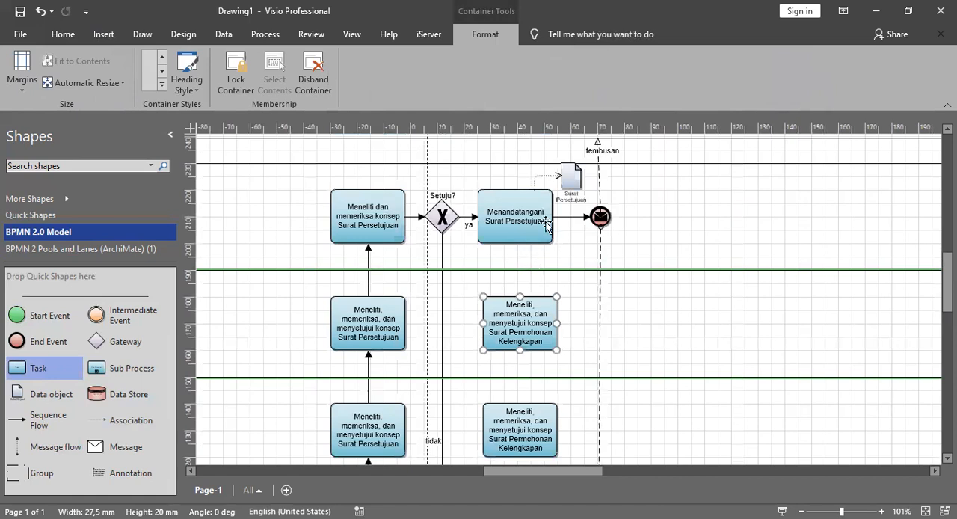